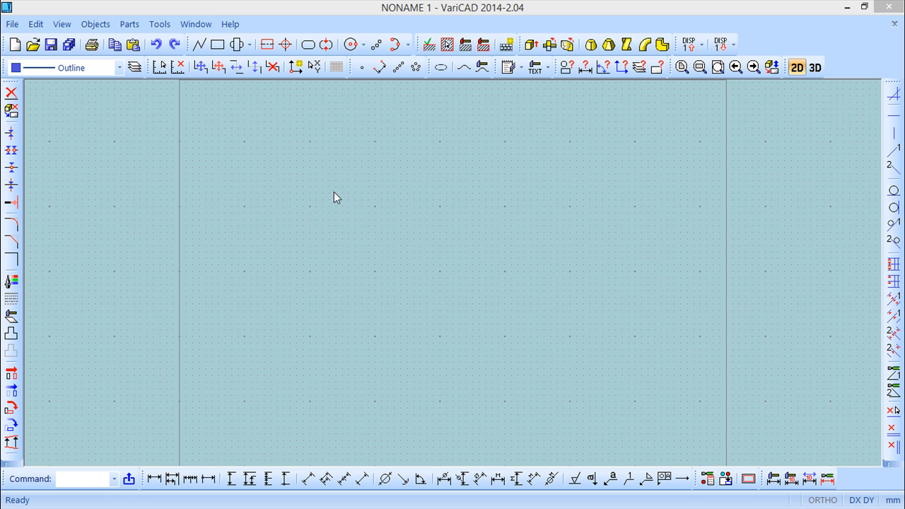
left_click(120, 68)
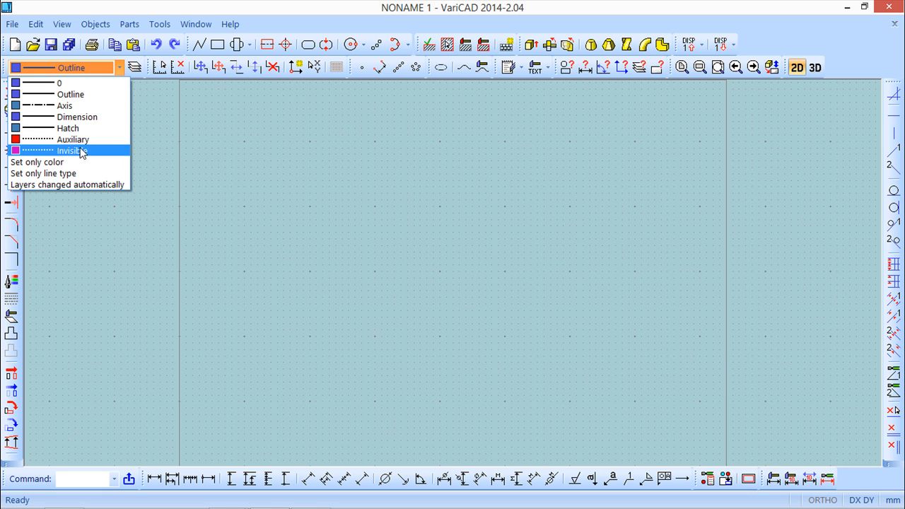
left_click(186, 2)
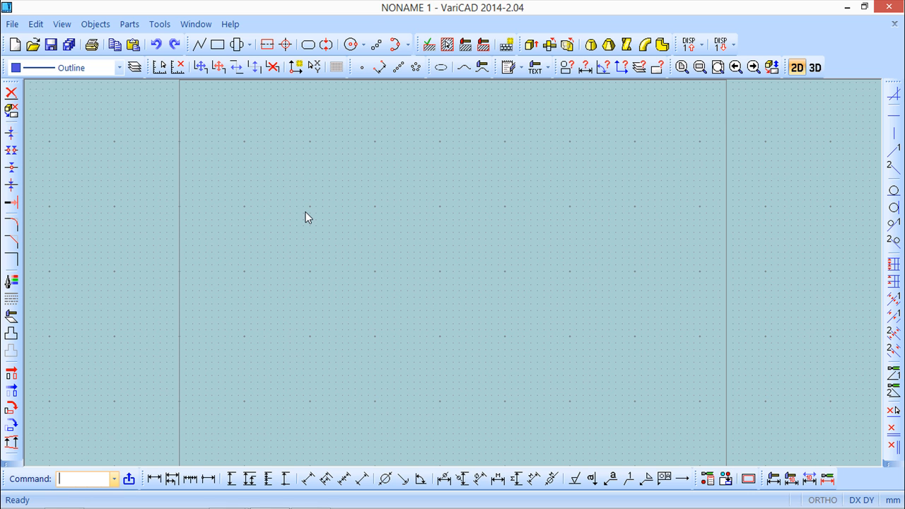
Step: Turn on automatic 2D layer switching in the system settings and confirm
left_click(161, 27)
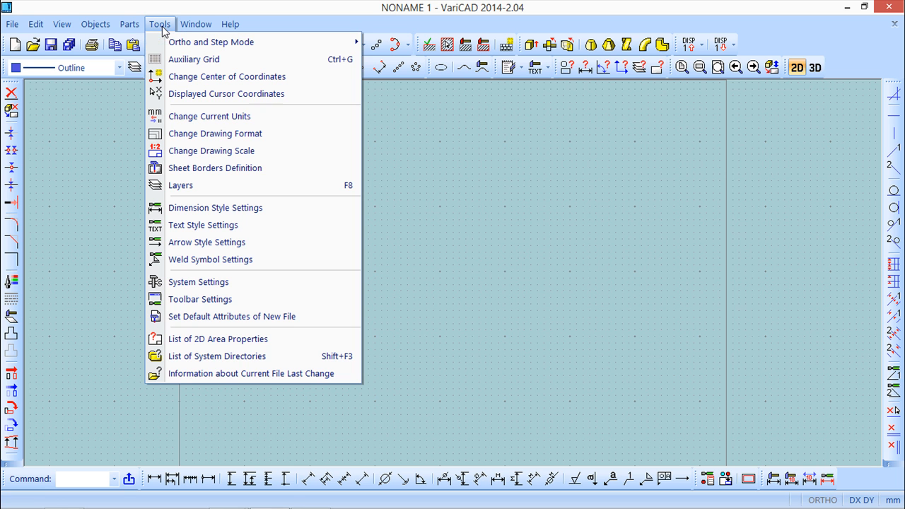
mouse_move(185, 26)
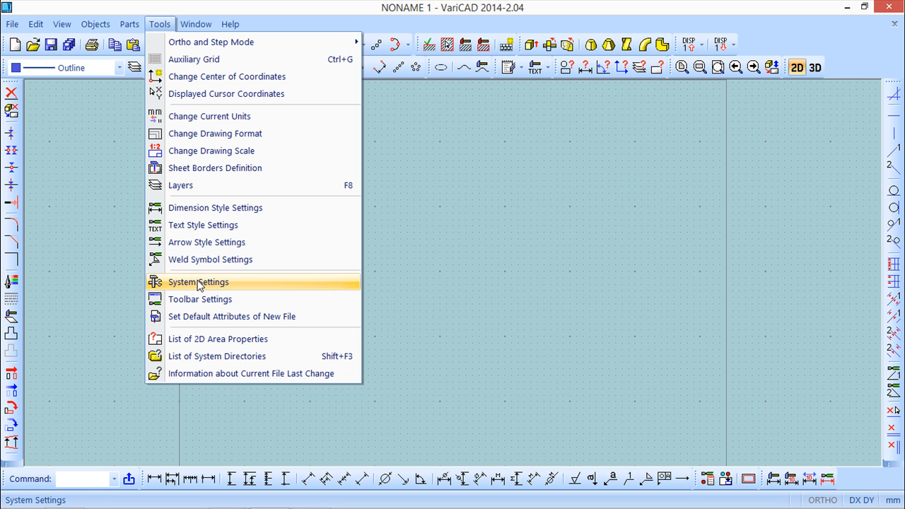
left_click(197, 282)
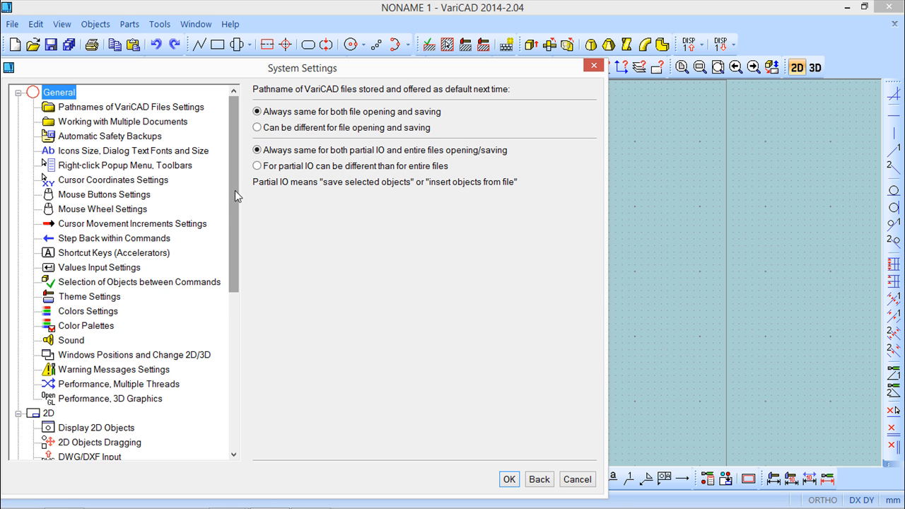
left_click_drag(235, 196, 236, 312)
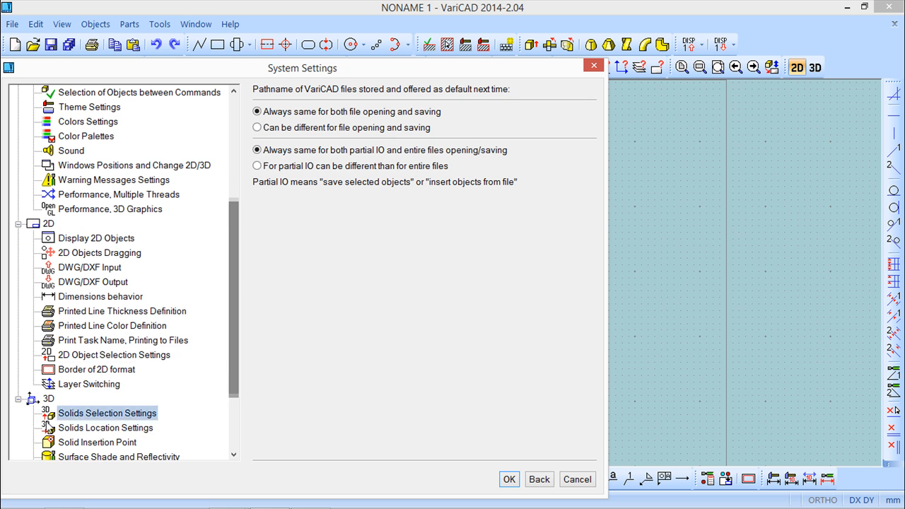
left_click(76, 386)
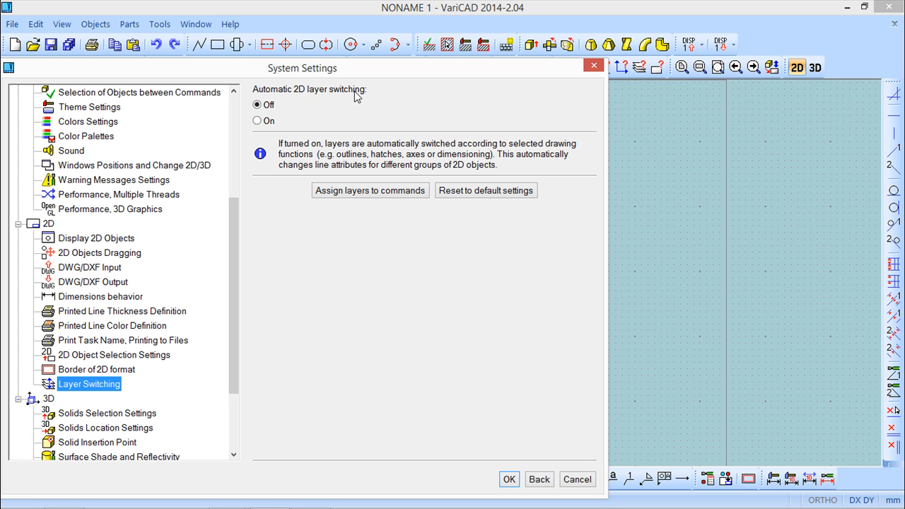
left_click(257, 121)
left_click(509, 479)
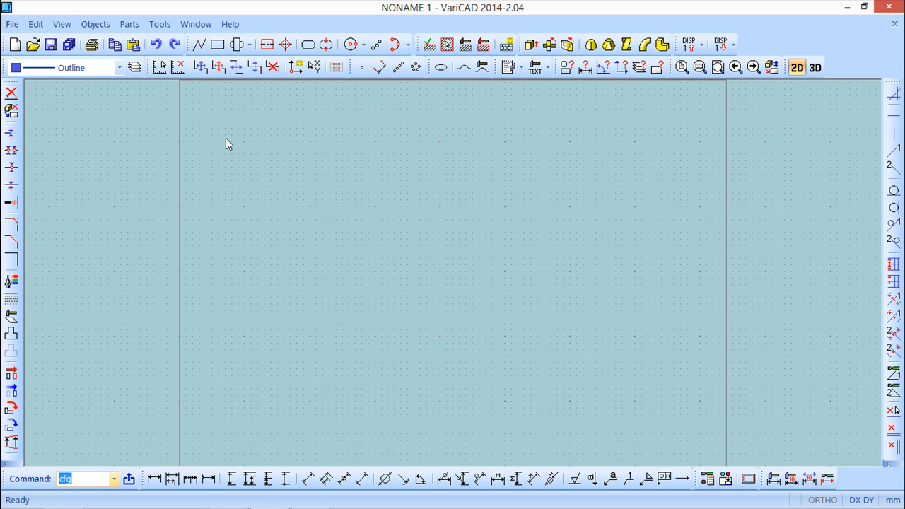
left_click(121, 69)
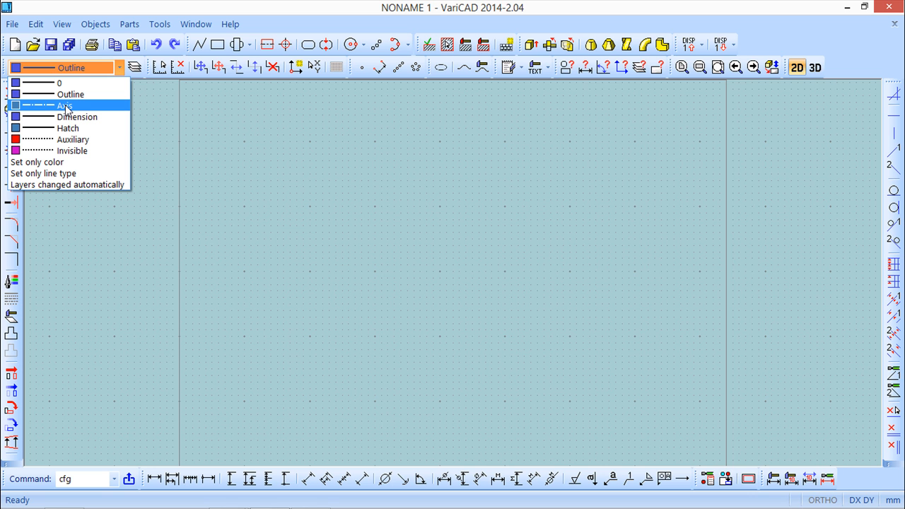
left_click(270, 20)
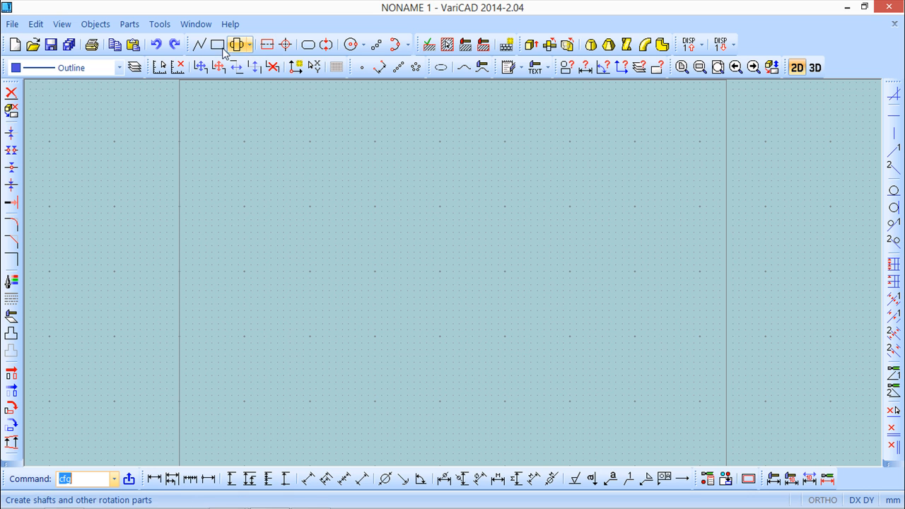
Step: Draw a single diagonal line on the Outline layer, sloping down to the right across the middle of the sheet
left_click(200, 45)
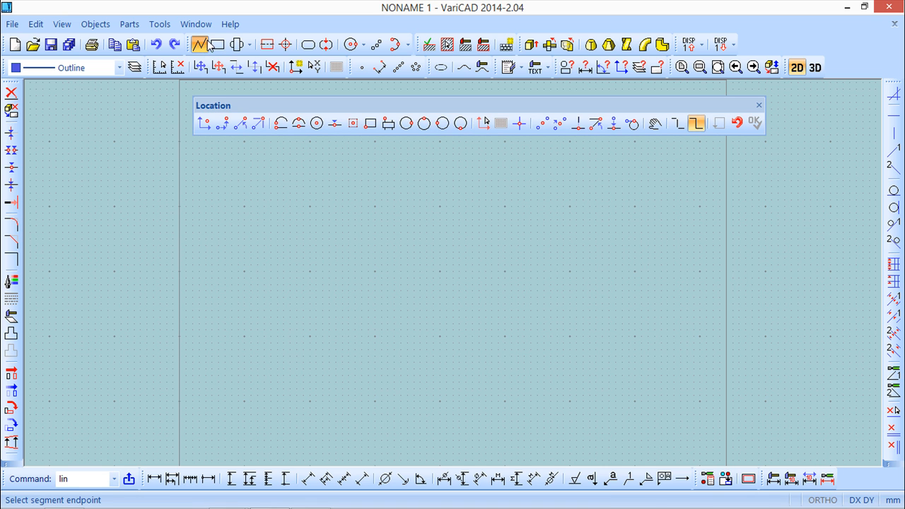
left_click(245, 181)
left_click(511, 336)
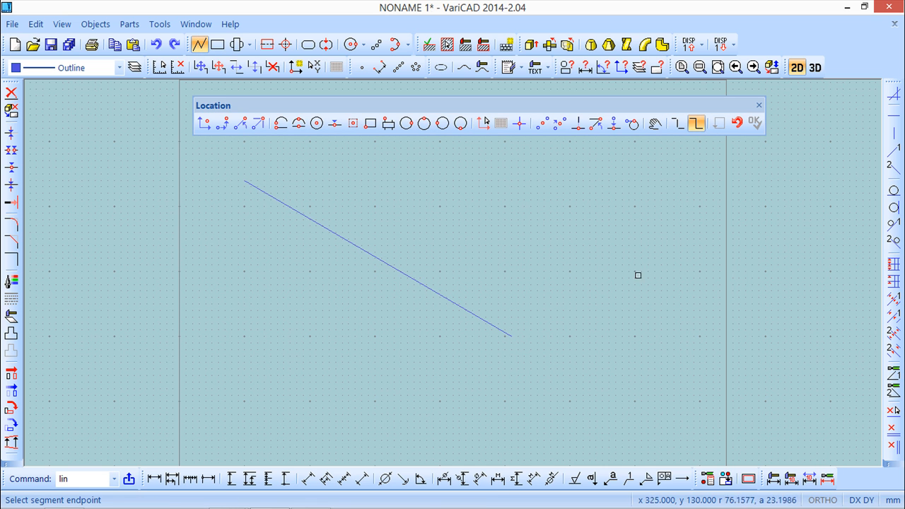
left_click(759, 105)
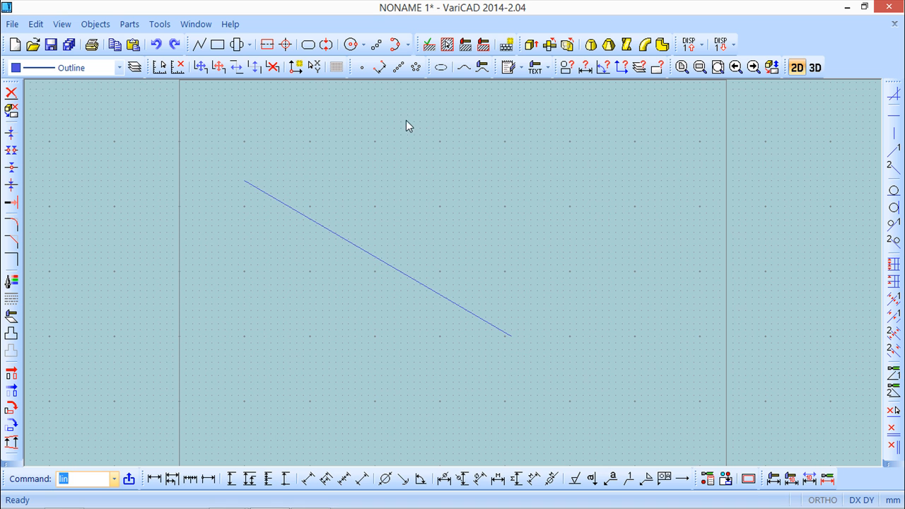
Step: Change the diagonal line to dashed line type 3, inspect it up close, and end the command
left_click(11, 298)
double_click(101, 293)
left_click(311, 220)
right_click(271, 259)
scroll(341, 283, "down", 1)
scroll(342, 283, "up", 3)
scroll(340, 284, "up", 2)
scroll(396, 233, "down", 2)
scroll(452, 227, "down", 1)
scroll(455, 222, "up", 2)
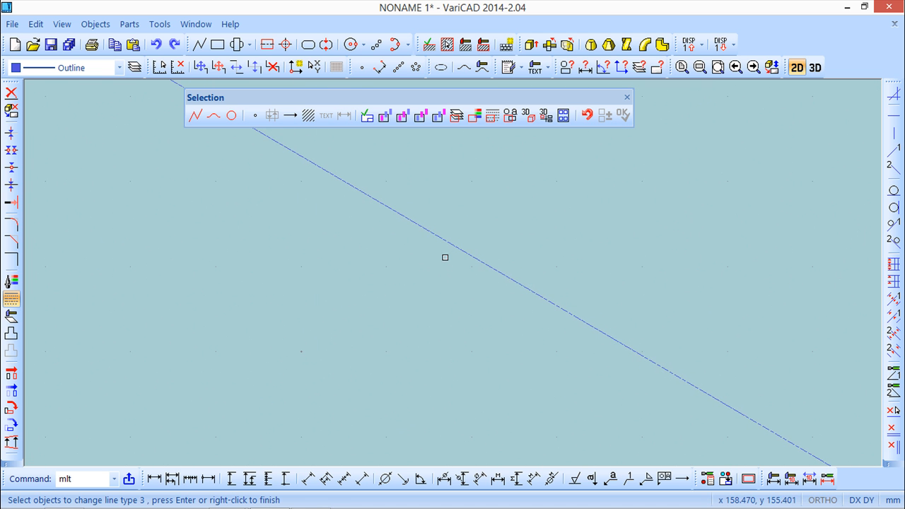
scroll(448, 254, "down", 1)
scroll(449, 251, "down", 2)
scroll(433, 248, "up", 2)
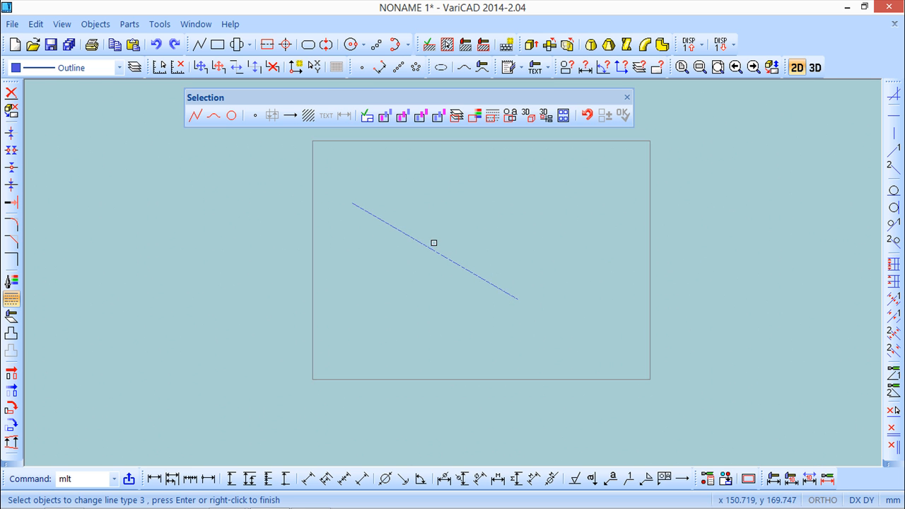
left_click(626, 96)
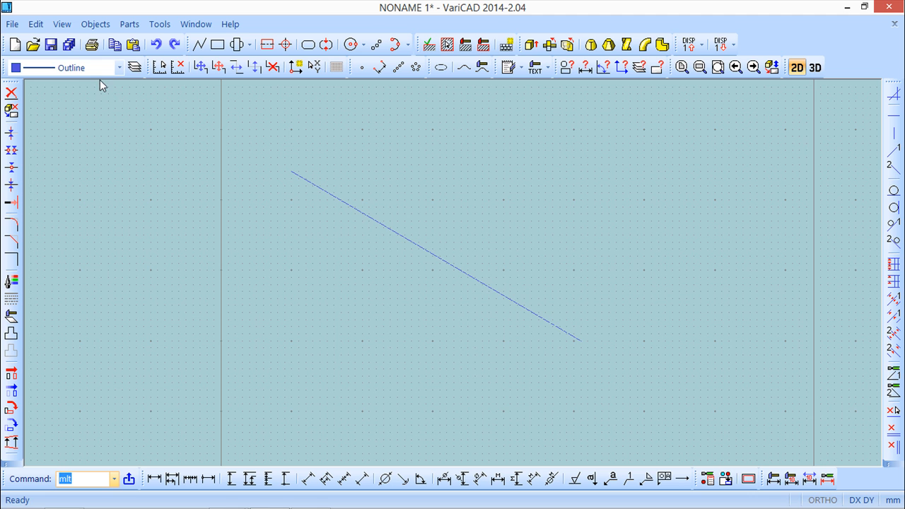
Step: Make Axis the current layer through Layer Management and confirm
left_click(135, 73)
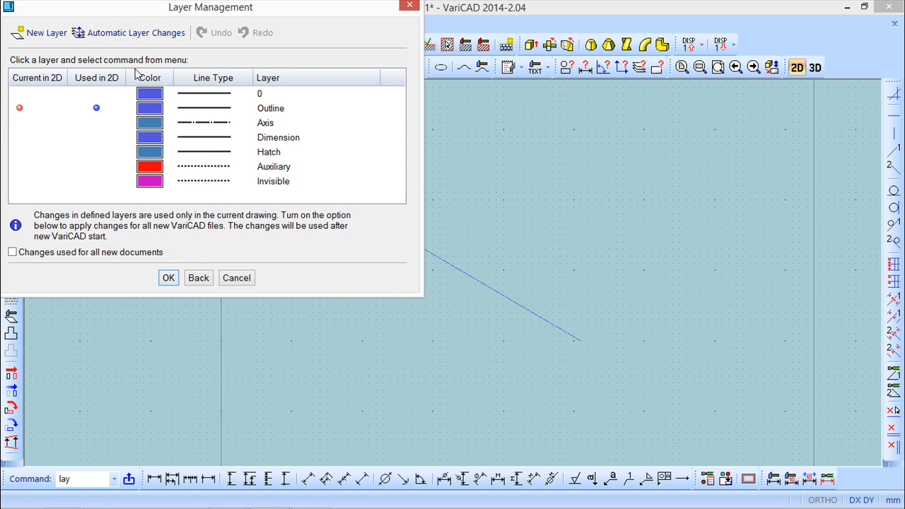
left_click_drag(222, 10, 228, 89)
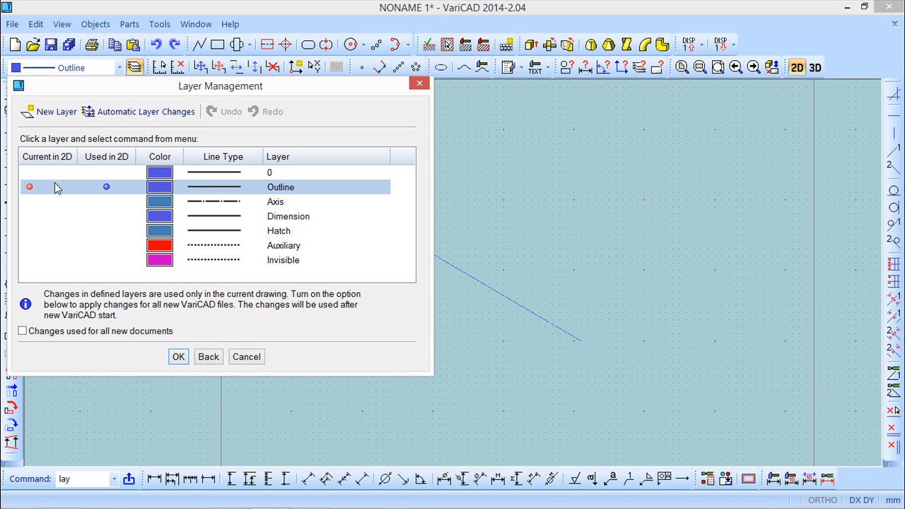
left_click(275, 203)
right_click(181, 204)
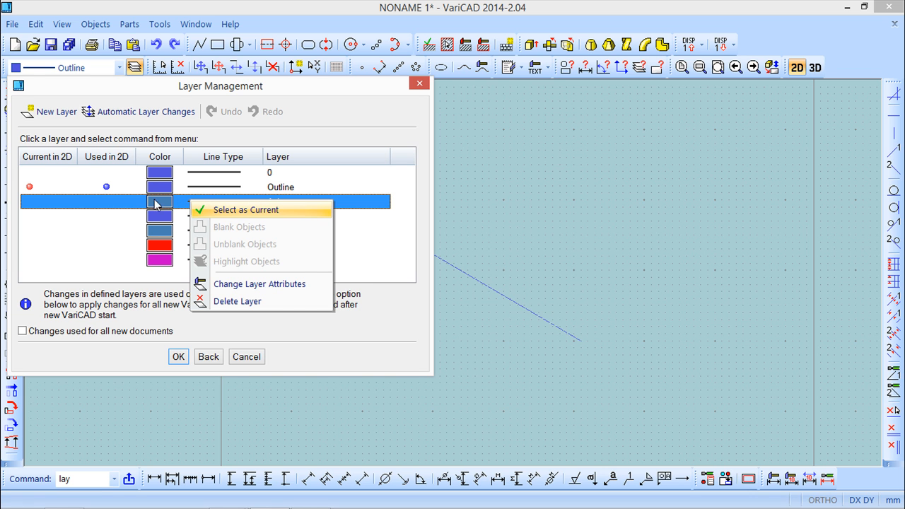
left_click(35, 203)
right_click(44, 203)
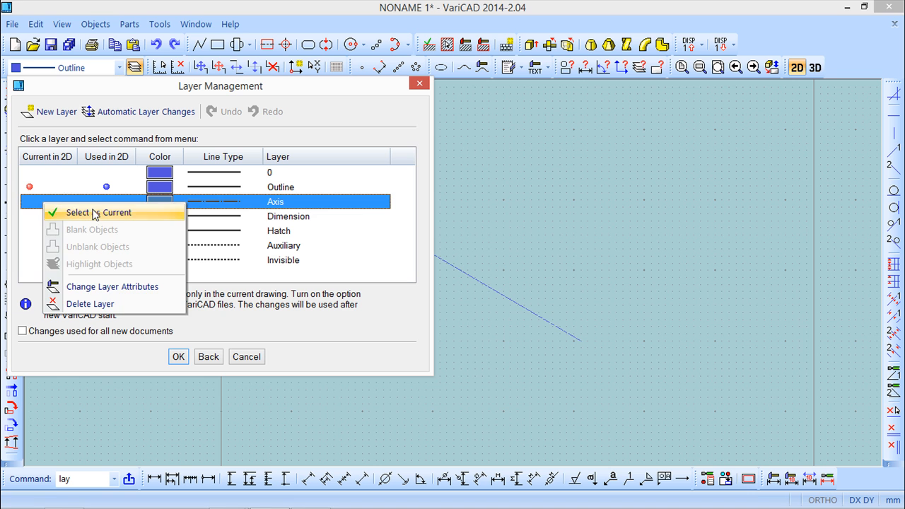
left_click(95, 212)
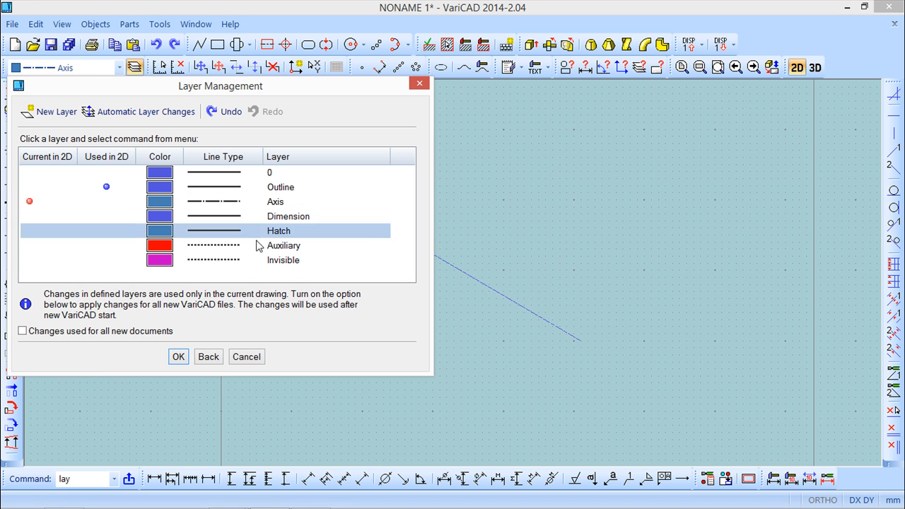
left_click(178, 356)
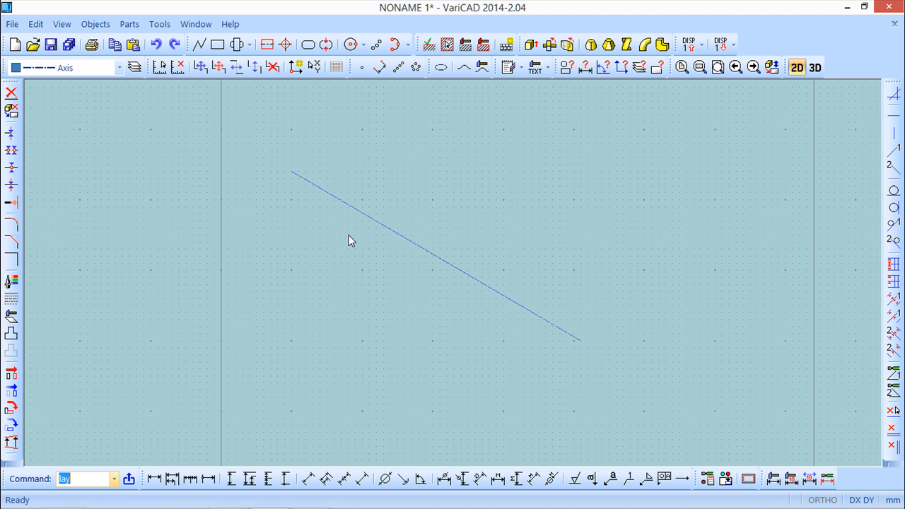
Step: Start and cancel the Line command and the axis line command to check how each switches the current layer
left_click(199, 45)
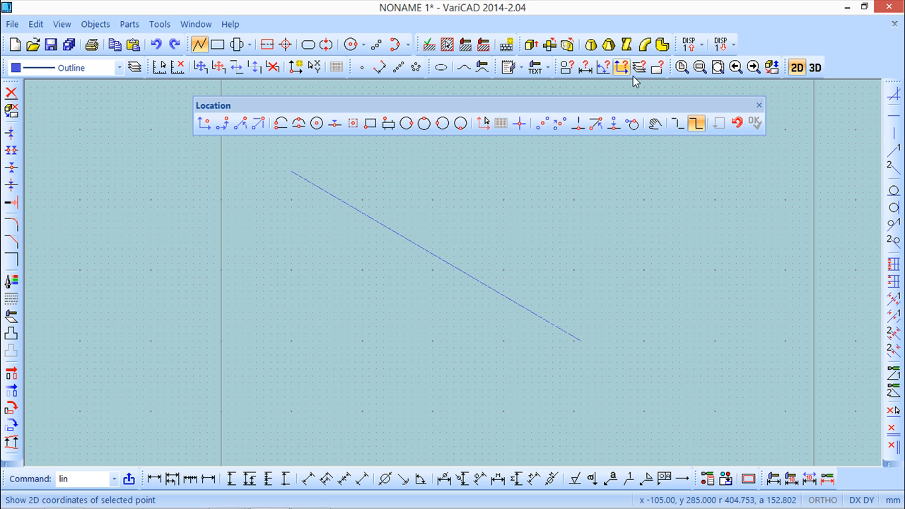
left_click(759, 106)
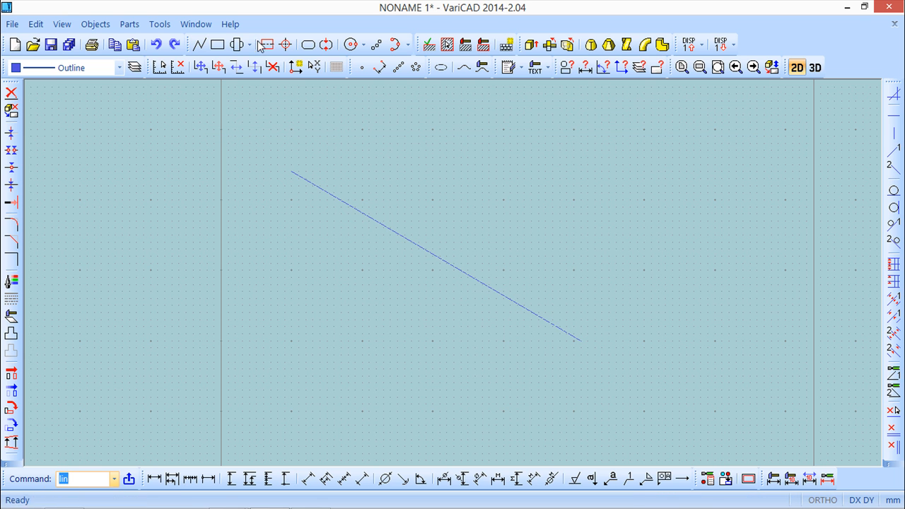
left_click(266, 44)
left_click(526, 200)
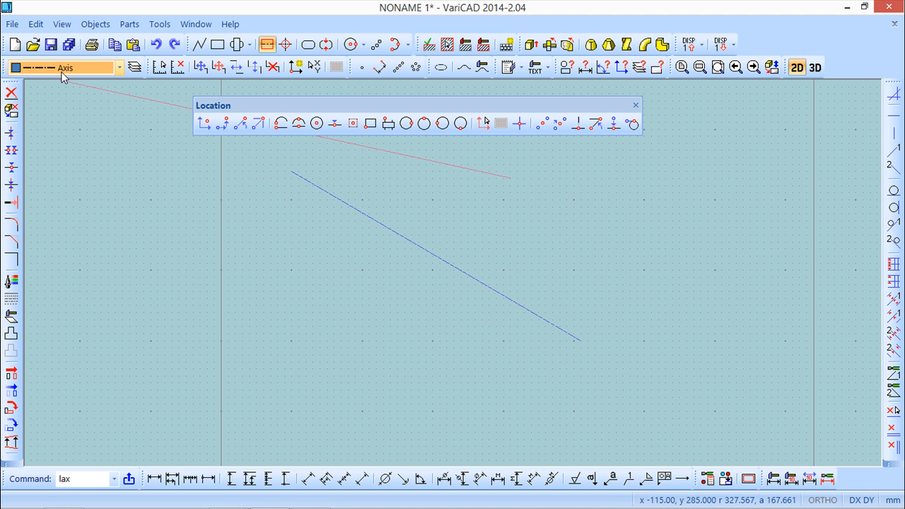
left_click(635, 105)
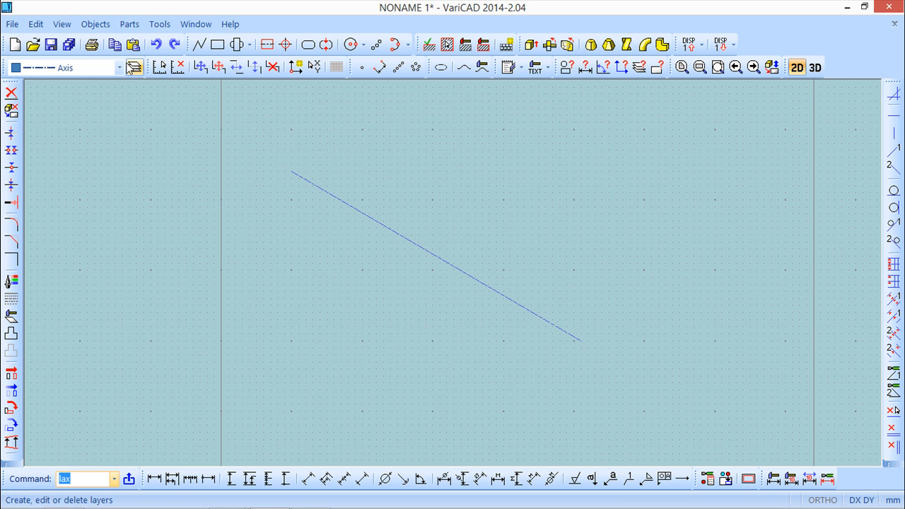
Step: Make Outline the current layer, and start and cancel a horizontal dimension to switch to the Dimension layer automatically
left_click(119, 67)
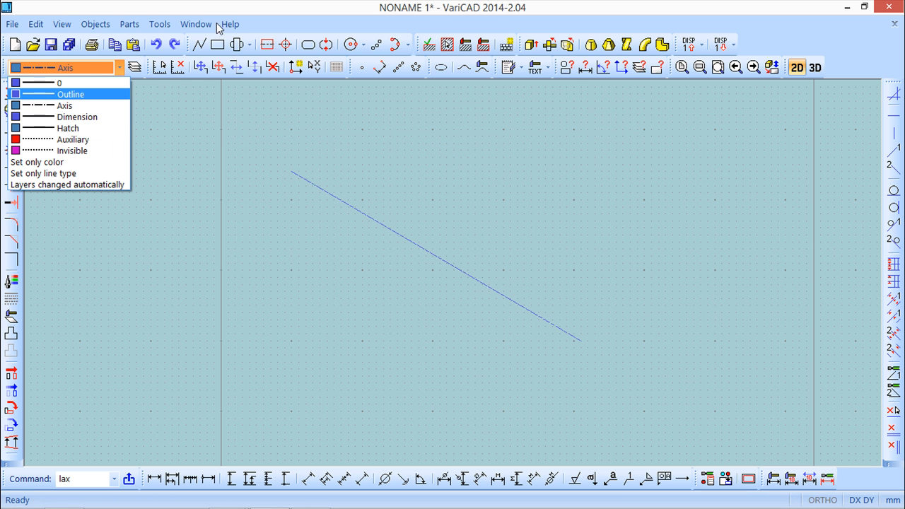
left_click(95, 92)
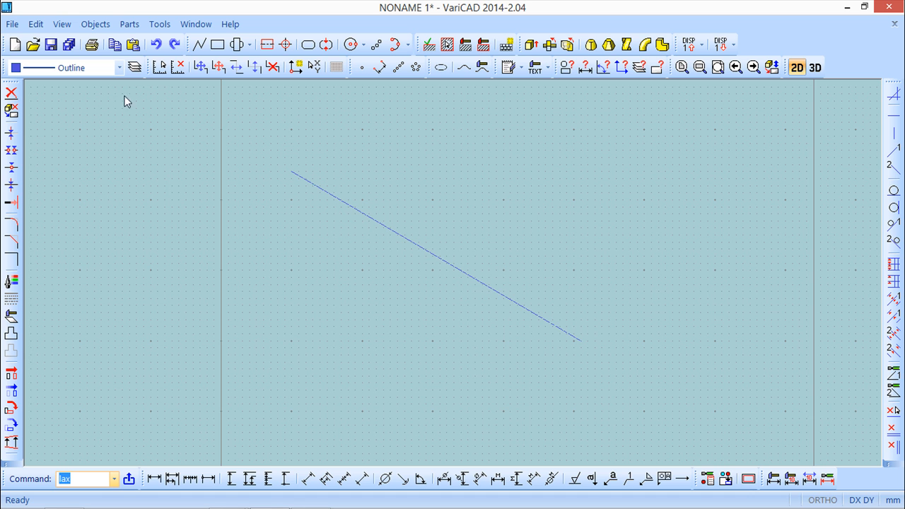
left_click(154, 478)
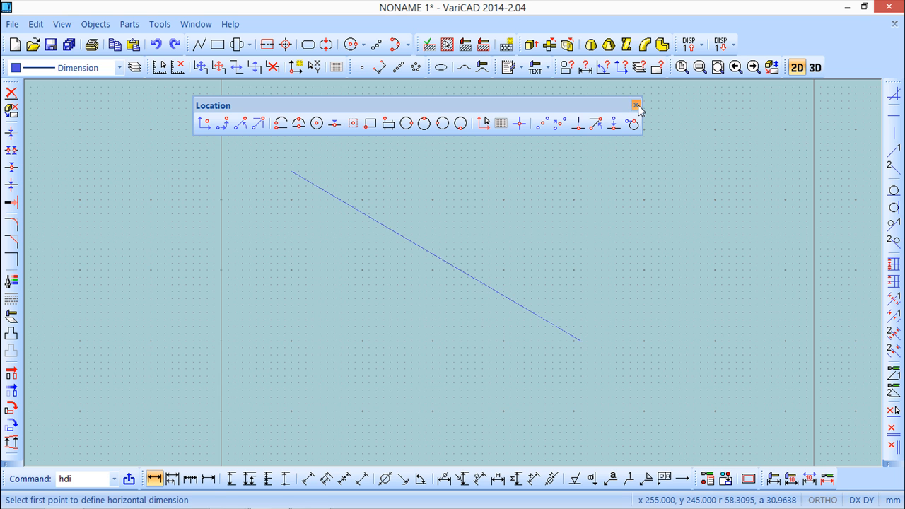
left_click(635, 105)
Step: Turn off automatic 2D layer switching in the system settings and confirm
left_click(162, 26)
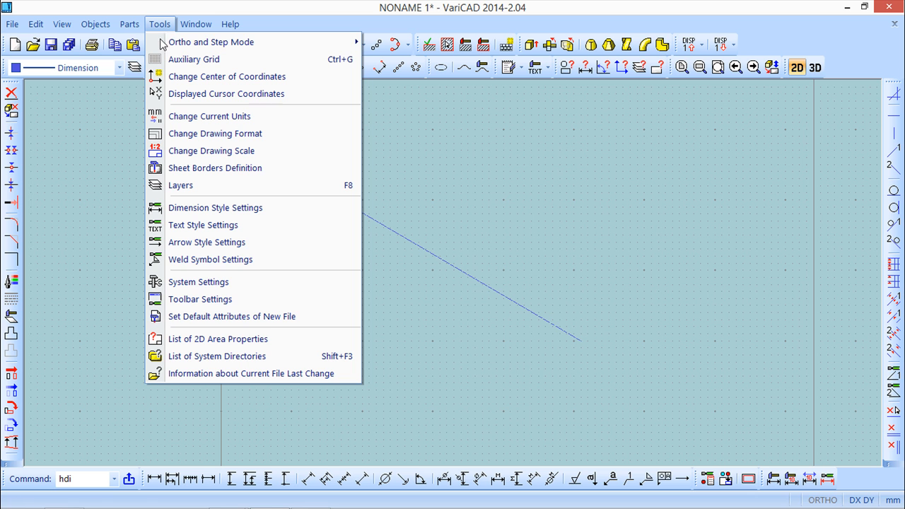
left_click(178, 283)
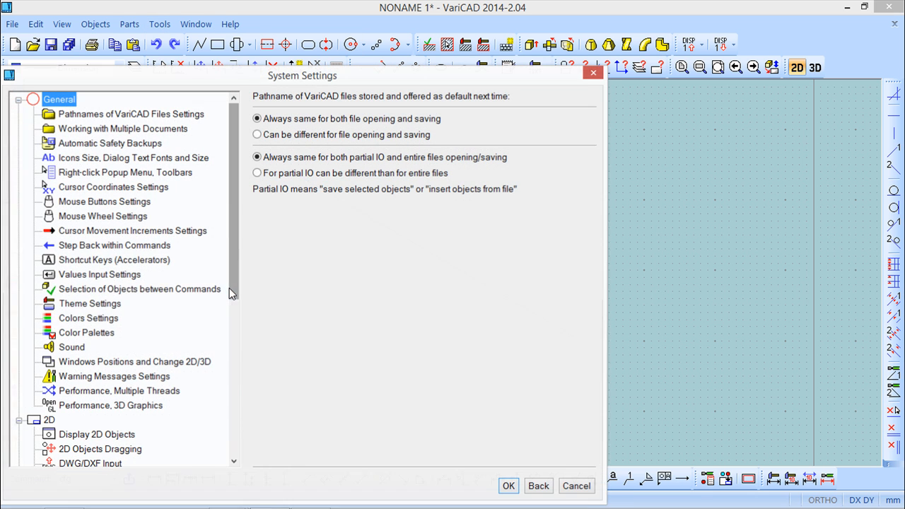
left_click_drag(232, 263, 239, 384)
left_click(104, 377)
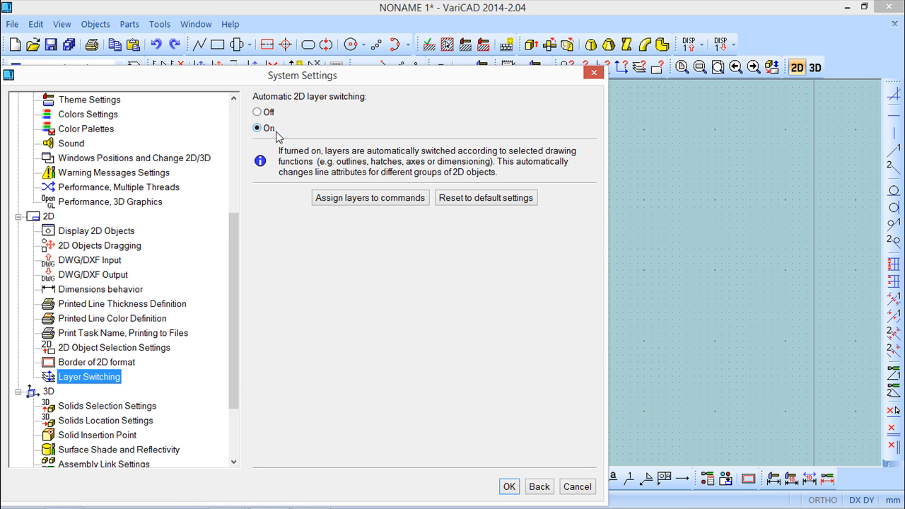
left_click(258, 112)
left_click(510, 487)
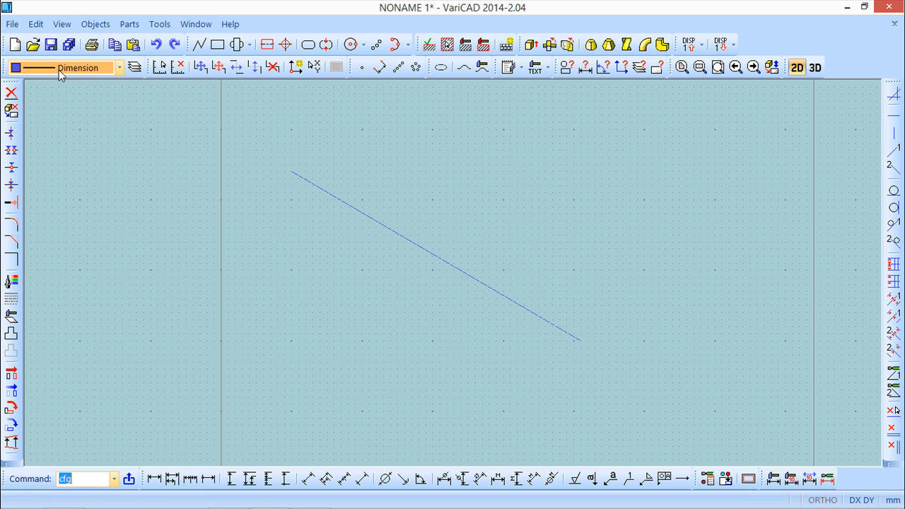
Step: Draw a second diagonal line on the Dimension layer, to the upper right of the dashed line
left_click(200, 45)
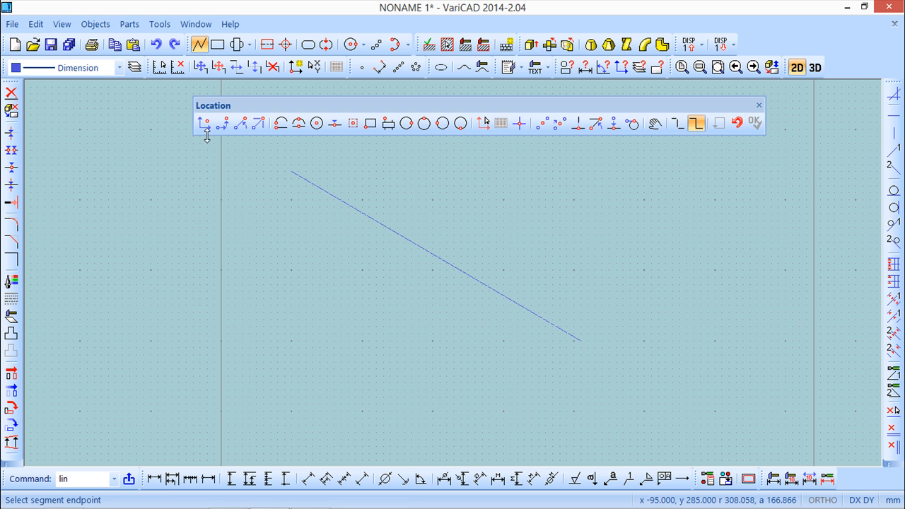
left_click(426, 170)
left_click(695, 306)
right_click(721, 262)
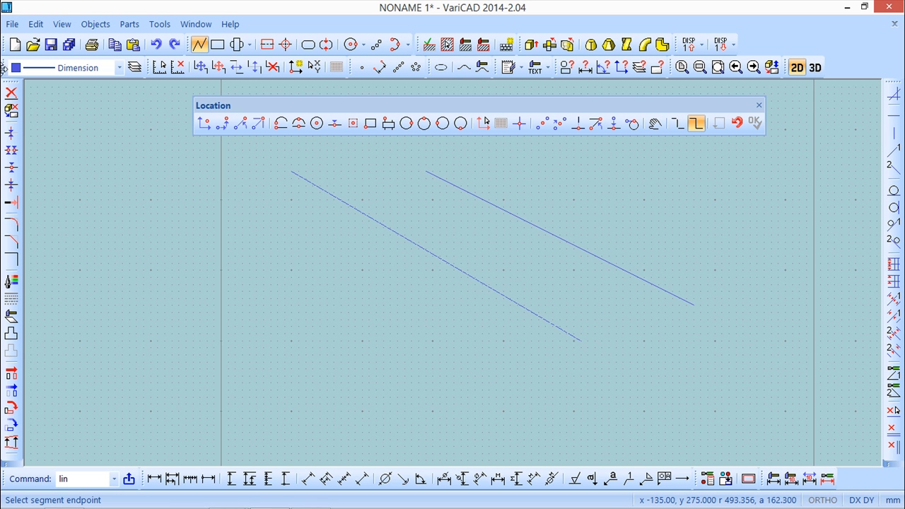
Step: Create a new layer named test with the first blue color and a continuous line type
left_click(758, 105)
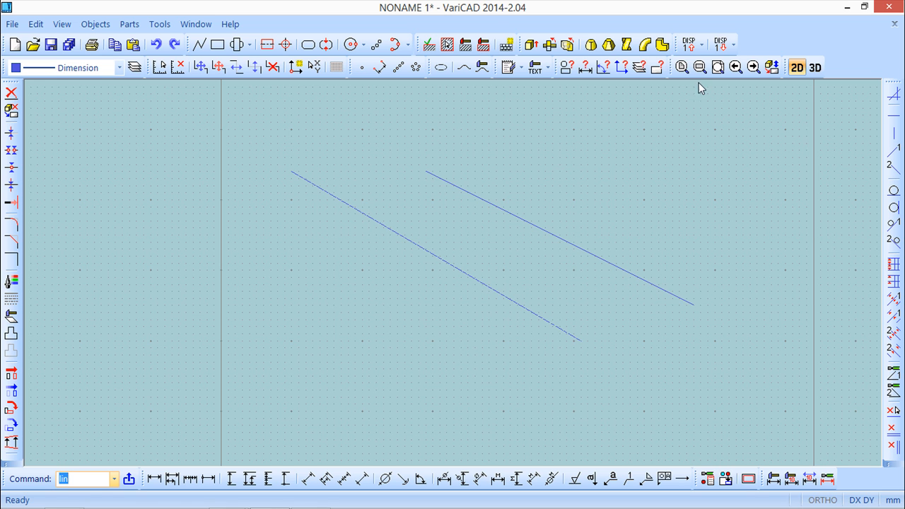
left_click(135, 68)
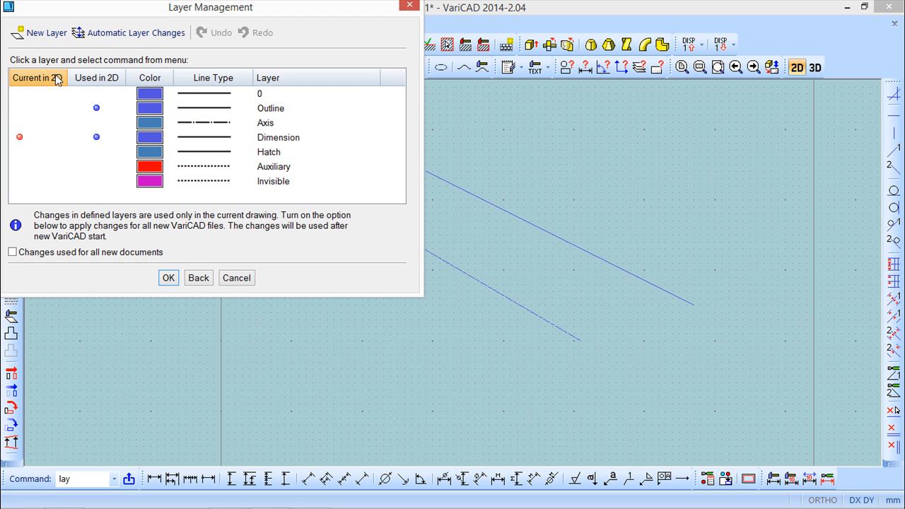
left_click(35, 31)
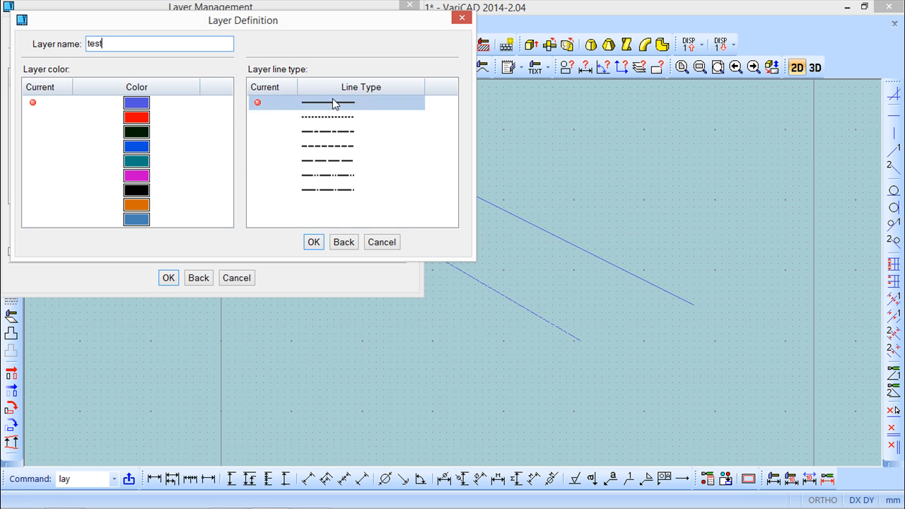
left_click(314, 243)
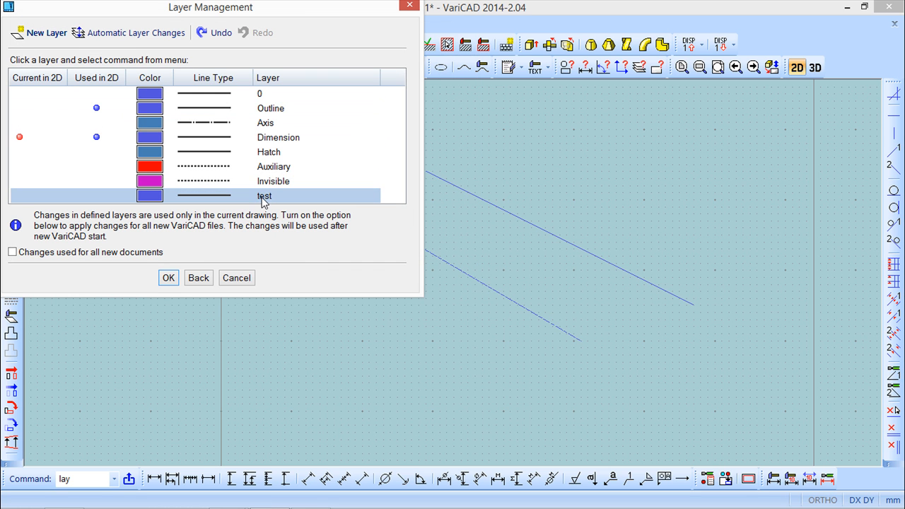
left_click(167, 279)
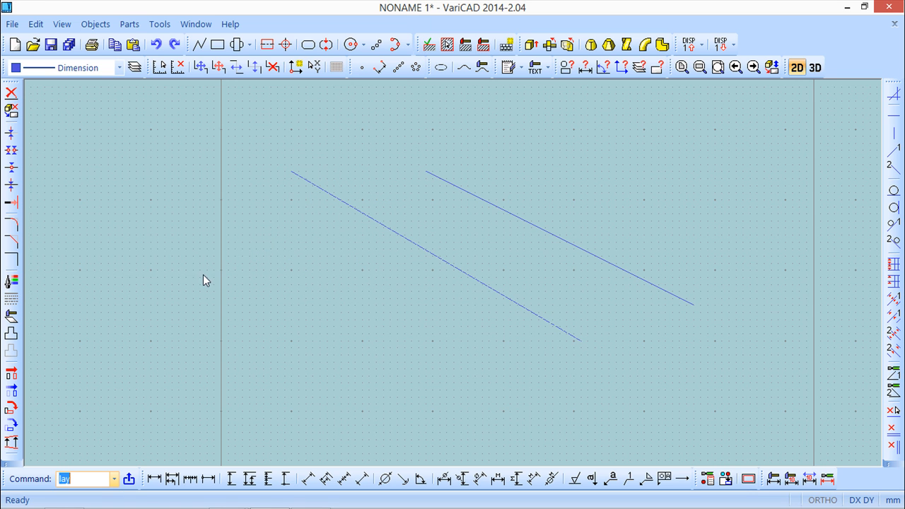
Step: Make test the current layer and draw a rectangle below the dashed line
left_click(118, 68)
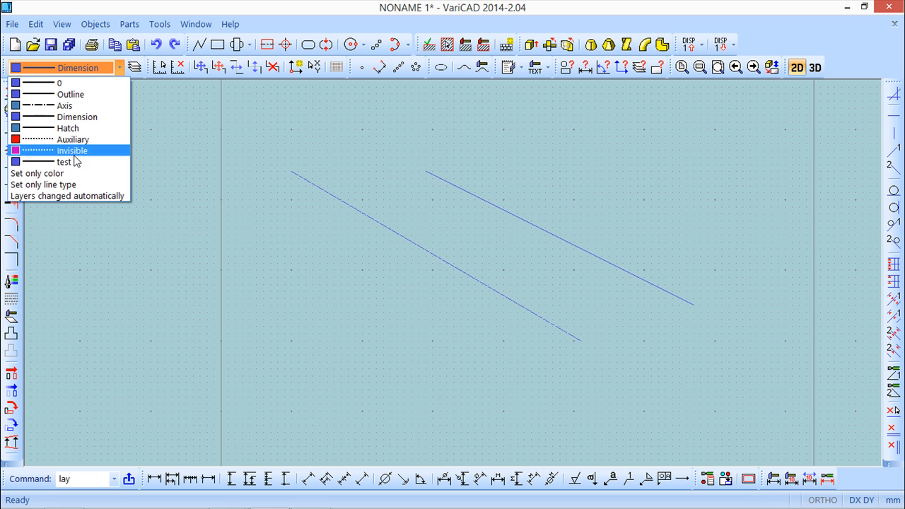
left_click(70, 162)
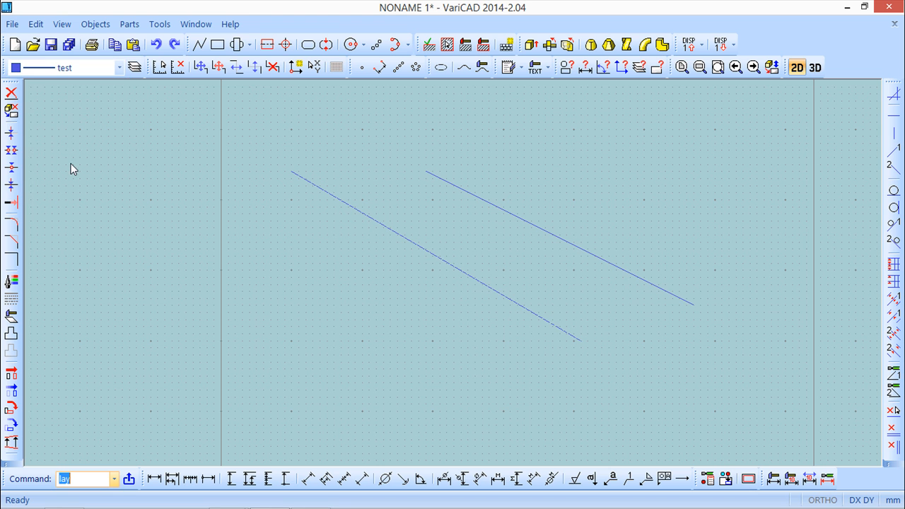
left_click(217, 45)
left_click(305, 299)
left_click(389, 375)
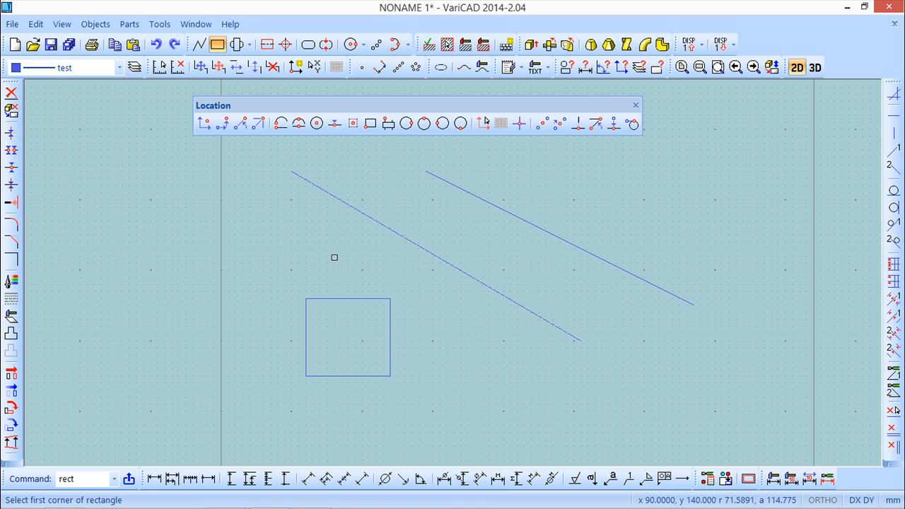
left_click(635, 105)
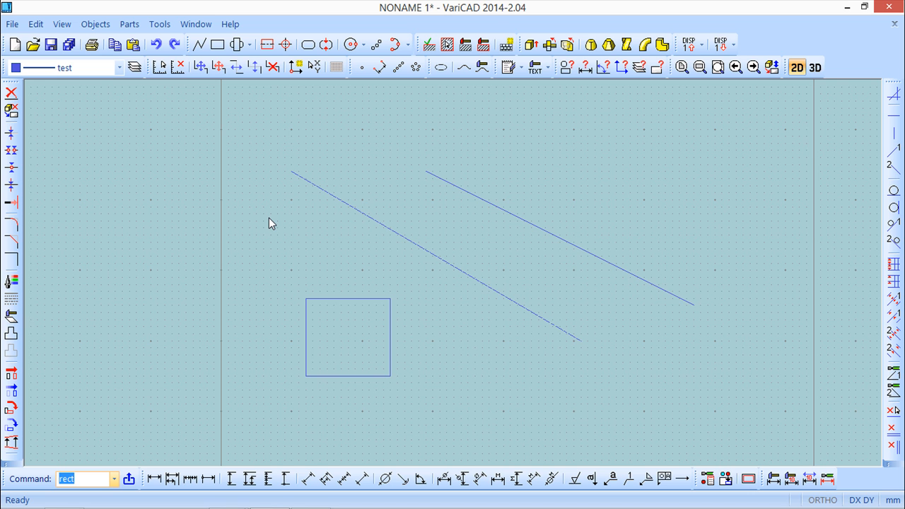
Step: Change the color of the test layer to red for new objects only, and confirm the layer settings
left_click(135, 68)
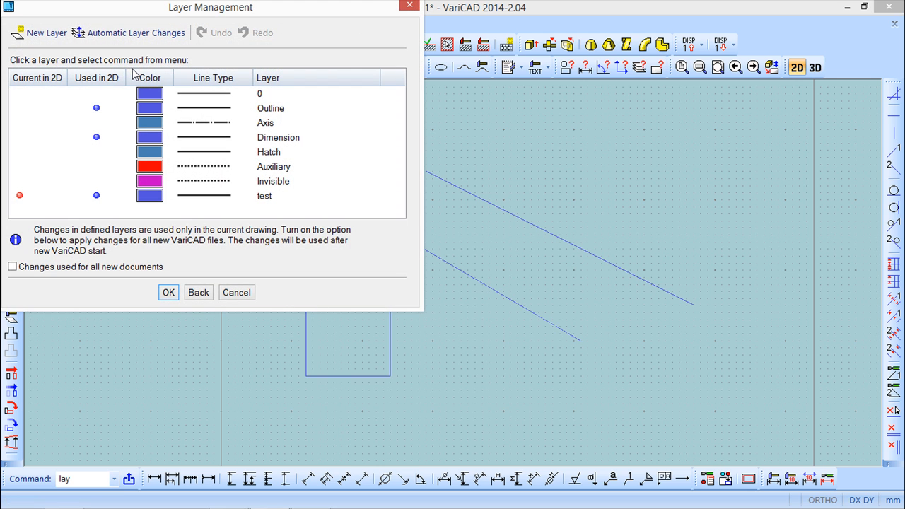
left_click(164, 94)
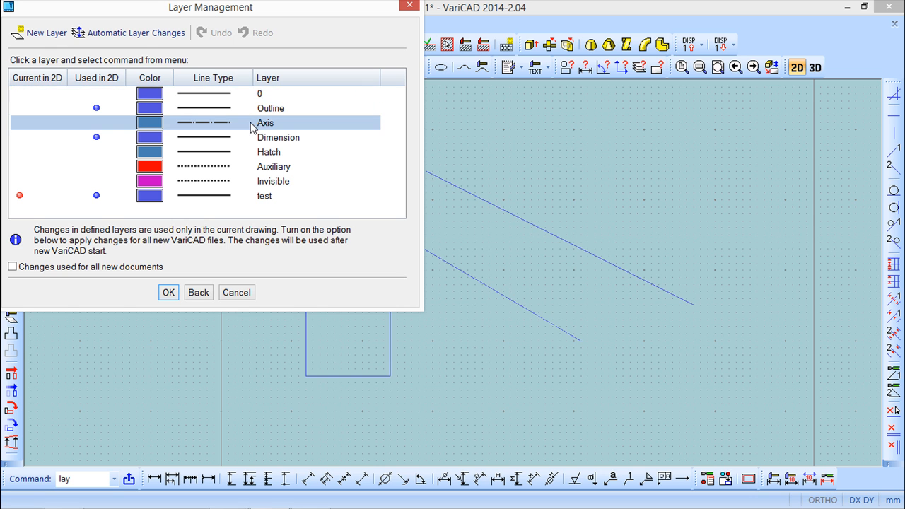
left_click(97, 110)
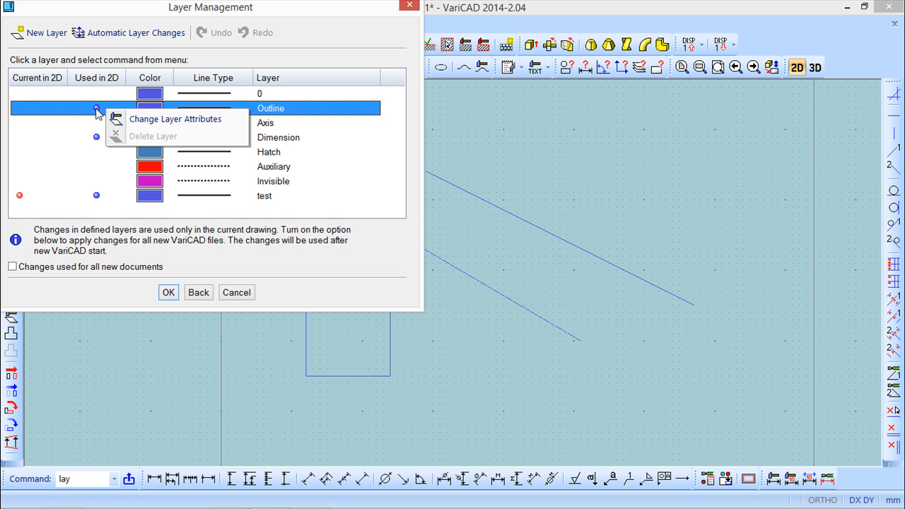
left_click(97, 199)
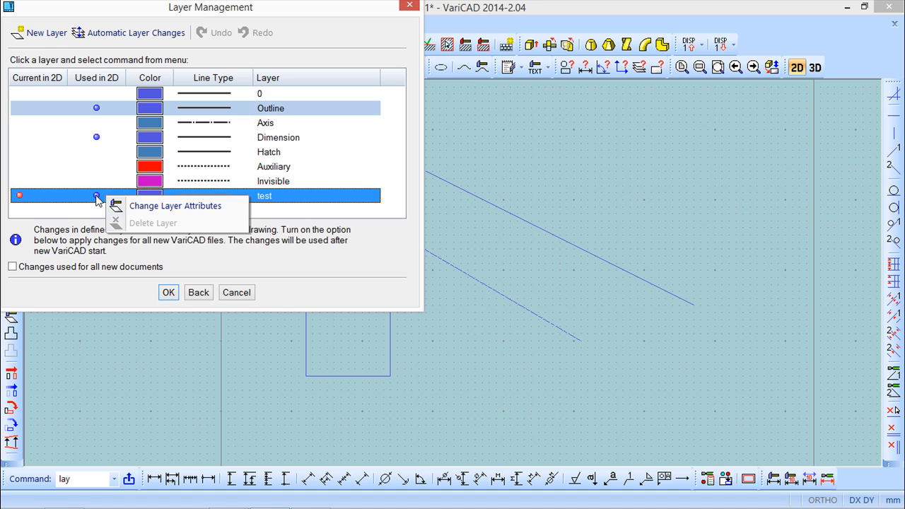
left_click(199, 207)
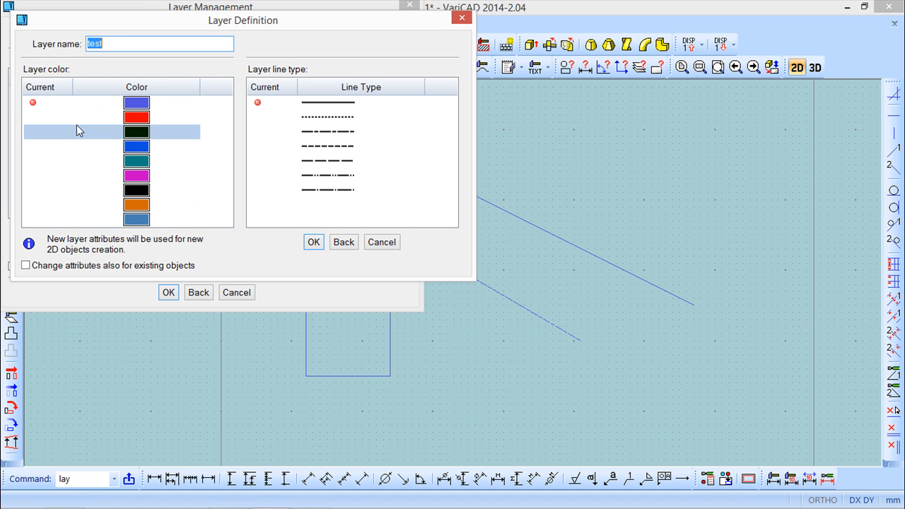
left_click(136, 121)
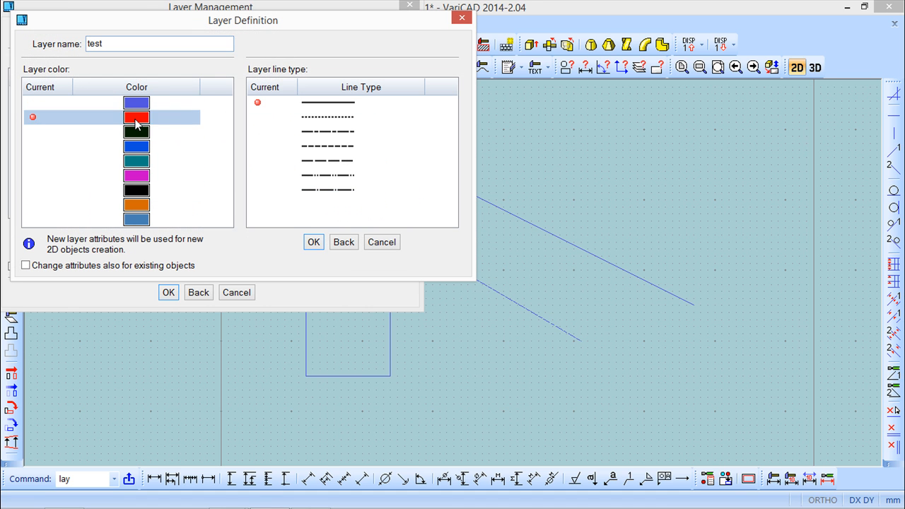
left_click(314, 241)
left_click(170, 293)
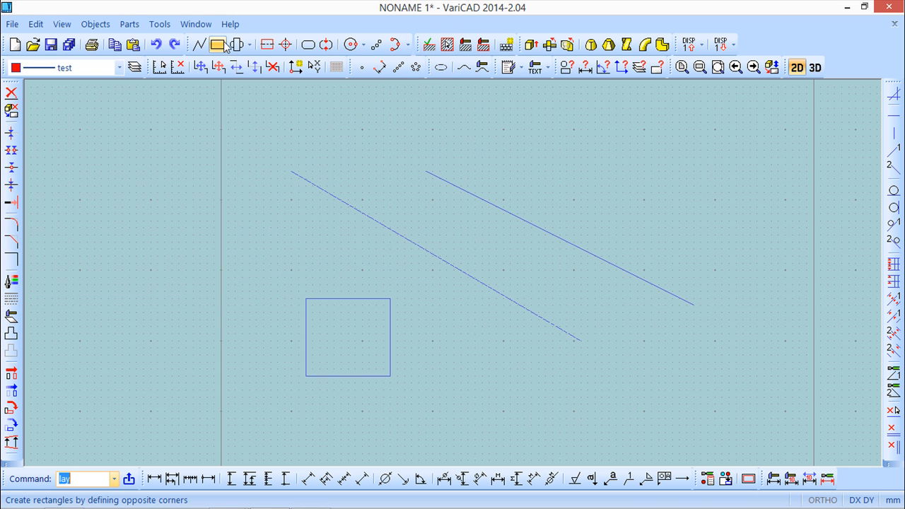
Step: Draw a diagonal line on the test layer, running between the dashed line and the rectangle
left_click(199, 44)
left_click(524, 361)
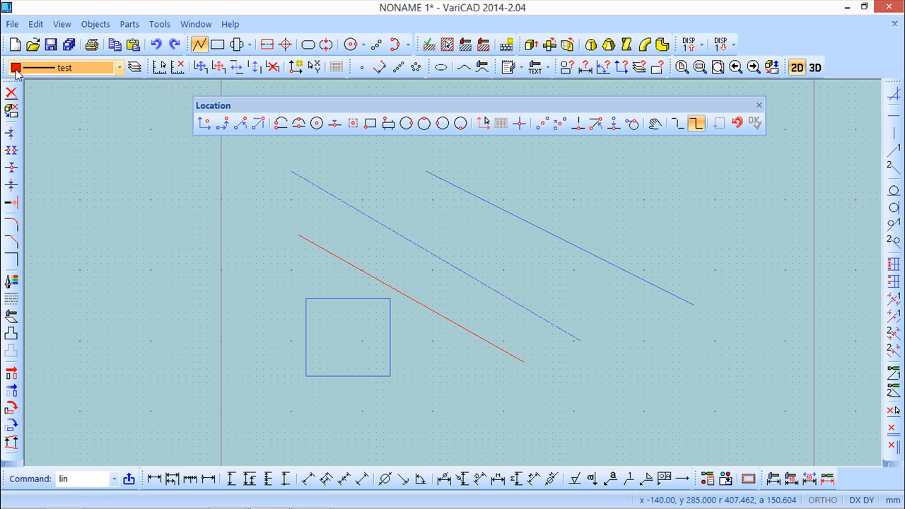
left_click(759, 106)
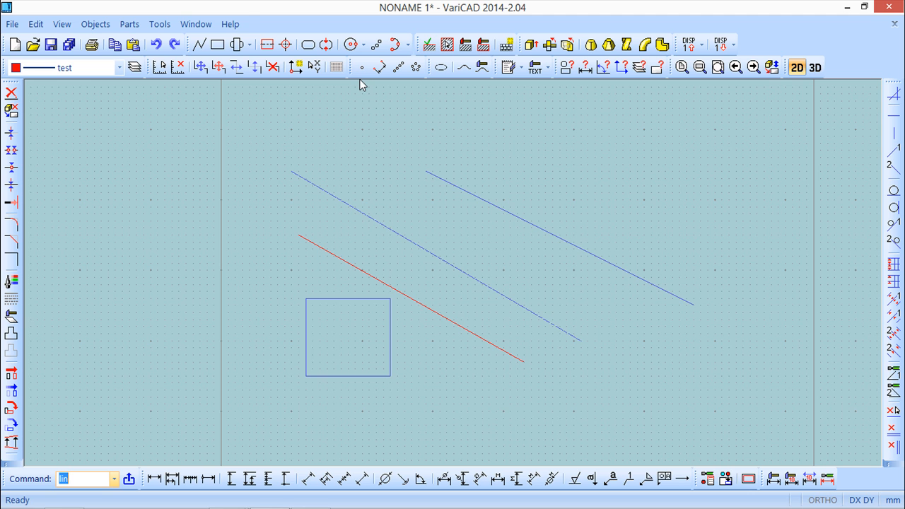
Step: Blank all objects on the Outline layer in the entire drawing
left_click(94, 25)
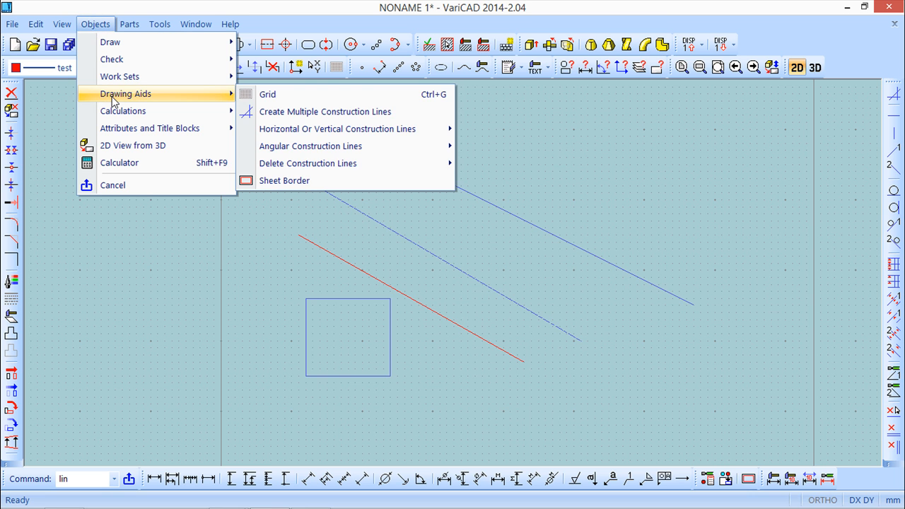
mouse_move(61, 25)
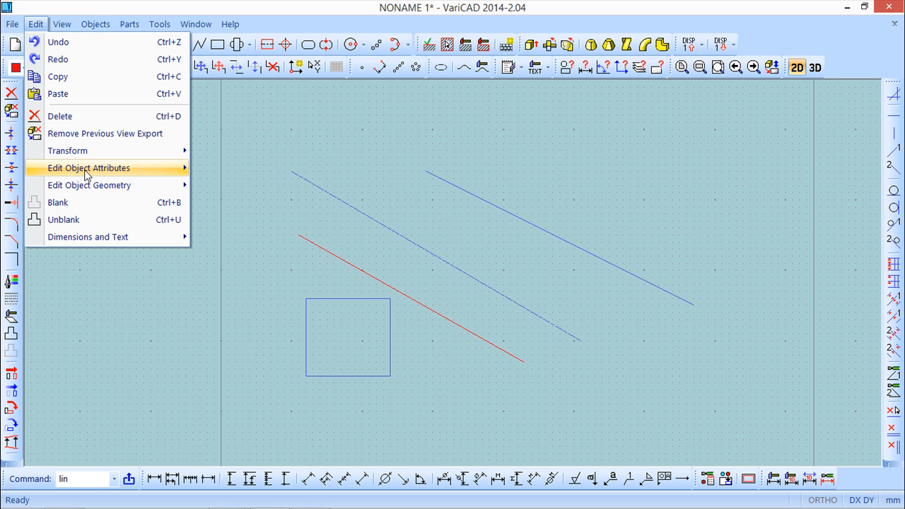
mouse_move(90, 171)
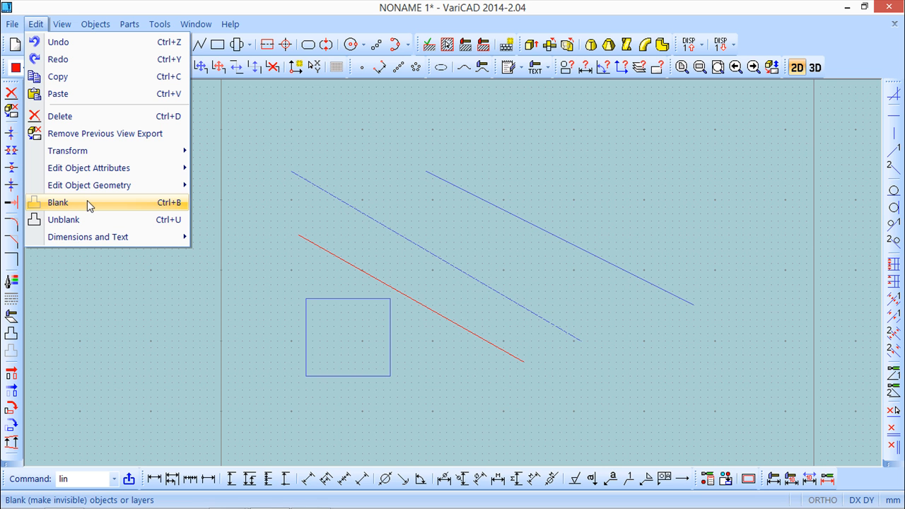
left_click(87, 201)
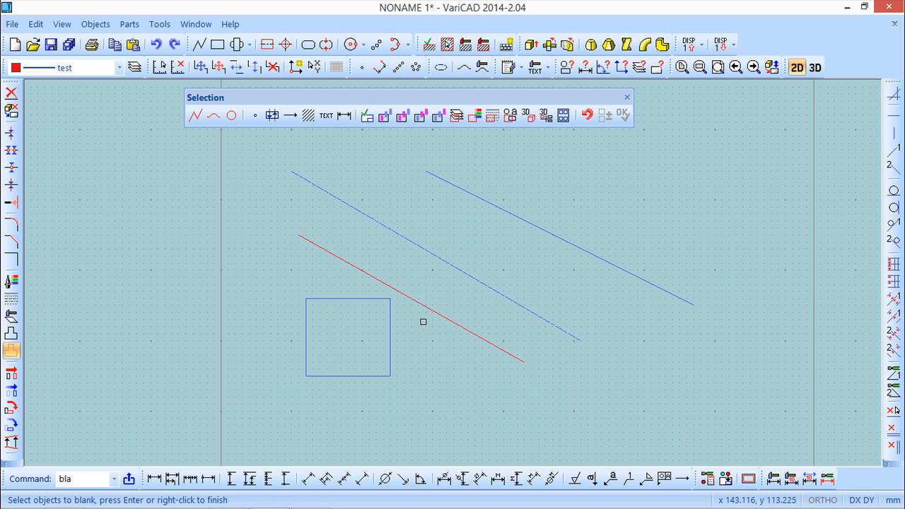
left_click(457, 117)
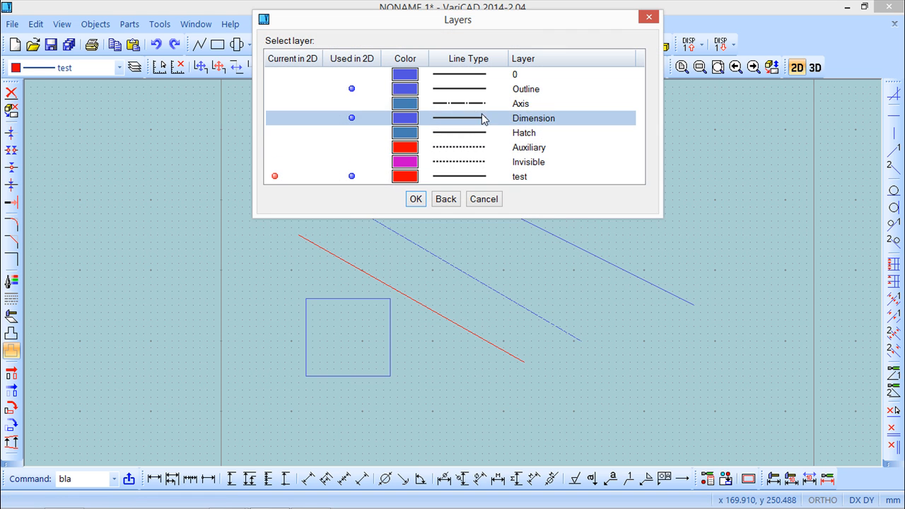
left_click(410, 89)
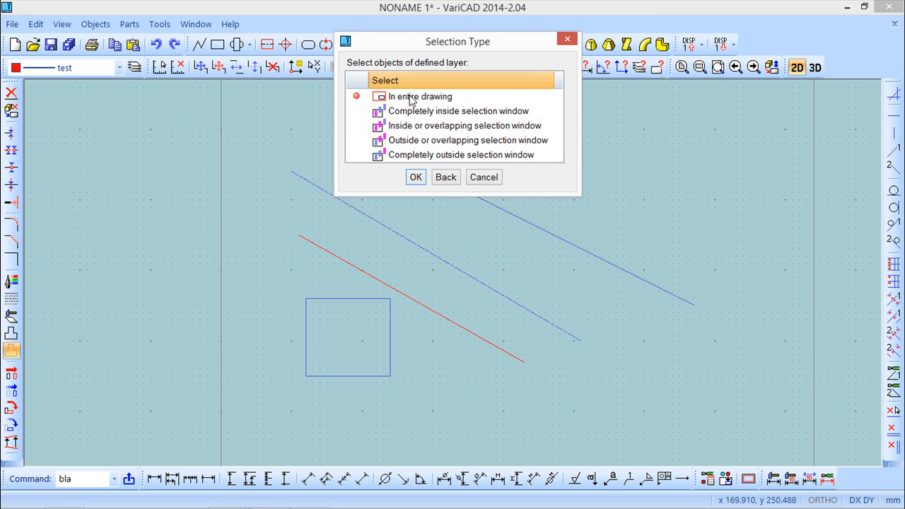
left_click(415, 177)
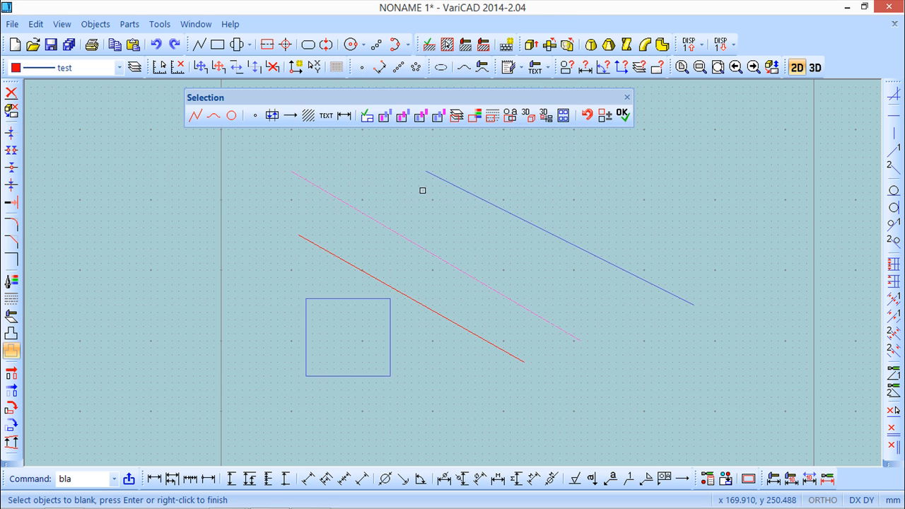
left_click(625, 117)
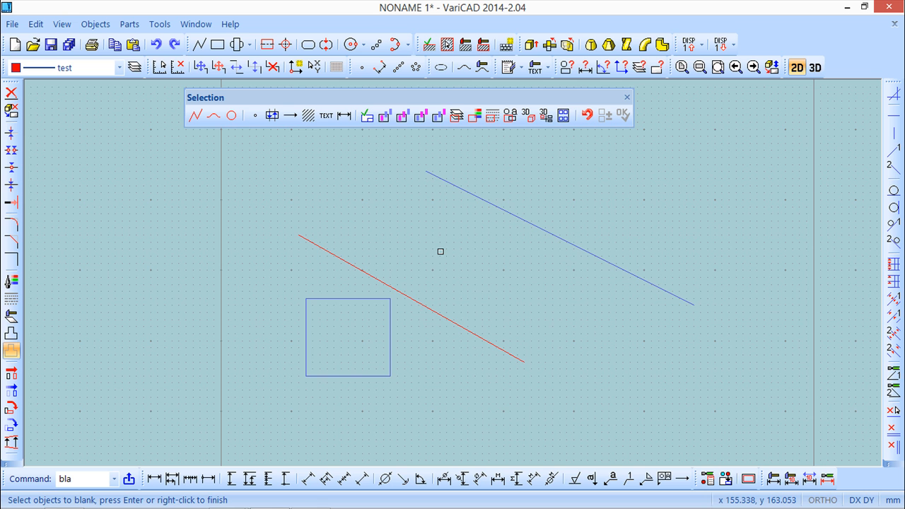
left_click(627, 96)
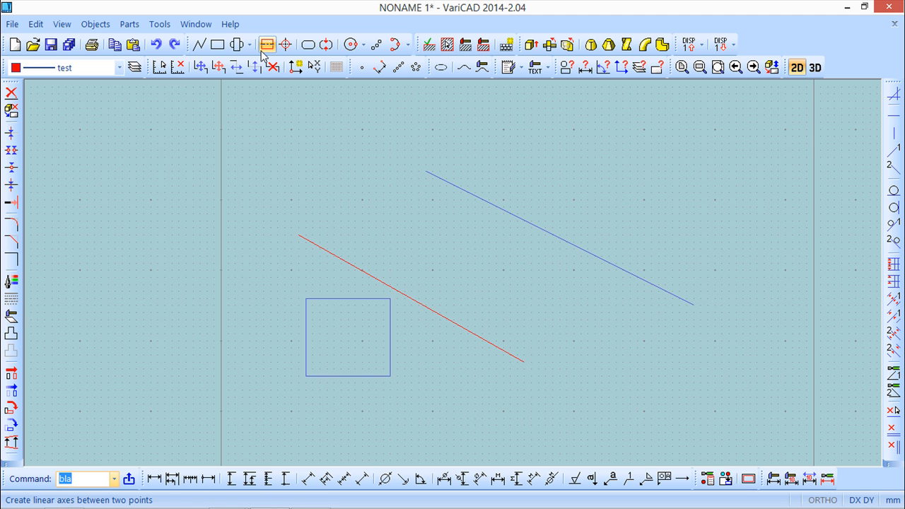
Step: Review the list of layers and their attributes in Layer Management
left_click(160, 26)
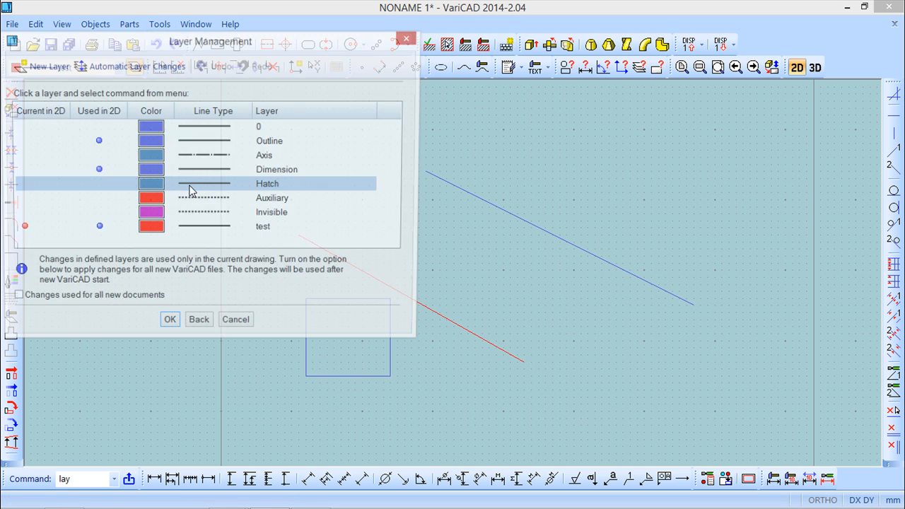
left_click(193, 187)
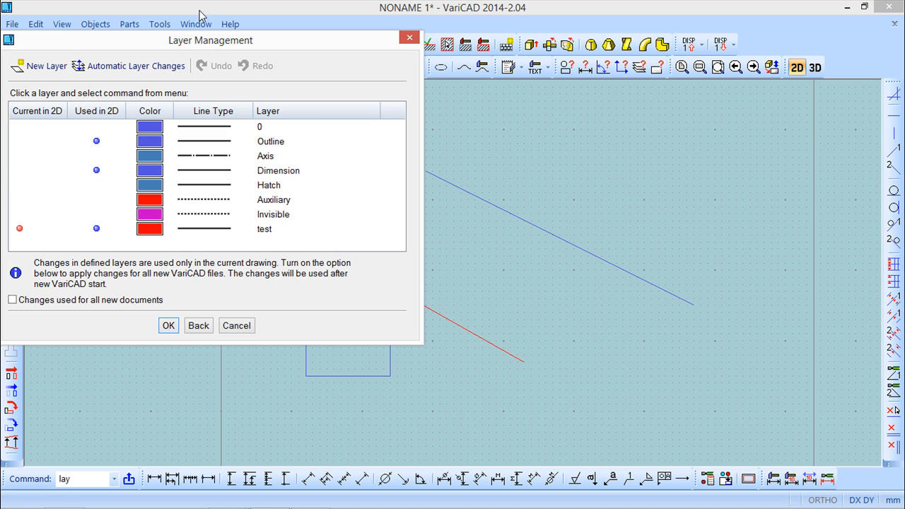
left_click_drag(225, 42, 373, 94)
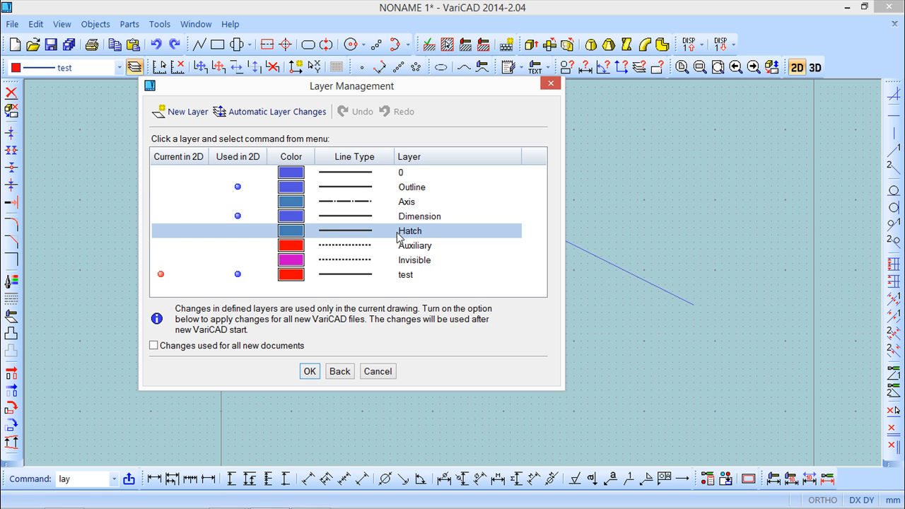
left_click(310, 371)
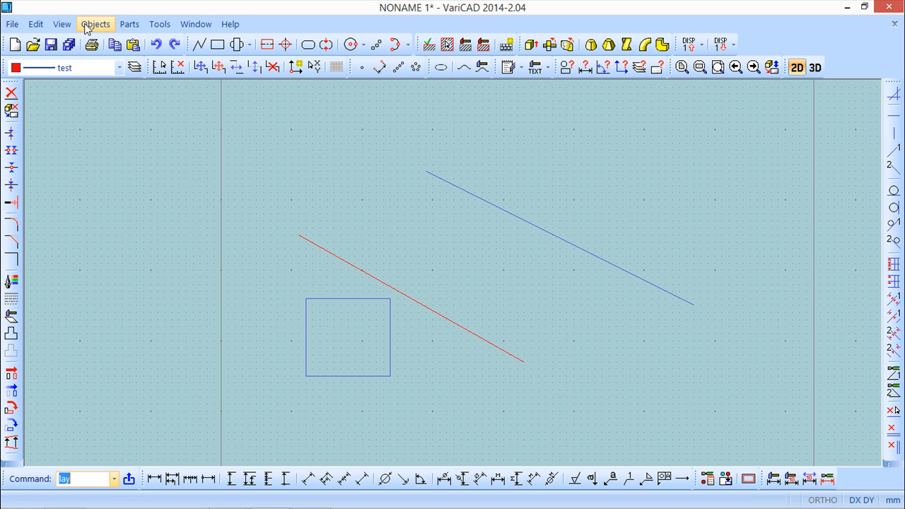
Step: Change the rectangle's layer attributes to match the test layer, using the red diagonal line as the reference object
left_click(37, 24)
mouse_move(97, 173)
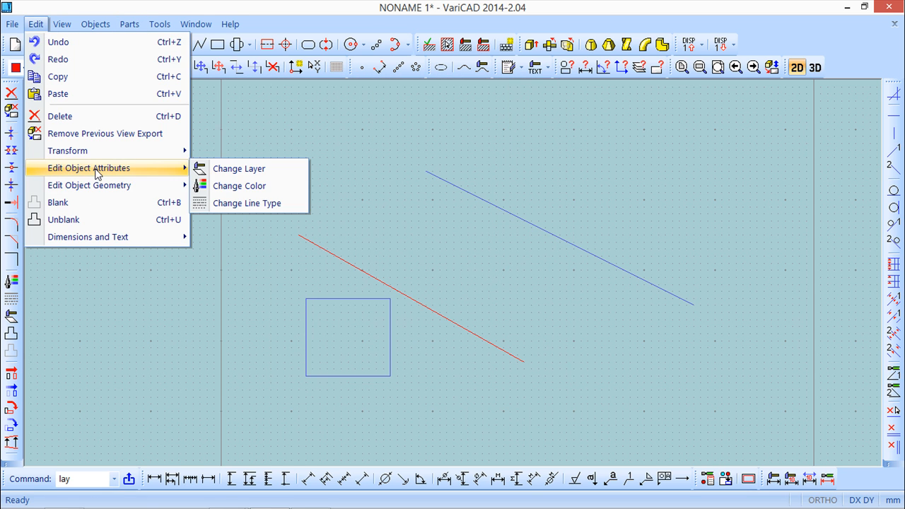
left_click(222, 172)
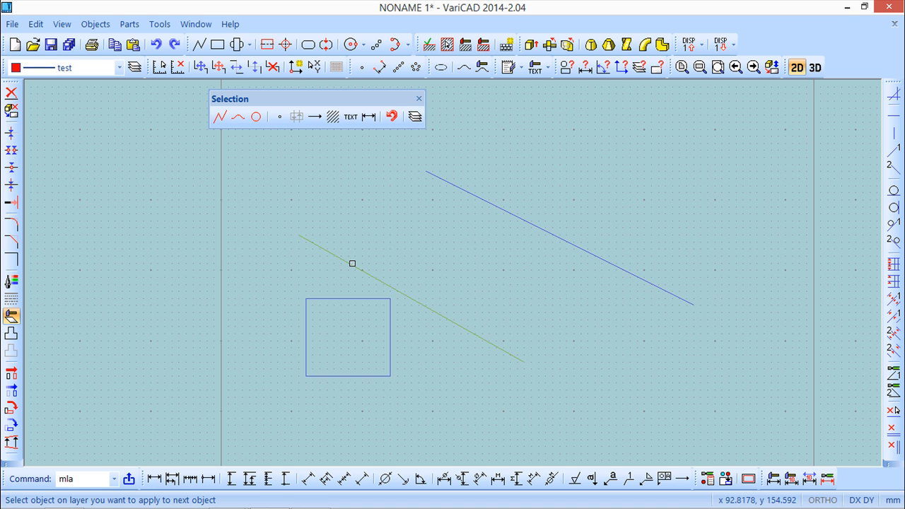
left_click(352, 263)
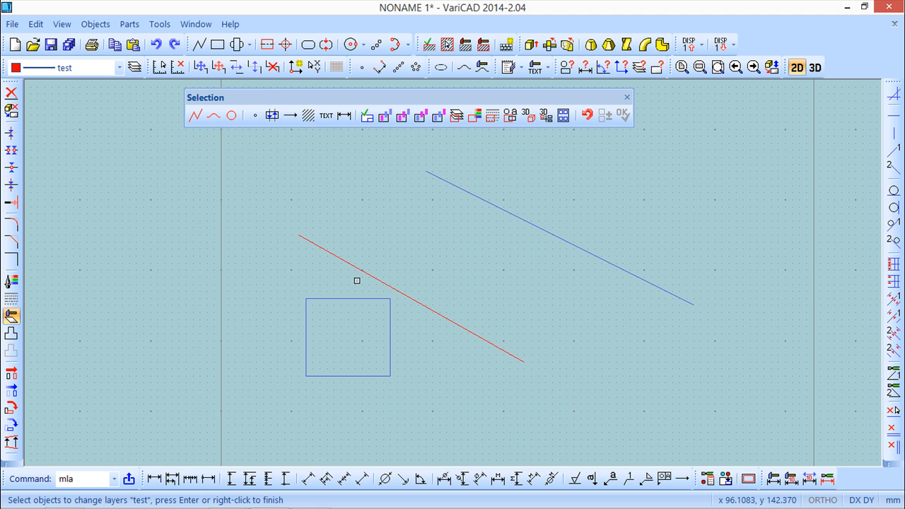
left_click(350, 298)
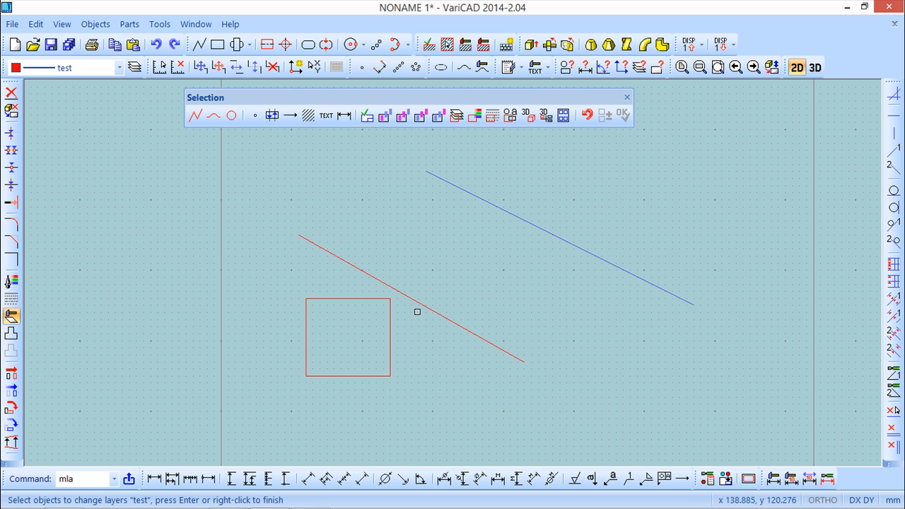
Step: Open the layer-to-command assignments in the automatic layer change settings, with automatic 2D layer switching set to Off
left_click(627, 97)
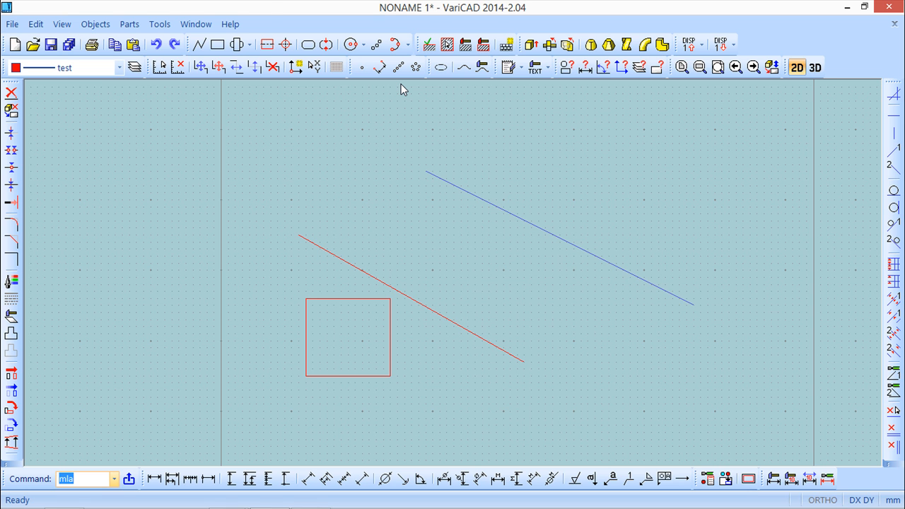
left_click(160, 24)
left_click(170, 184)
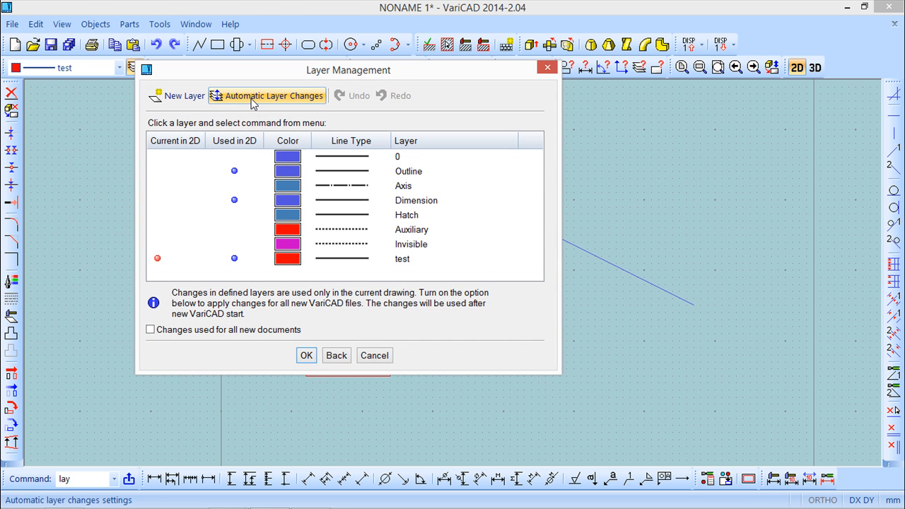
left_click(254, 103)
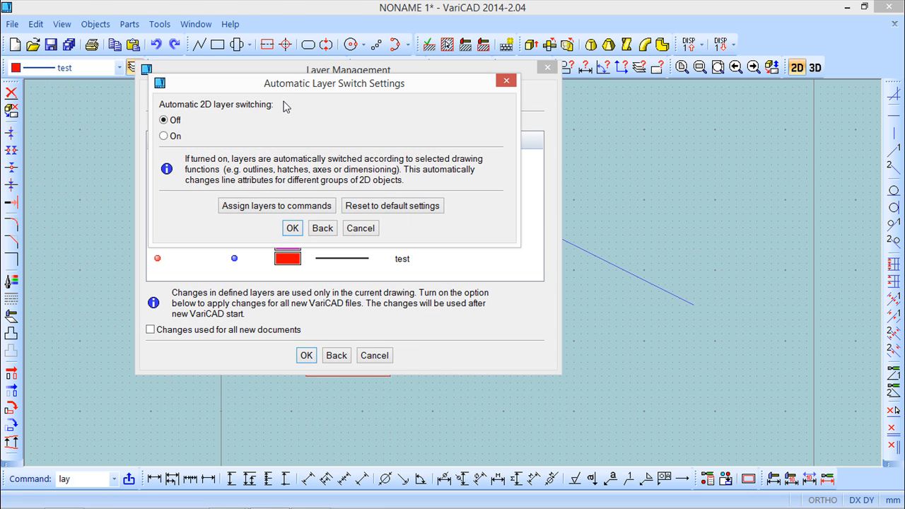
left_click(165, 119)
left_click_drag(420, 207, 440, 255)
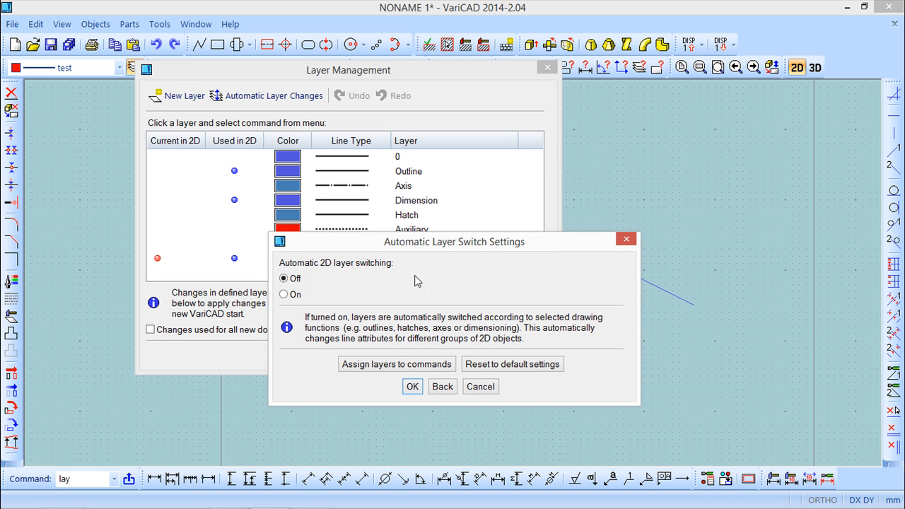
left_click(429, 364)
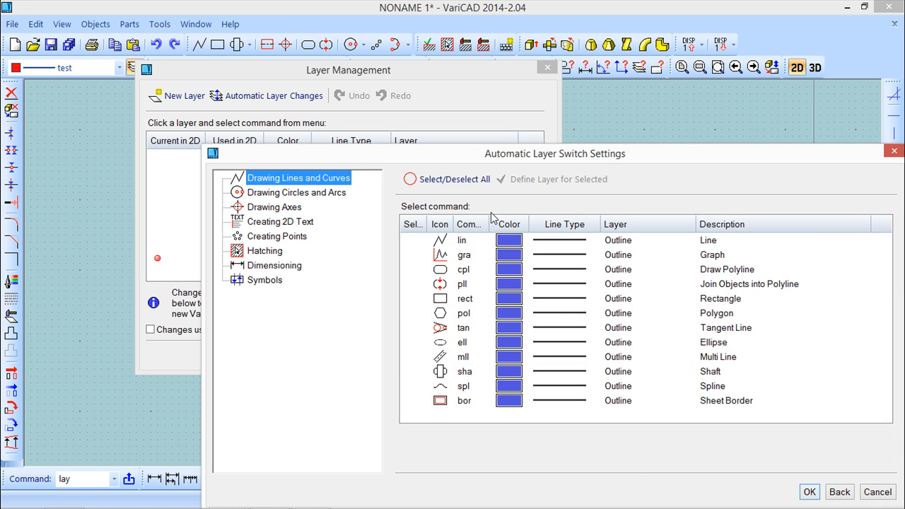
left_click_drag(539, 153, 385, 78)
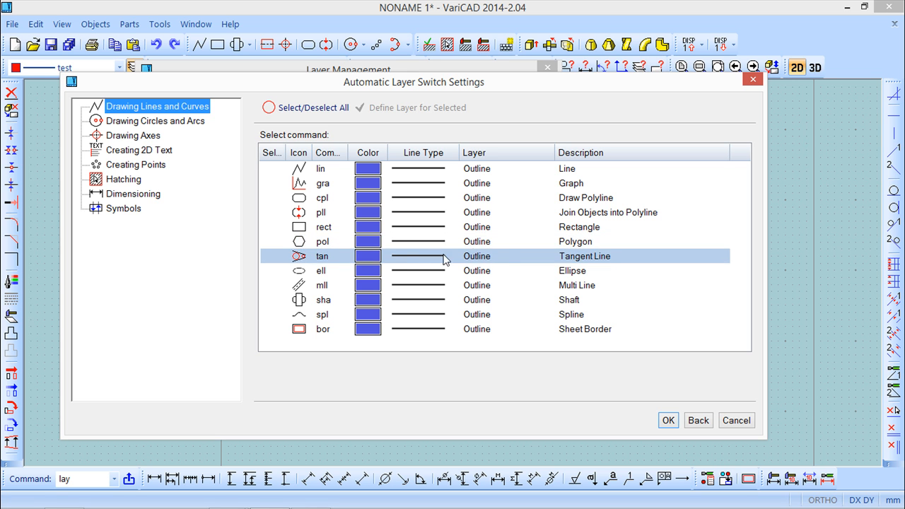
Step: Assign the Axis layer to all commands in the Drawing Lines and Curves group
left_click(488, 171)
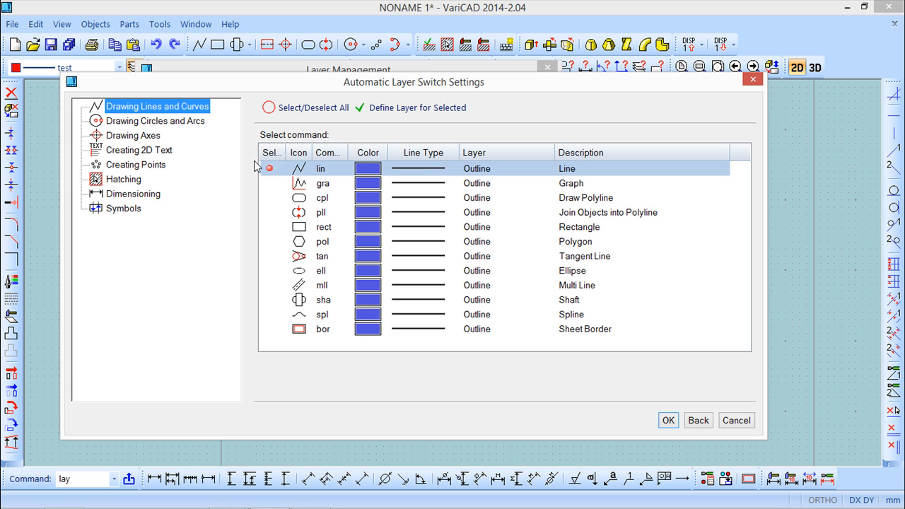
left_click_drag(286, 152, 309, 151)
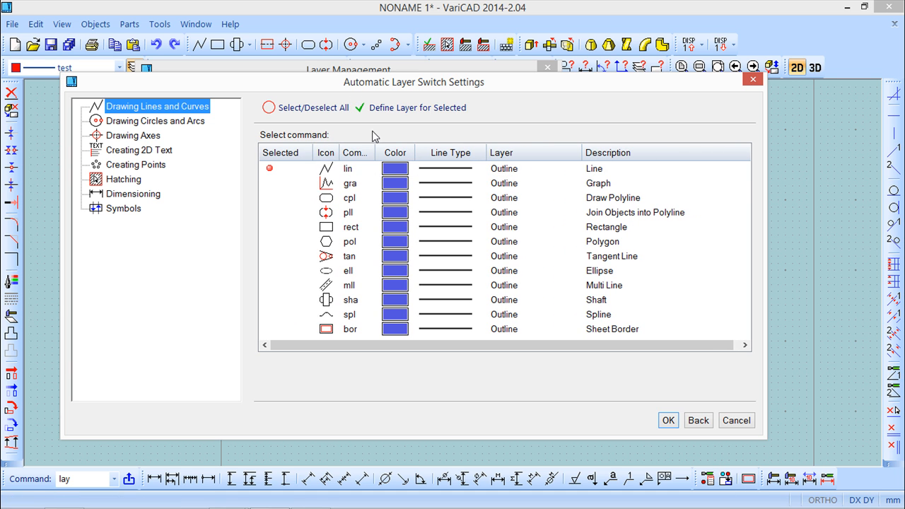
left_click(303, 108)
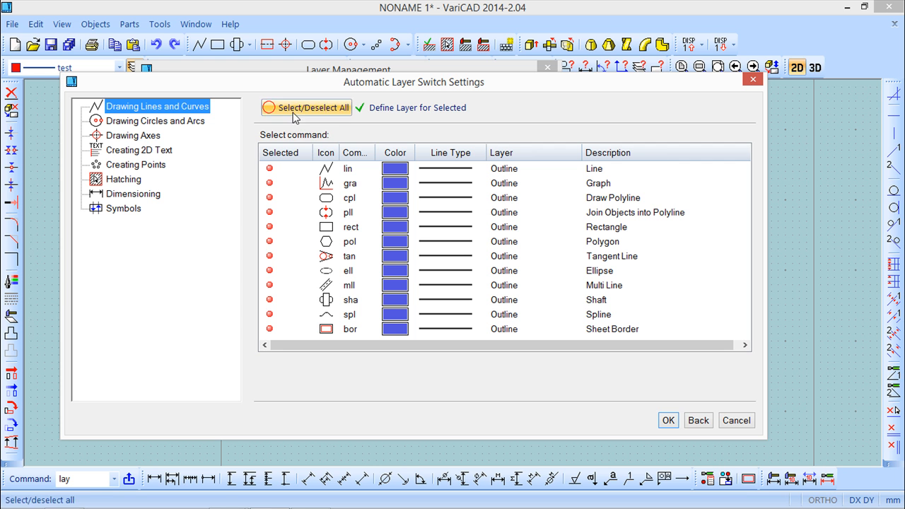
left_click(396, 107)
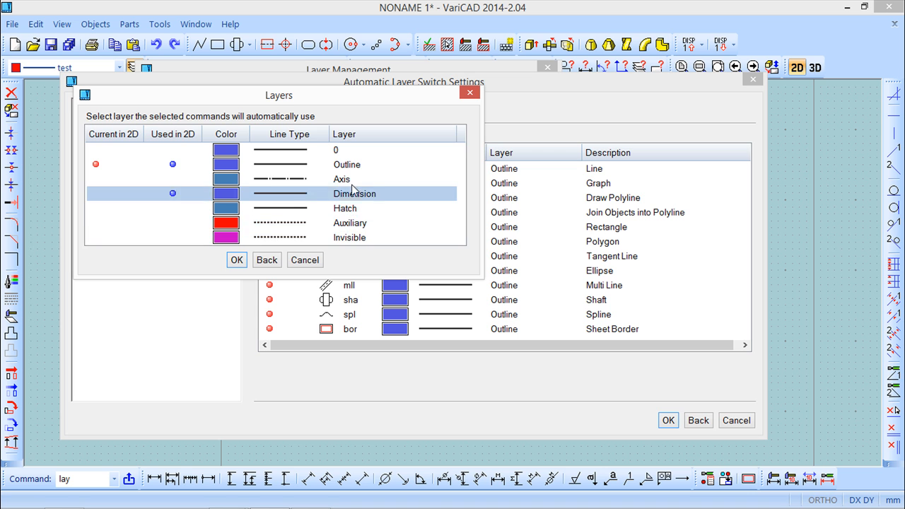
double_click(293, 180)
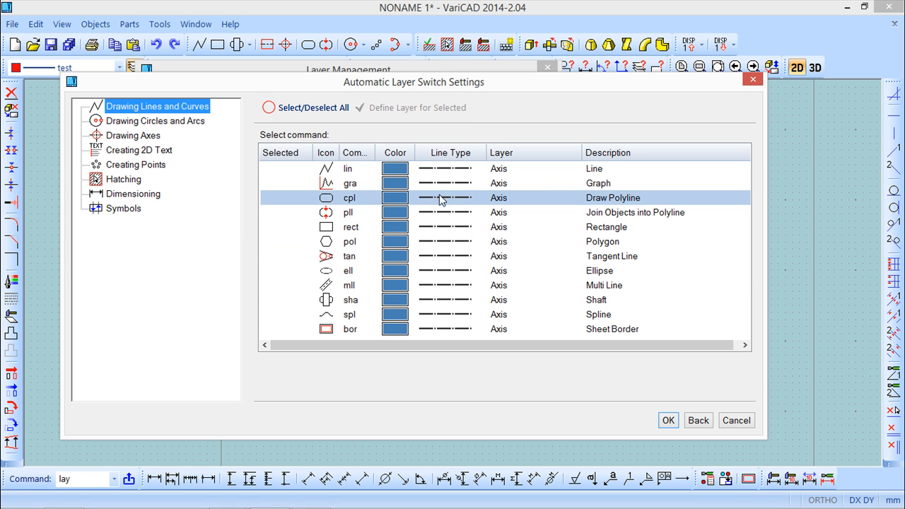
Step: Assign the Outline layer to the Line command alone
left_click(280, 172)
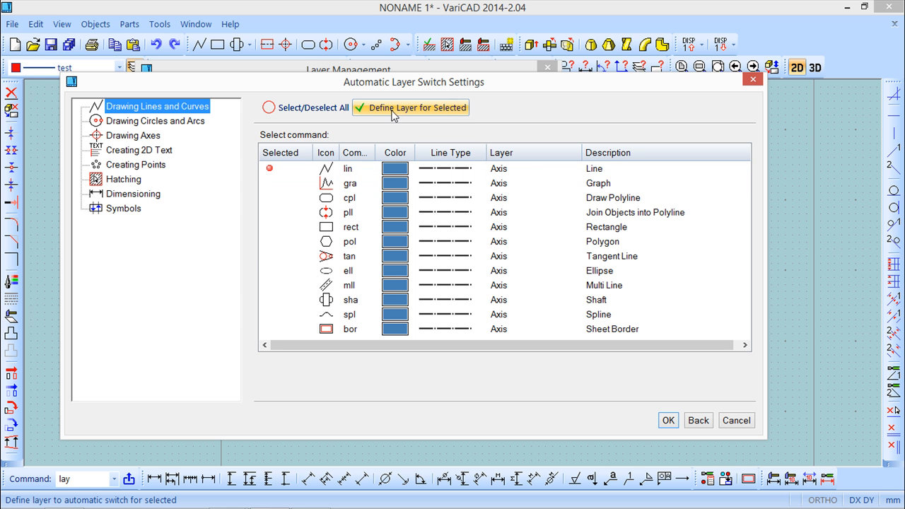
left_click(393, 108)
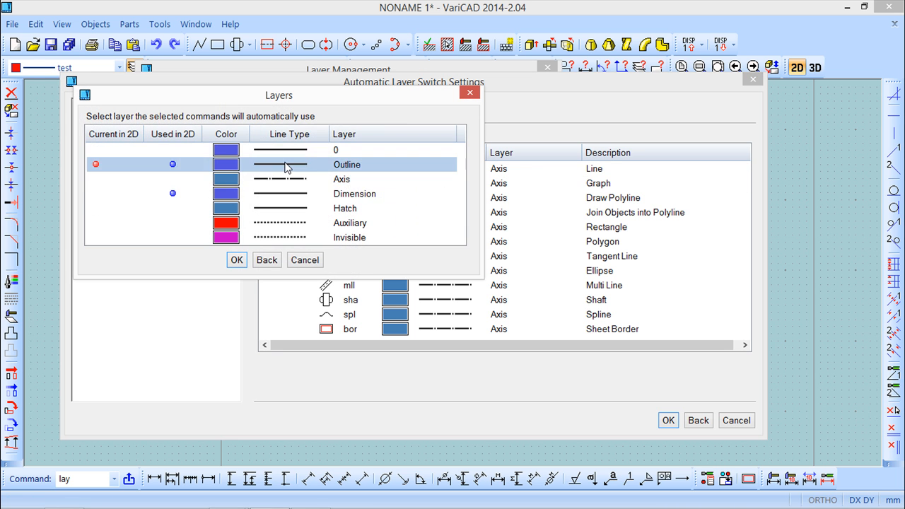
left_click(350, 164)
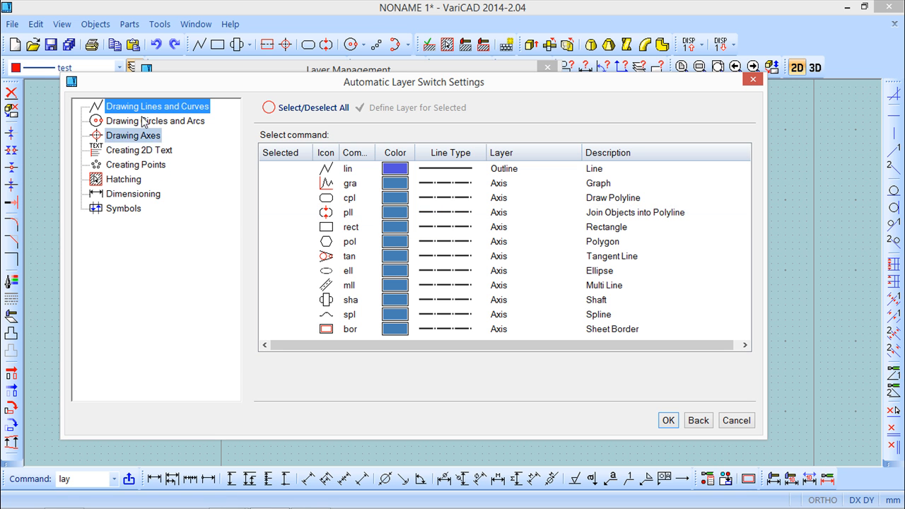
Step: Assign the Outline layer to the Horizontal Dimension command and accept the layer settings
left_click(137, 194)
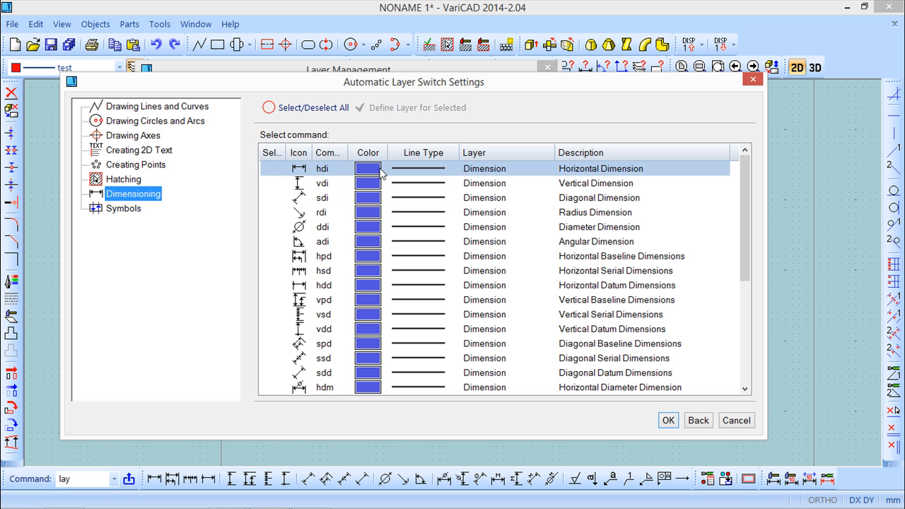
left_click(269, 167)
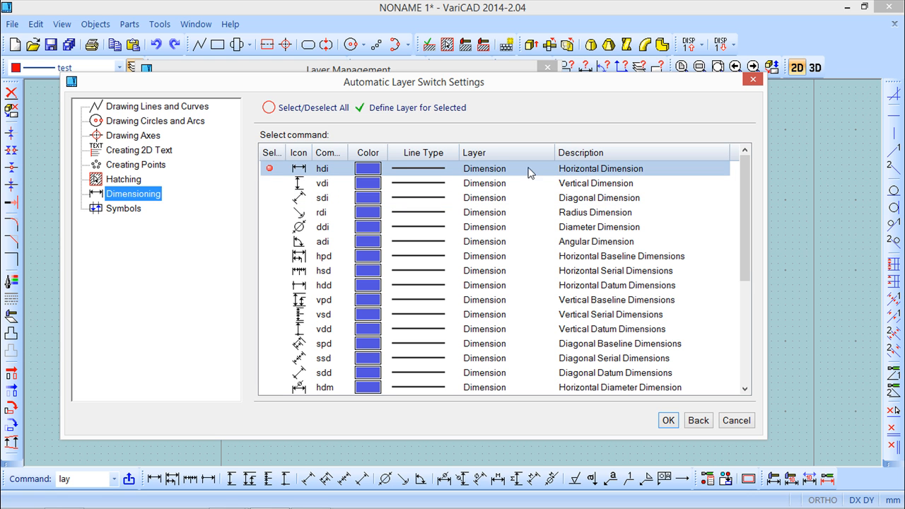
left_click(404, 106)
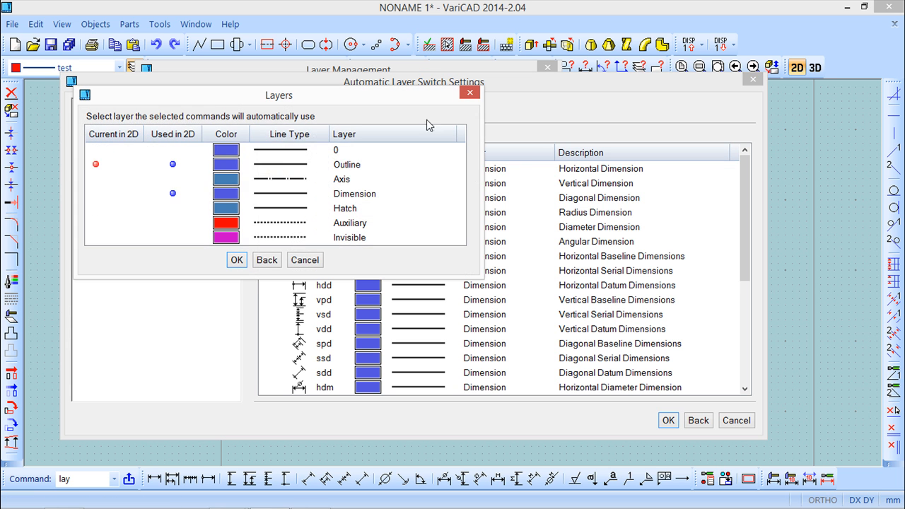
double_click(351, 166)
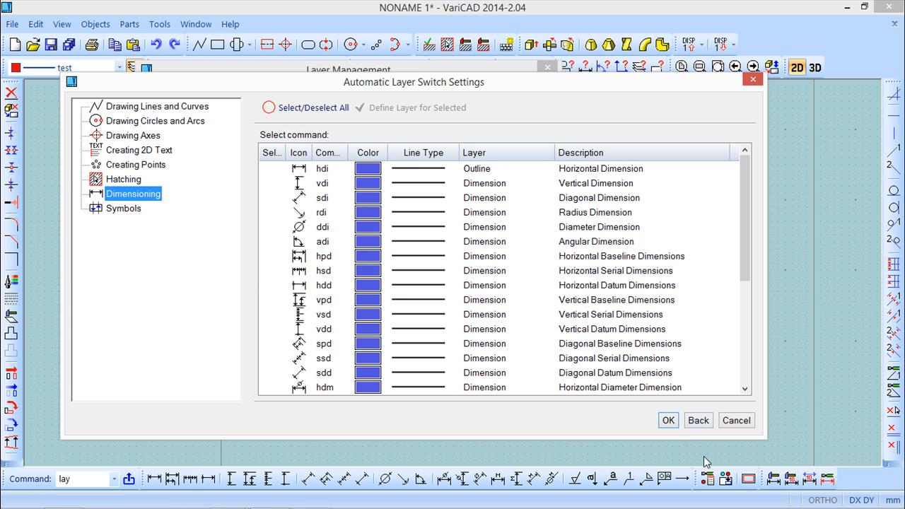
left_click(668, 421)
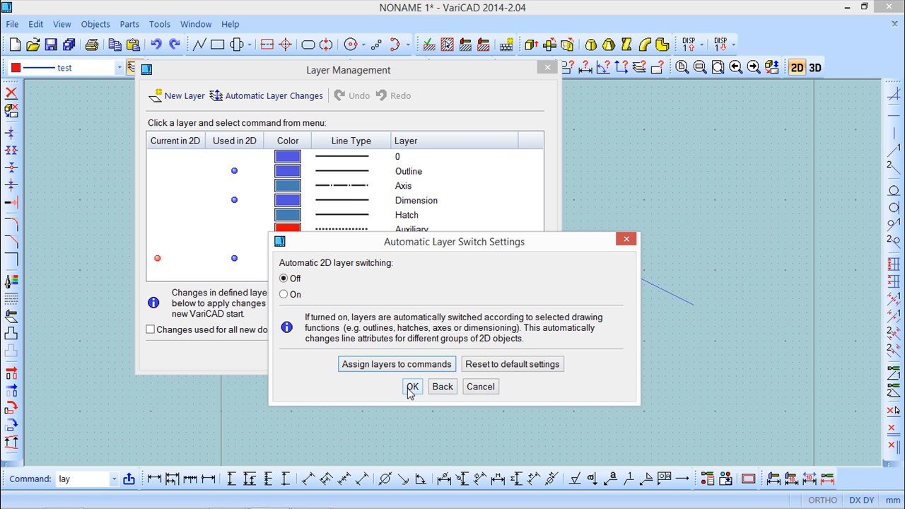
left_click(412, 388)
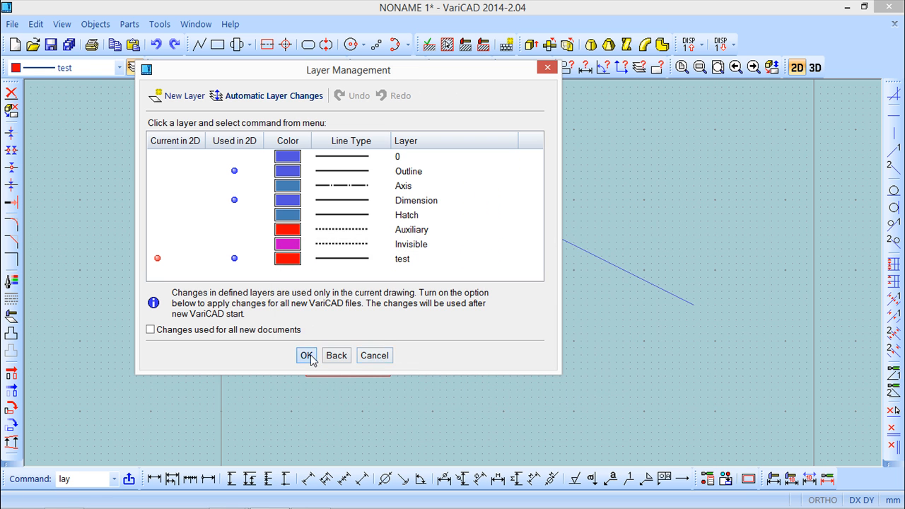
left_click(306, 355)
Step: Place a horizontal dimension spanning about 115 mm between two free points, with its dimension line crossing the red diagonal line
left_click(154, 479)
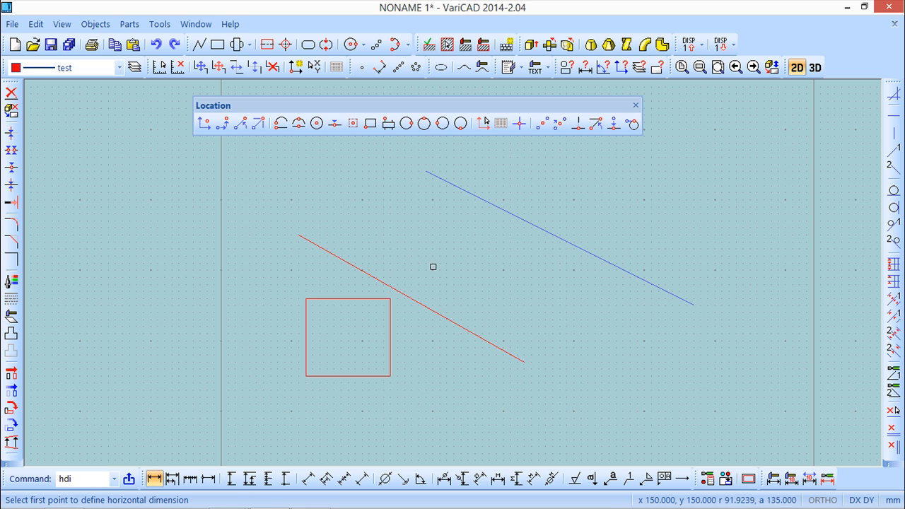
left_click(419, 263)
left_click(580, 269)
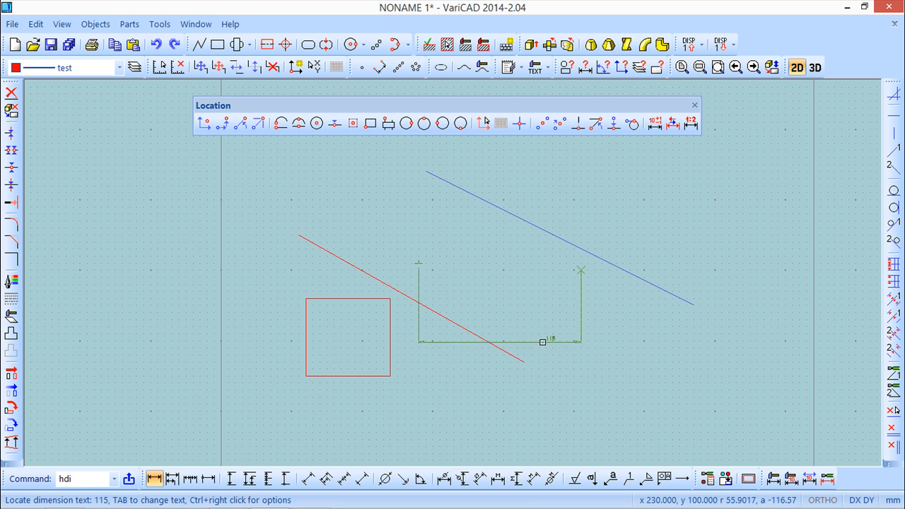
left_click(542, 335)
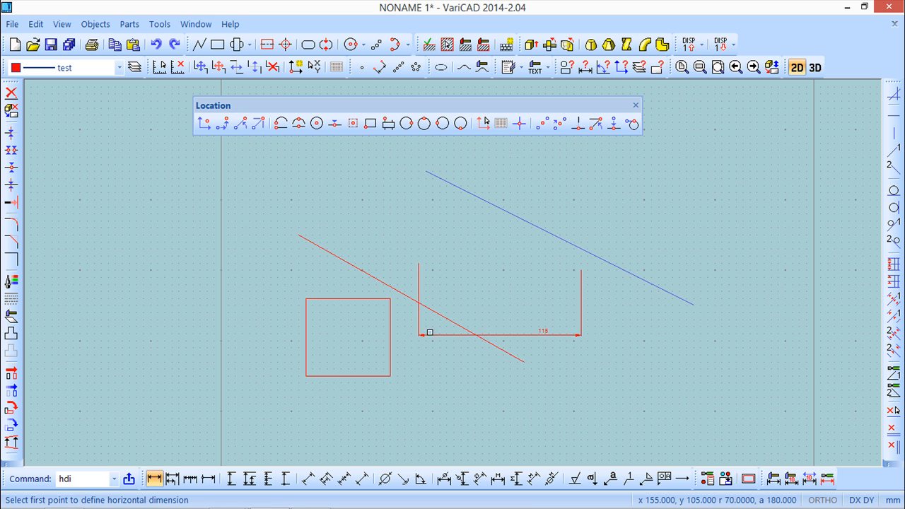
left_click(636, 106)
Step: Turn on automatic 2D layer switching in the system settings and trigger it by starting the Horizontal Dimension command
left_click(159, 24)
mouse_move(204, 29)
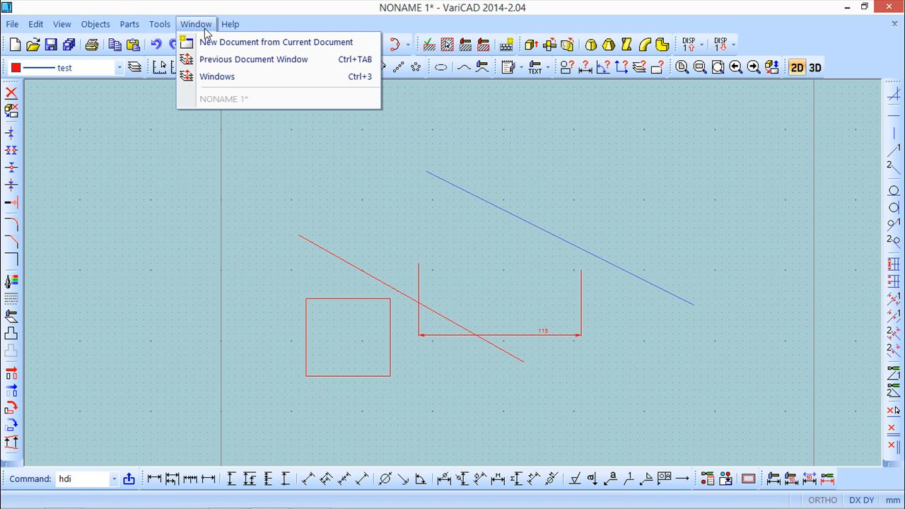
mouse_move(159, 24)
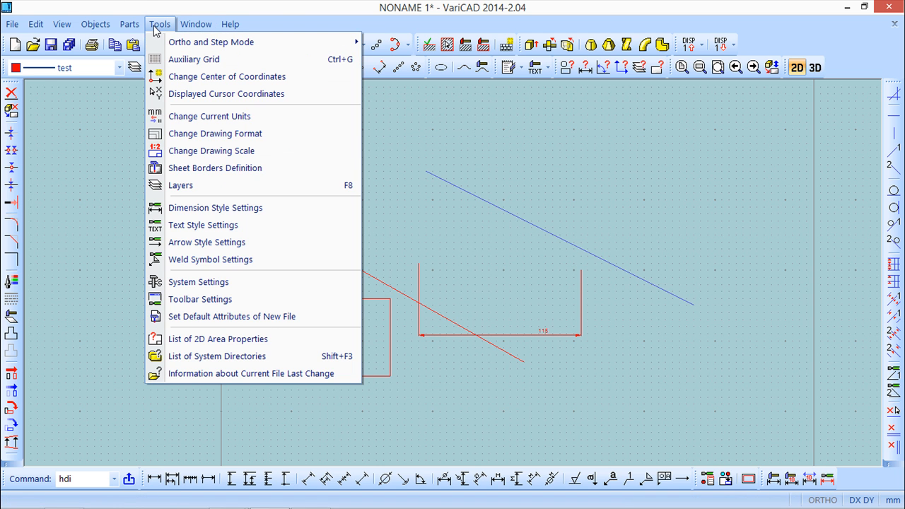
left_click(200, 282)
left_click_drag(227, 203, 235, 318)
left_click(99, 385)
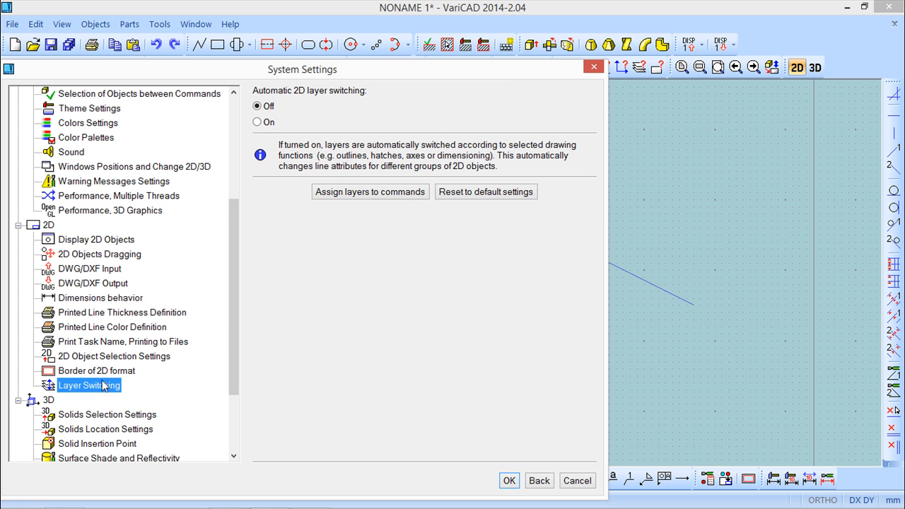
left_click(258, 123)
left_click(508, 481)
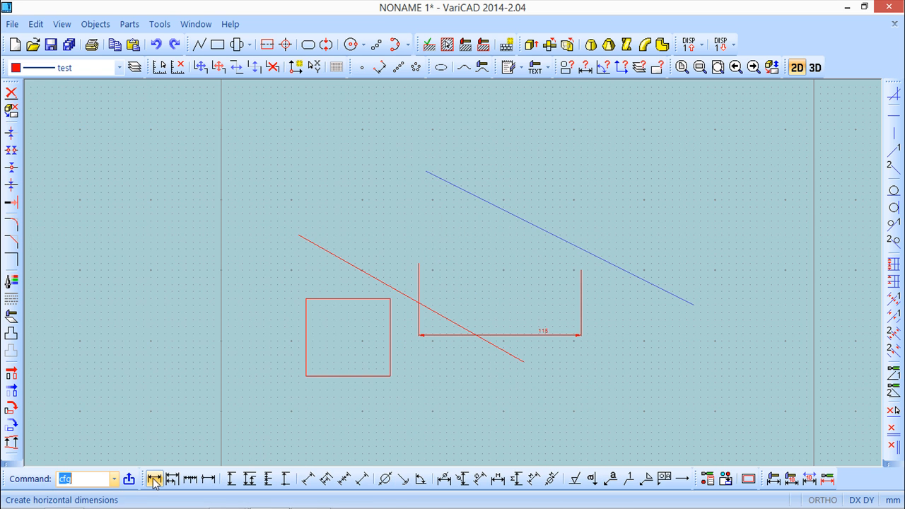
left_click(154, 480)
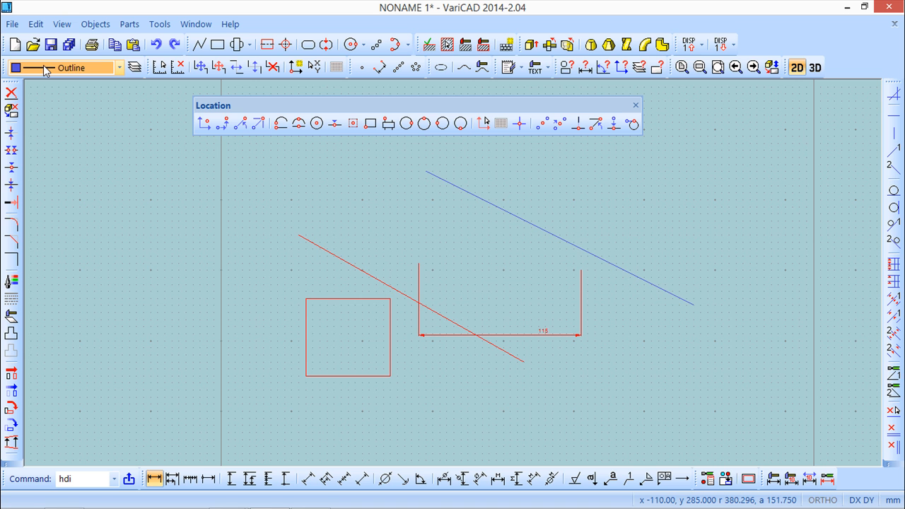
left_click(635, 105)
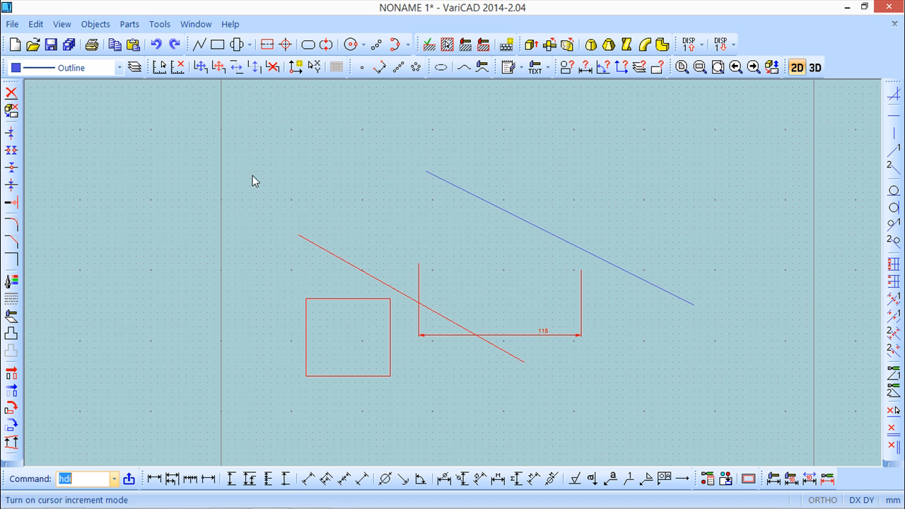
left_click(89, 26)
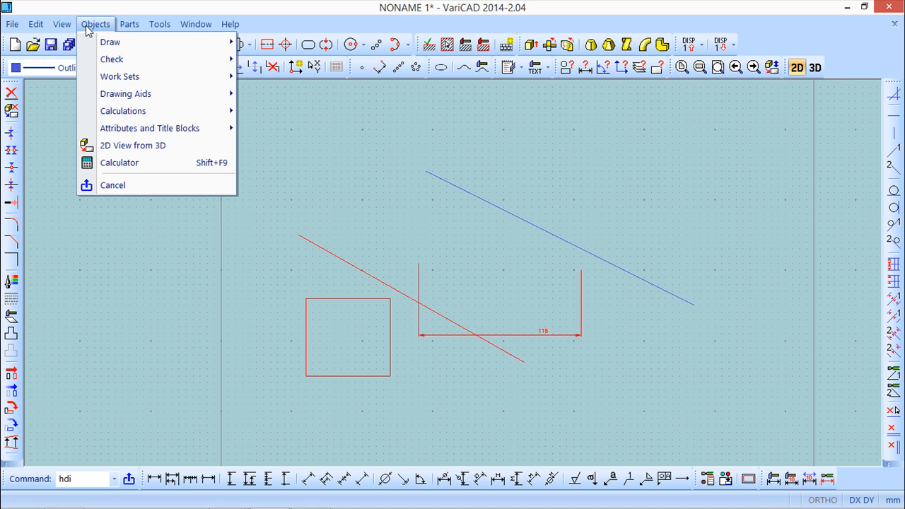
mouse_move(37, 25)
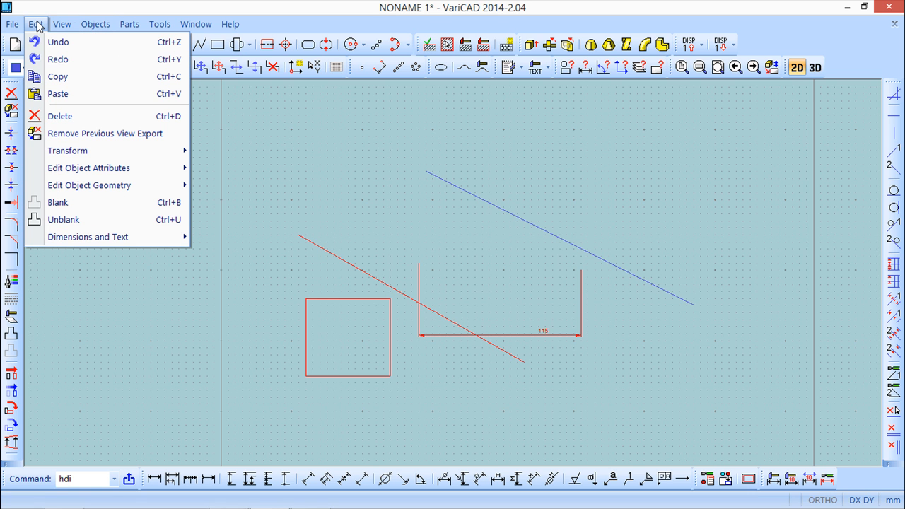
mouse_move(79, 193)
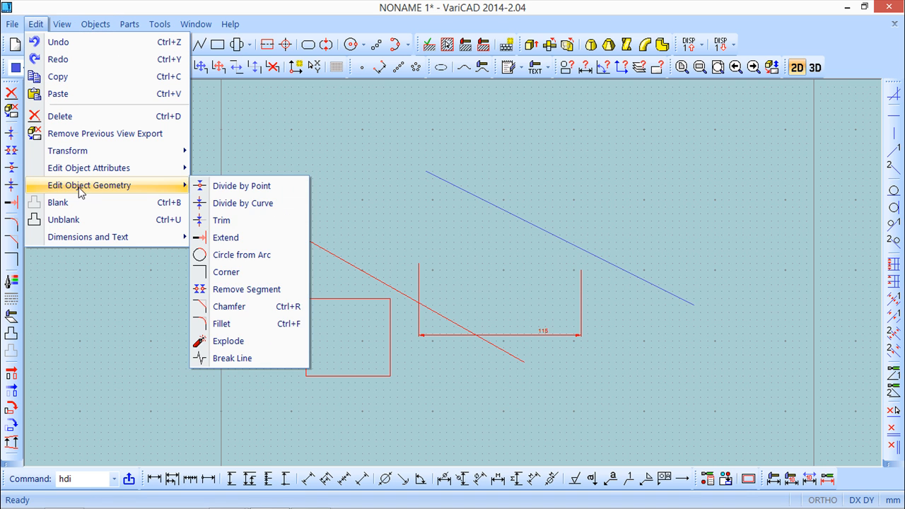
mouse_move(86, 167)
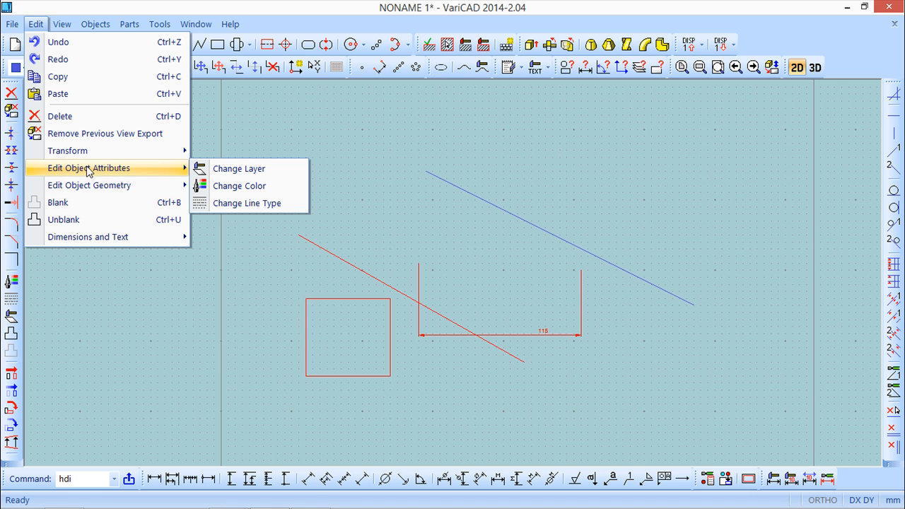
mouse_move(106, 28)
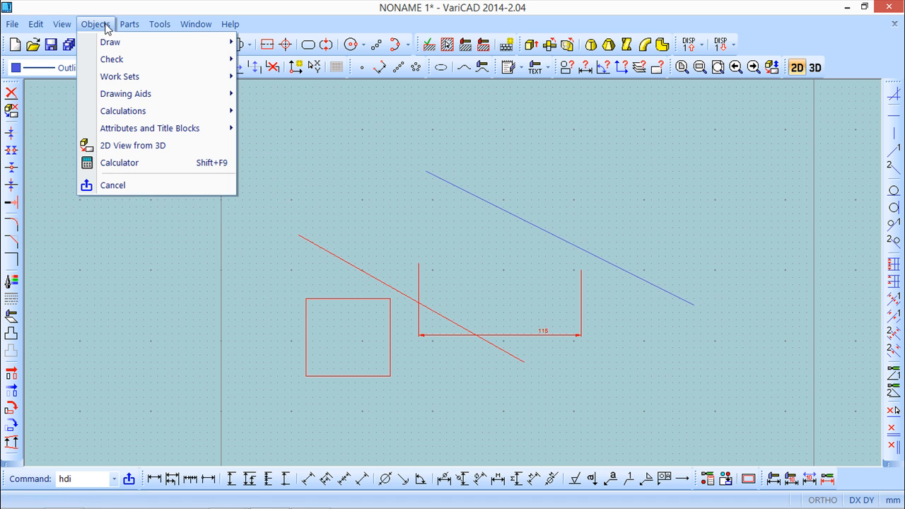
mouse_move(115, 51)
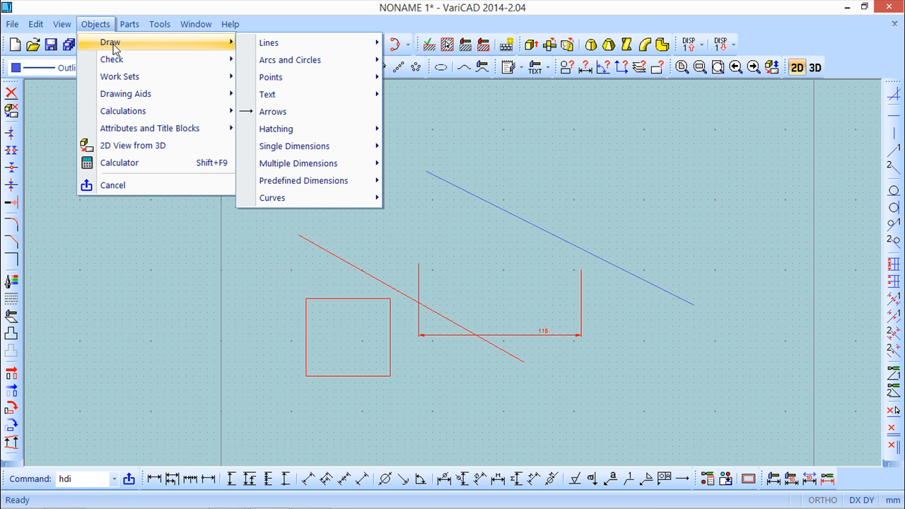
Step: Highlight all 2D objects belonging to the test layer, then end the layer highlighting
mouse_move(118, 99)
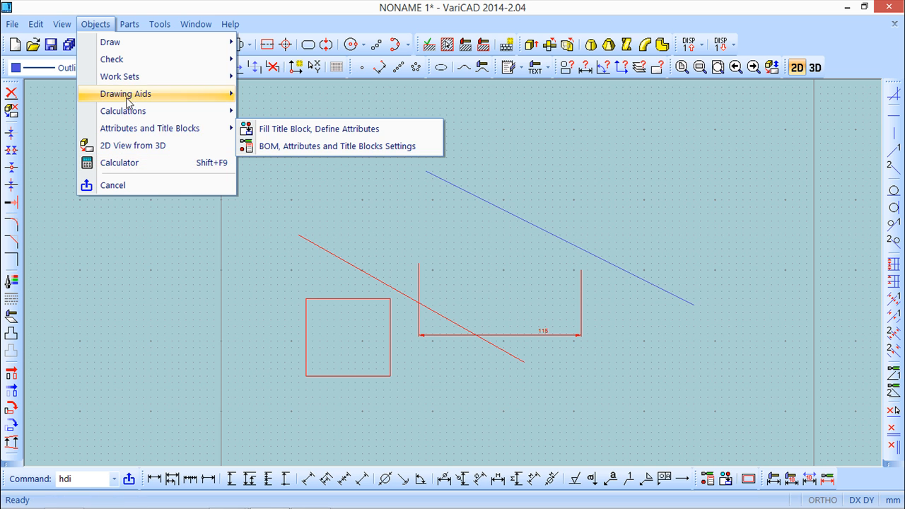
mouse_move(127, 80)
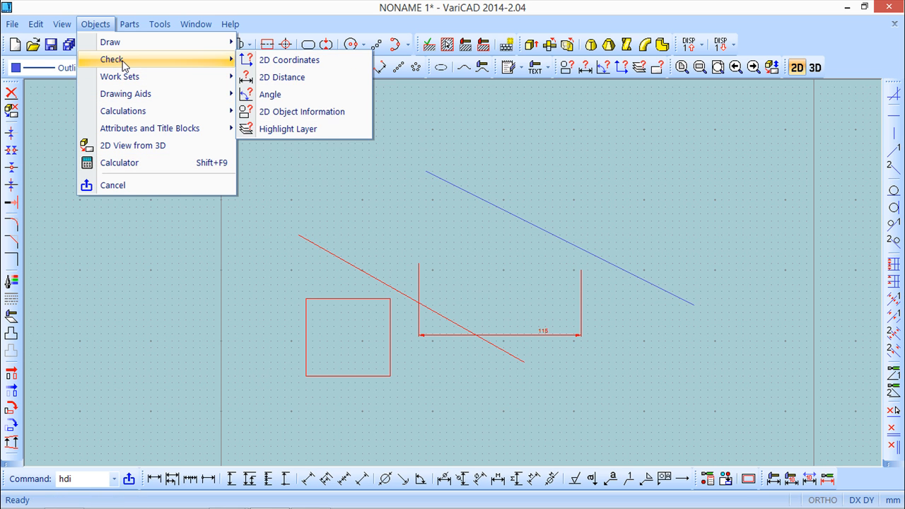
left_click(285, 133)
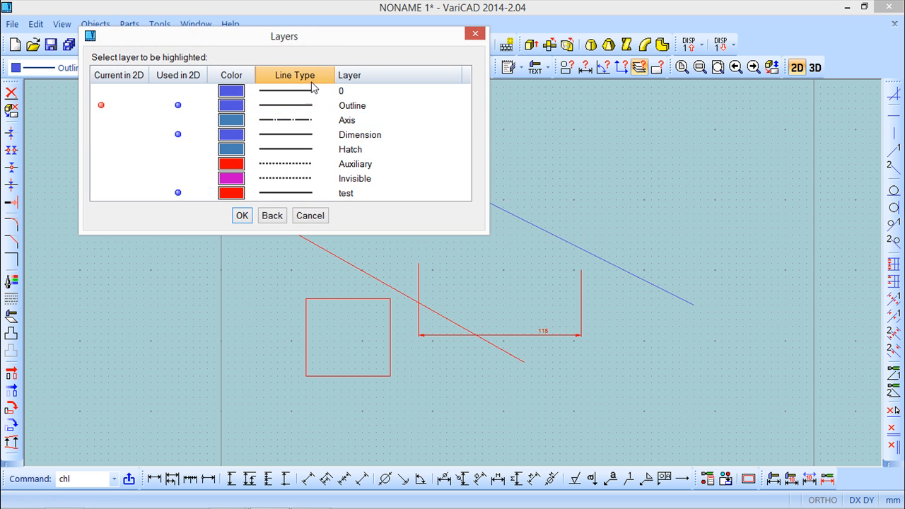
mouse_move(311, 34)
left_mouse_down()
mouse_move(682, 84)
mouse_move(631, 64)
left_mouse_up()
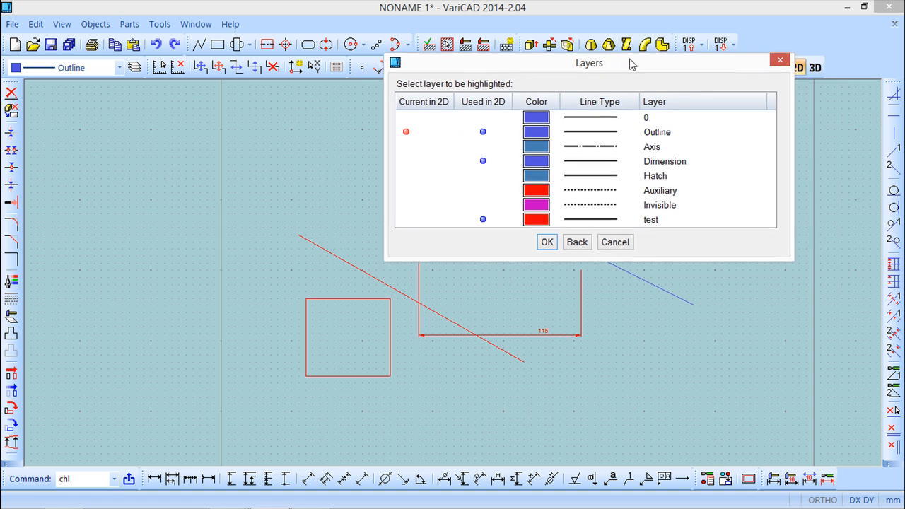
double_click(607, 219)
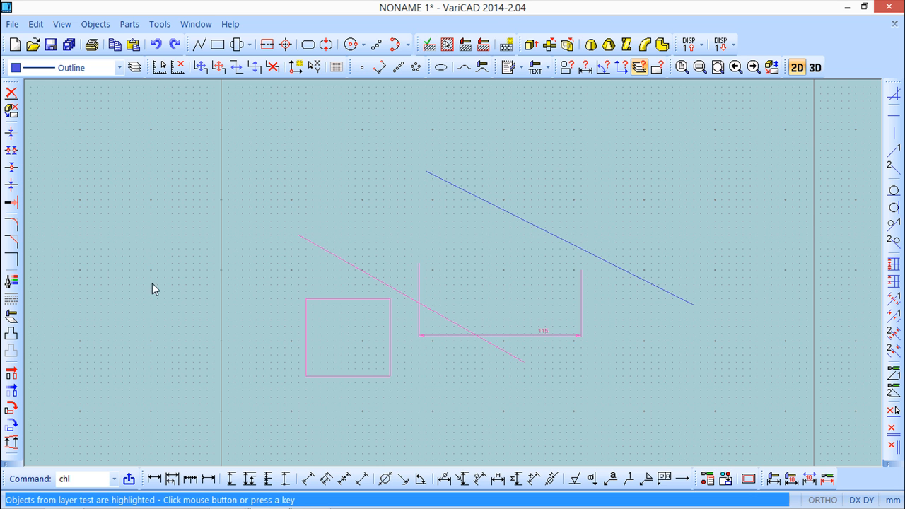
left_click(51, 280)
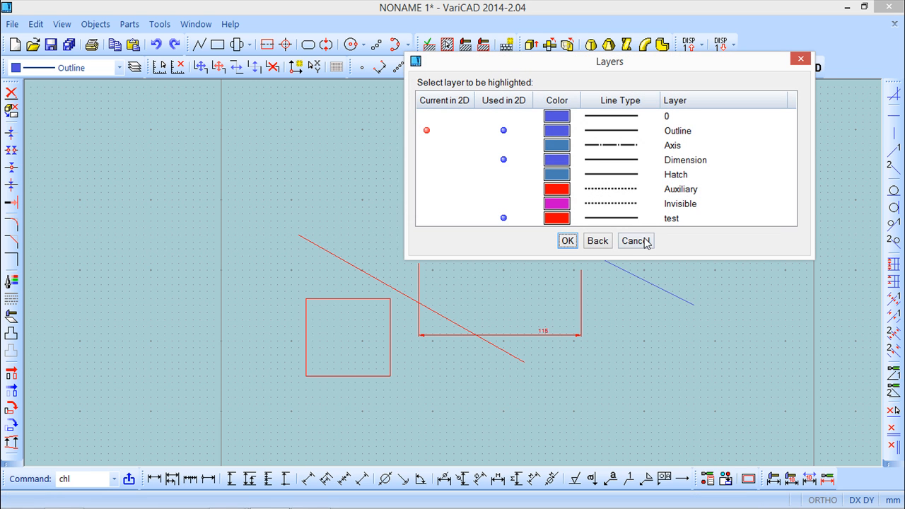
left_click(634, 242)
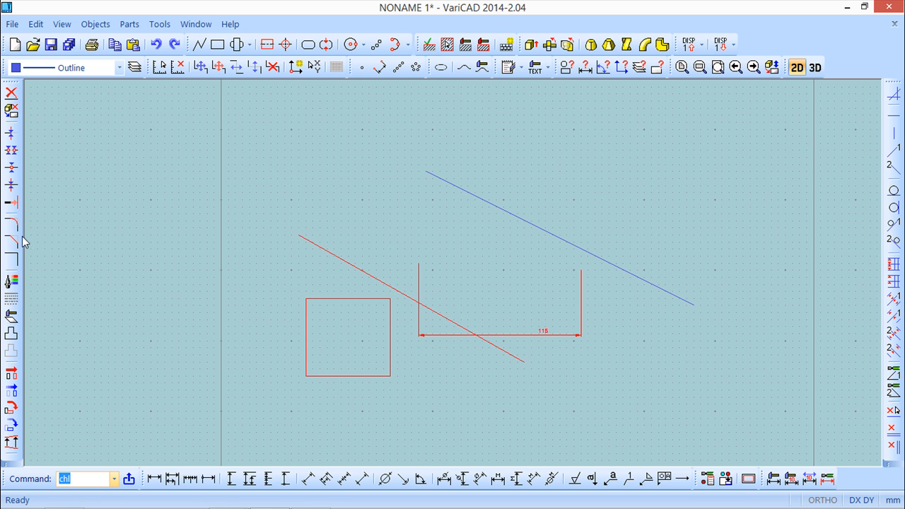
Step: Change the color of the long blue diagonal line to magenta
left_click(13, 282)
left_click(36, 24)
mouse_move(79, 170)
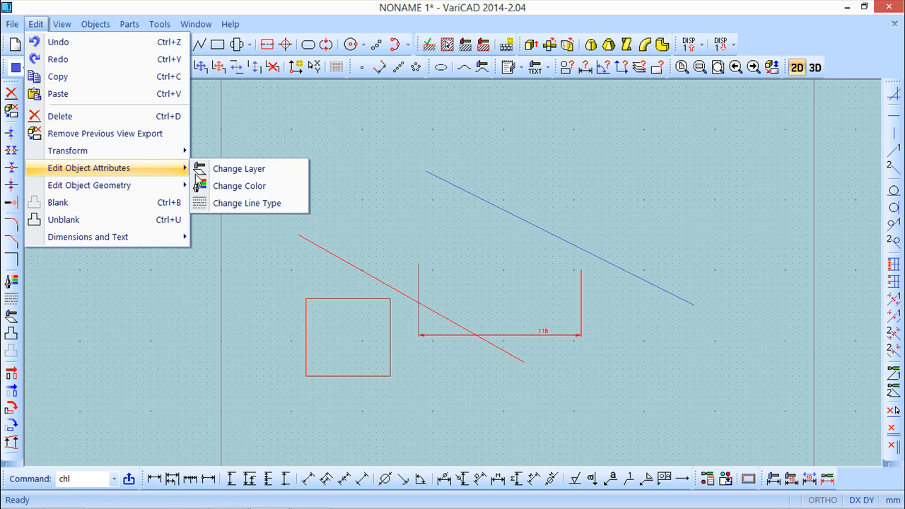
left_click(251, 187)
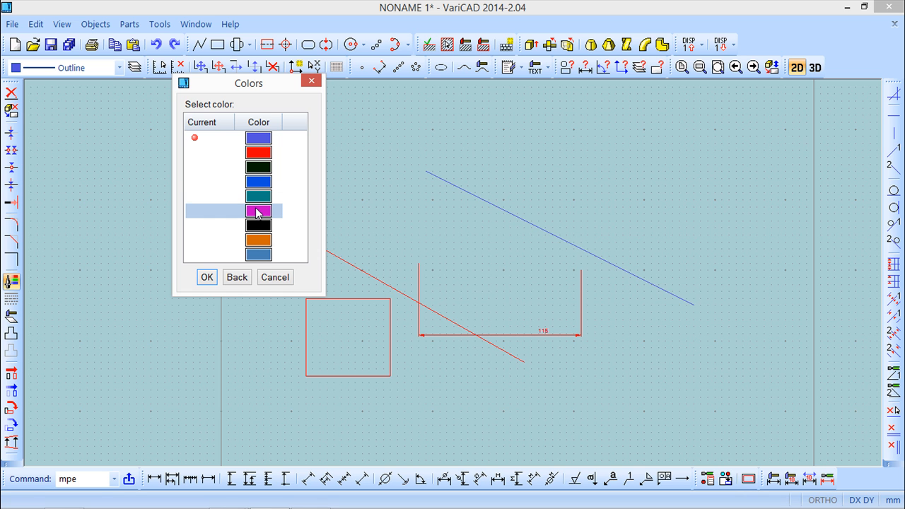
double_click(214, 213)
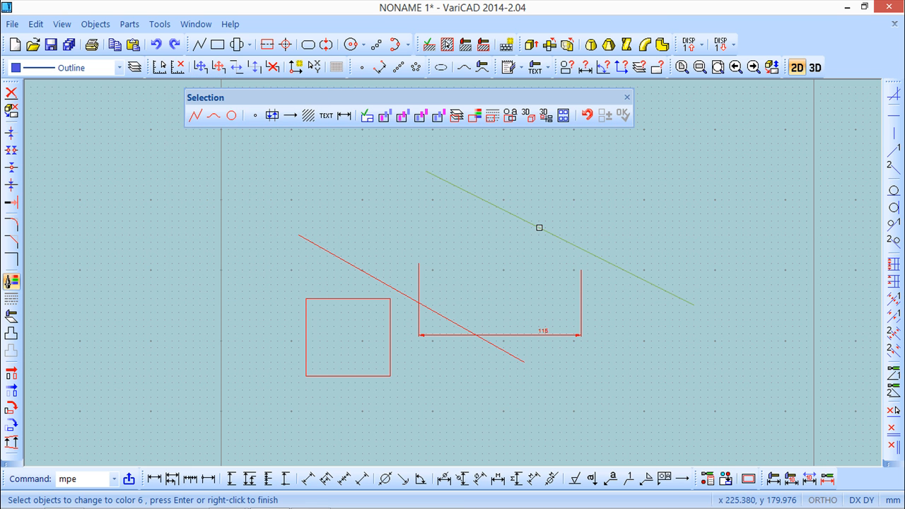
left_click(539, 228)
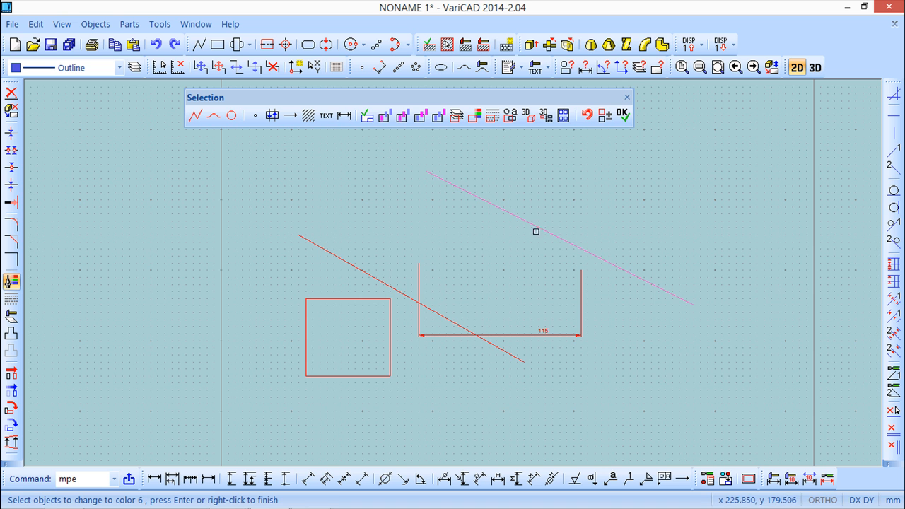
left_click(623, 116)
left_click(626, 97)
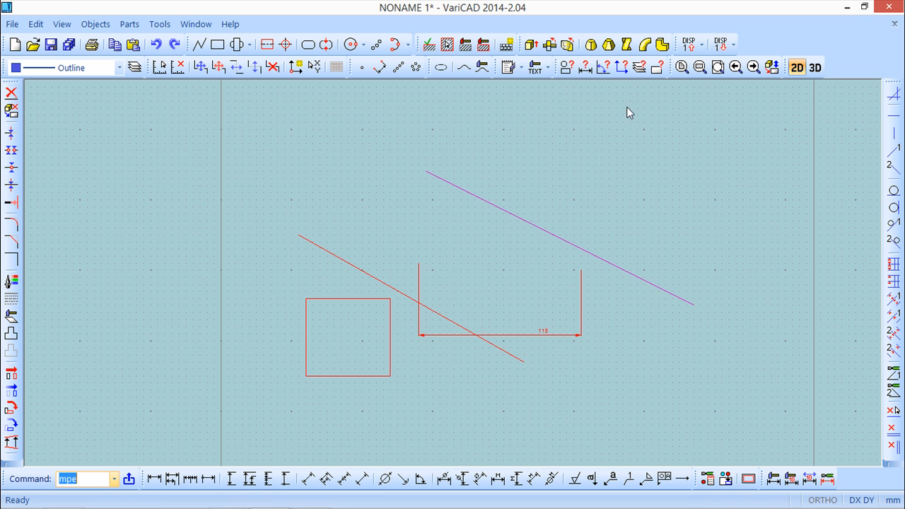
Step: Set only the current drawing color to magenta and draw a gently rising line crossing the long magenta diagonal near its upper end
left_click(17, 71)
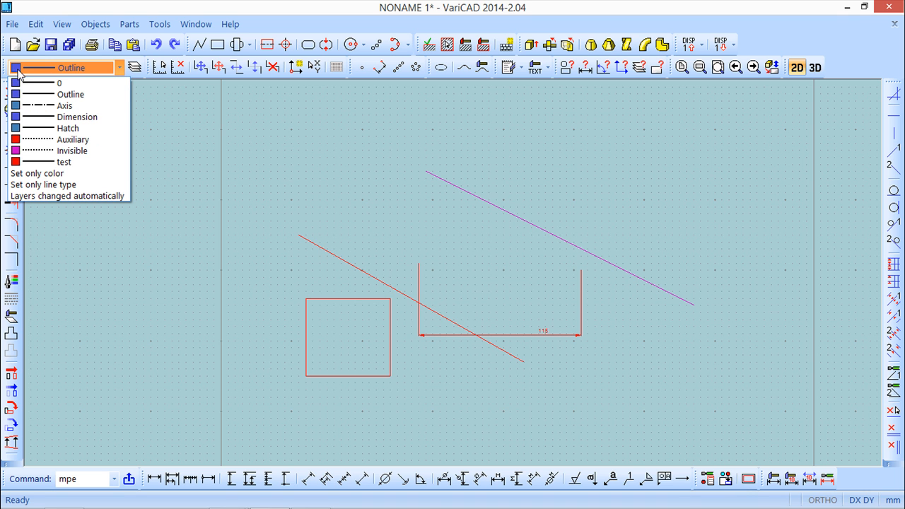
left_click(40, 177)
left_click(218, 208)
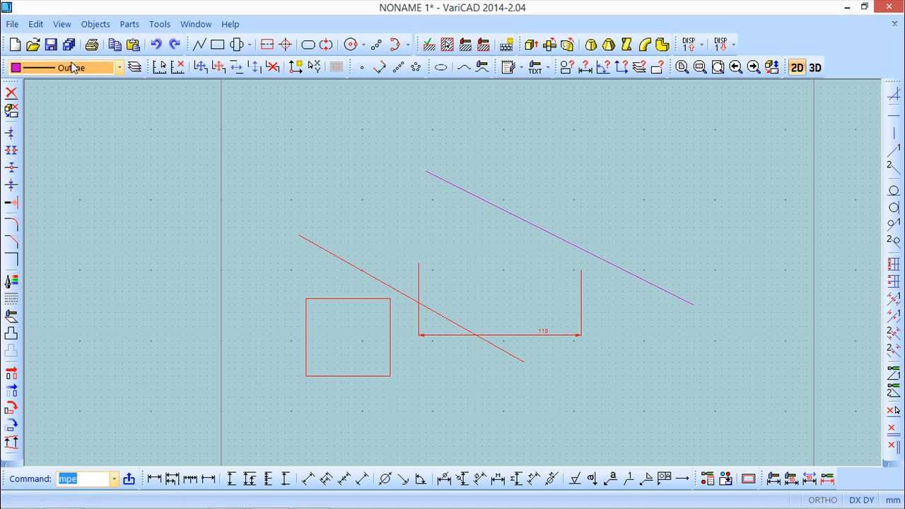
left_click(199, 44)
left_click(334, 207)
left_click(622, 178)
right_click(738, 232)
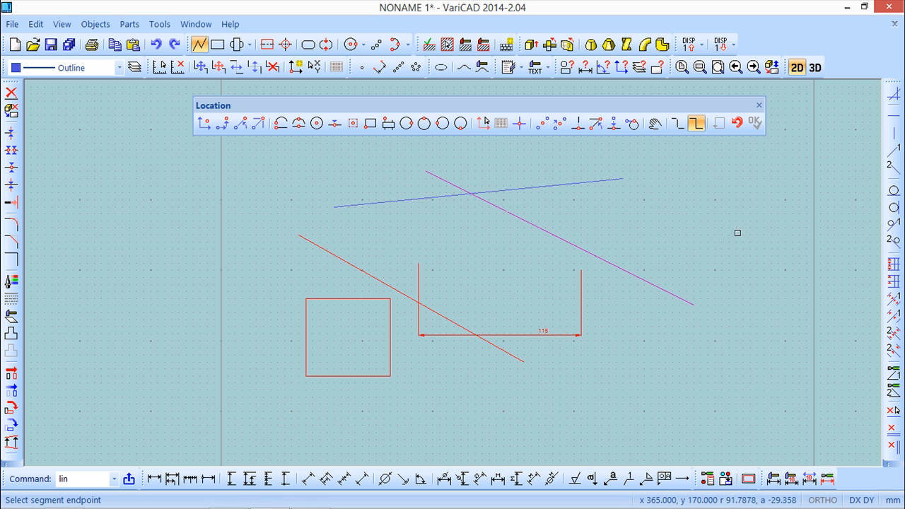
left_click(759, 106)
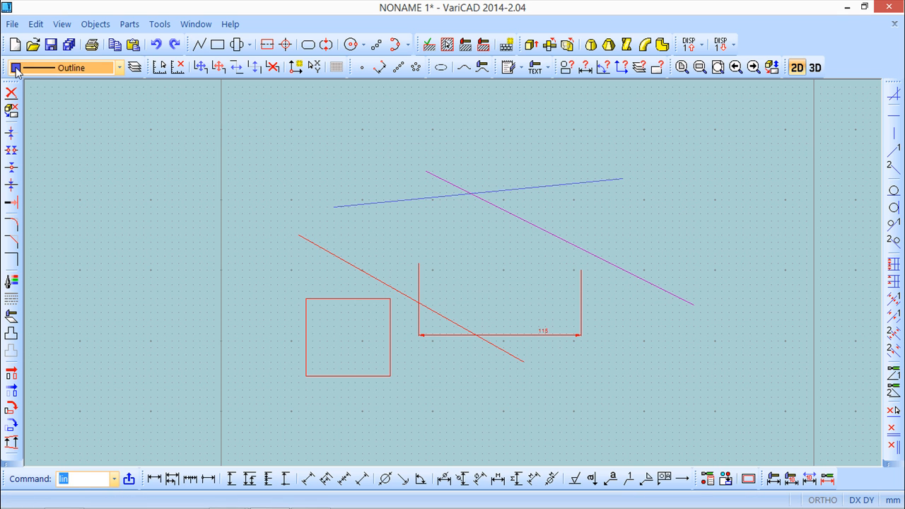
Step: Set the current drawing color to magenta again, keeping Outline as the current layer
left_click(91, 67)
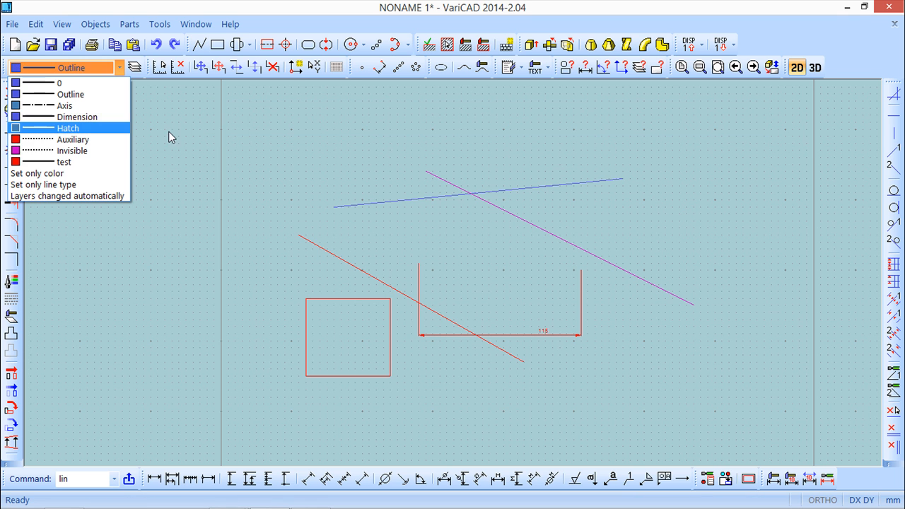
left_click(51, 174)
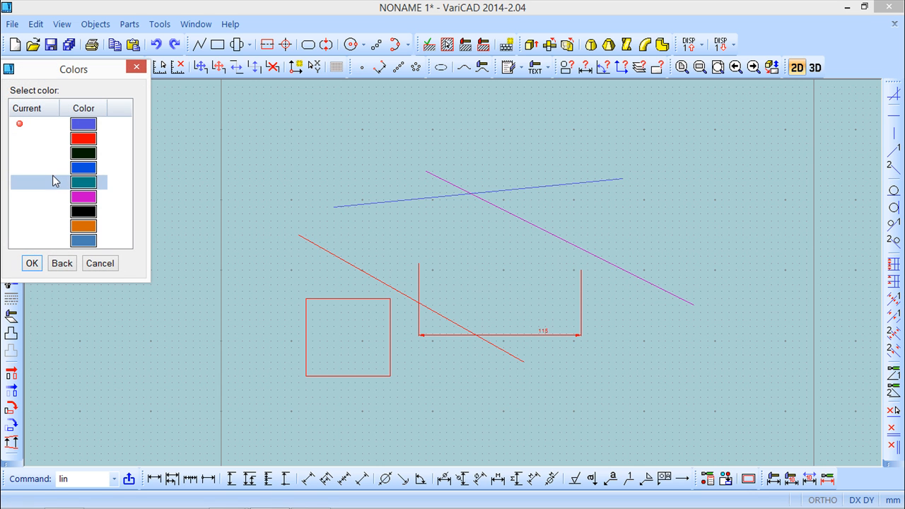
double_click(31, 198)
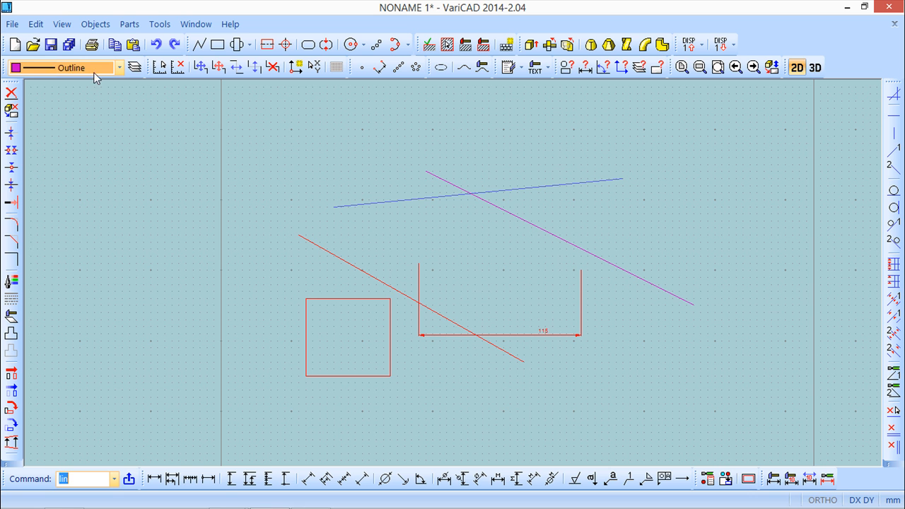
Step: Turn off automatic 2D layer switching in the system settings
left_click(162, 27)
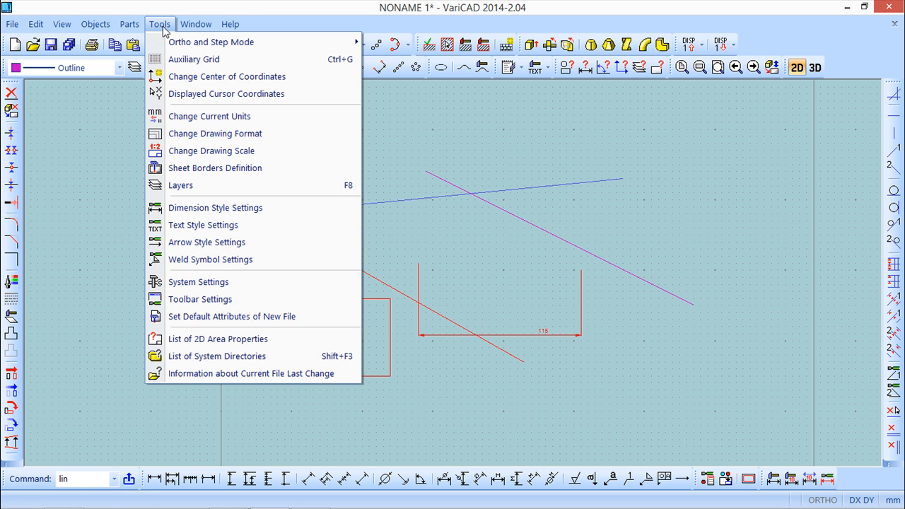
left_click(201, 282)
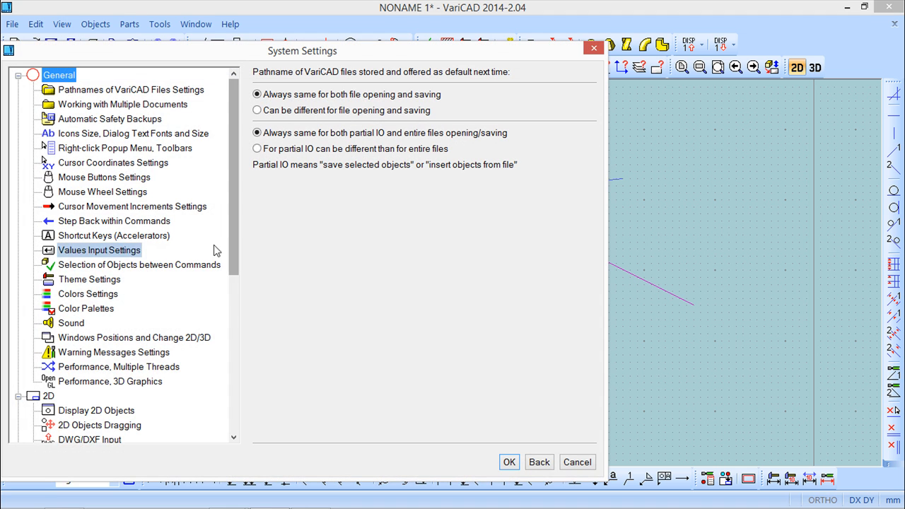
left_click_drag(234, 269, 231, 381)
left_click(77, 323)
left_click(257, 88)
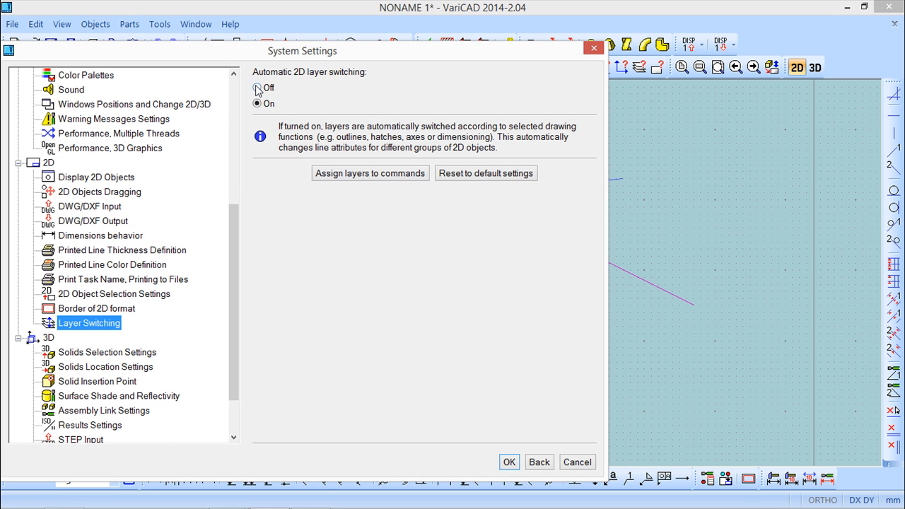
left_click(506, 466)
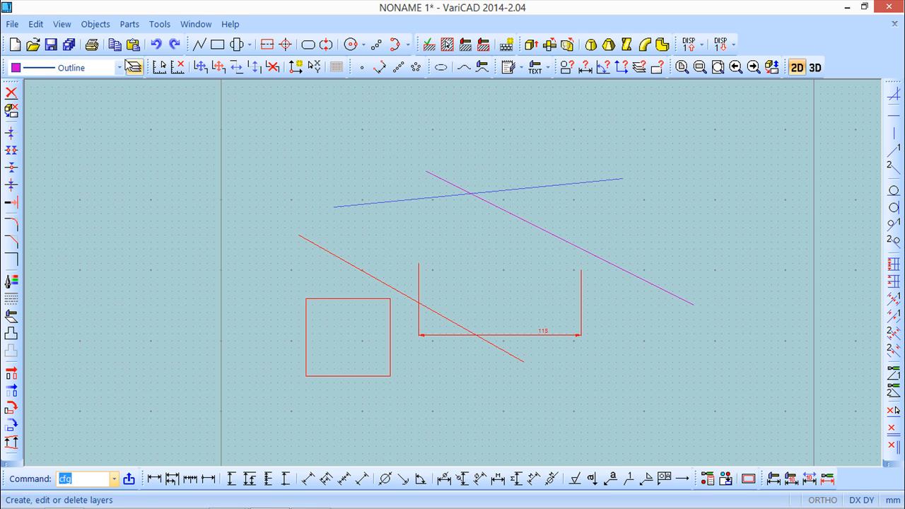
Step: Draw a descending line above the red diagonal, passing by the blue line's lower end
left_click(199, 44)
left_click(285, 186)
left_click(447, 256)
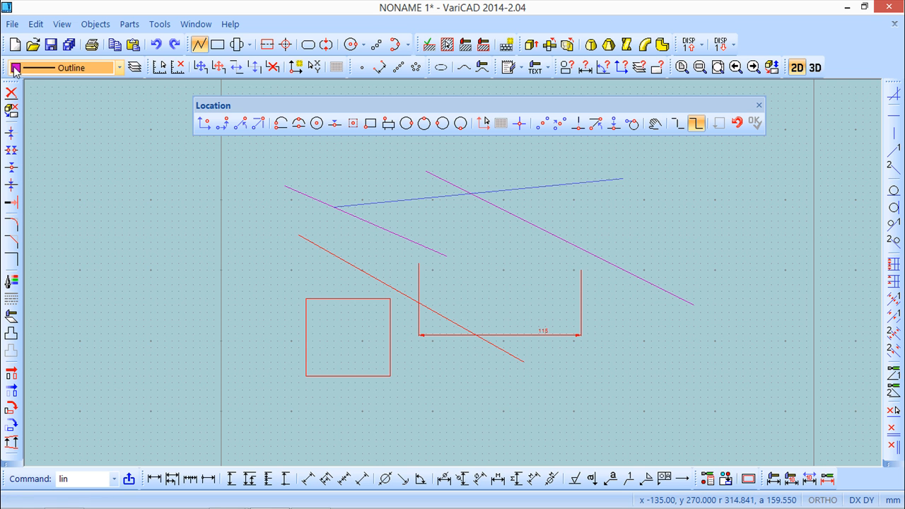
left_click(759, 105)
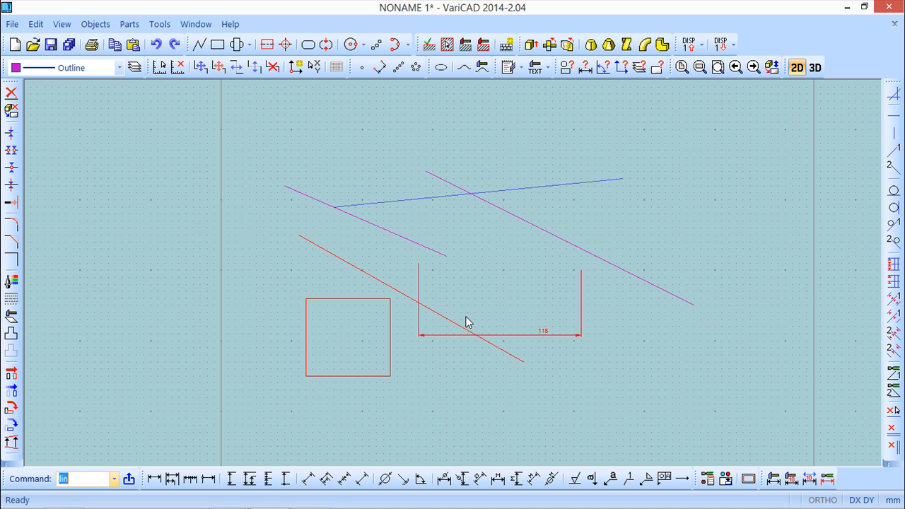
left_click(18, 70)
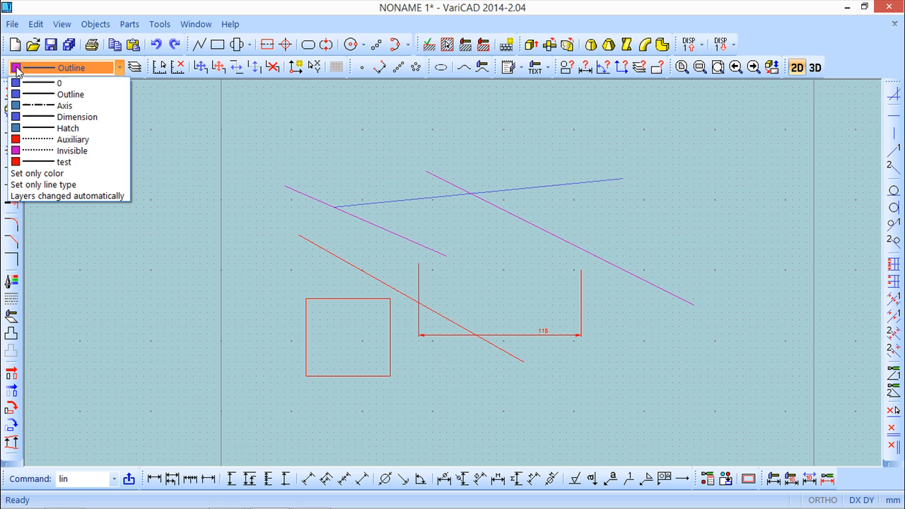
left_click(48, 176)
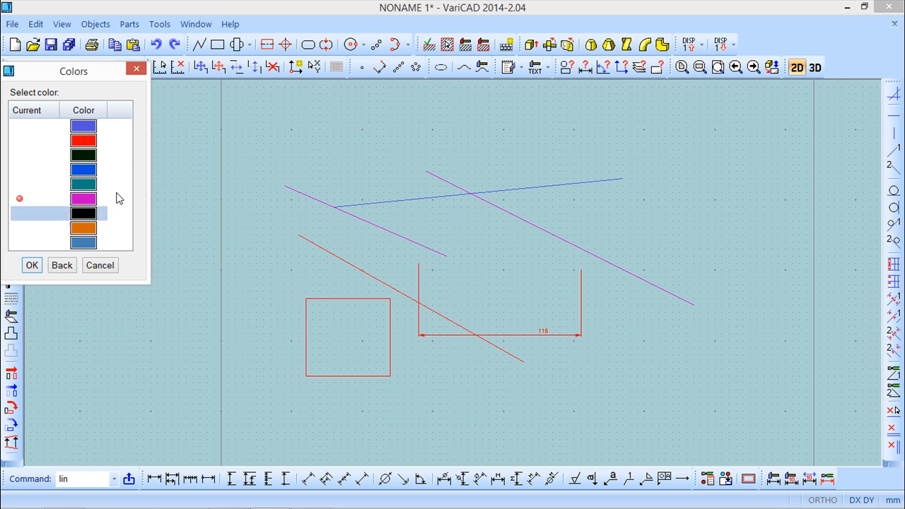
left_click(137, 68)
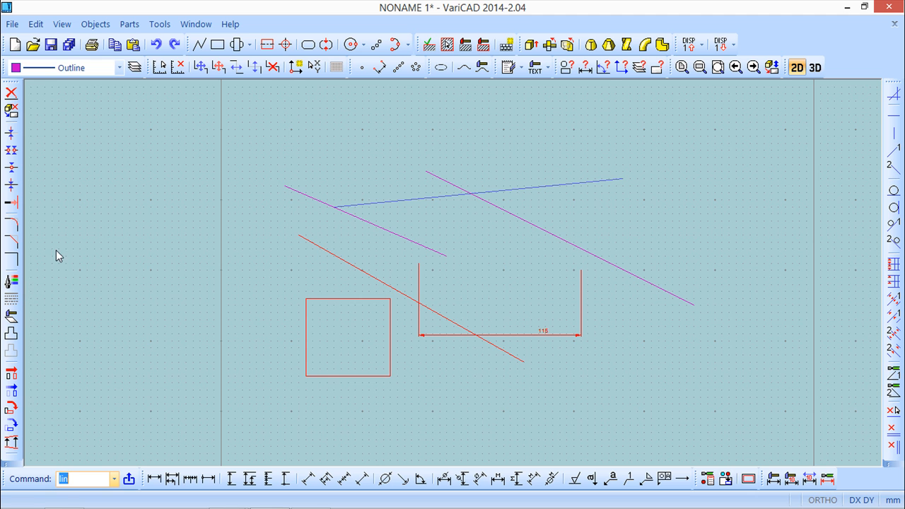
Step: Set only the current line type to the long-dashed pattern and draw a descending line beside the long magenta diagonal's lower half
left_click(40, 73)
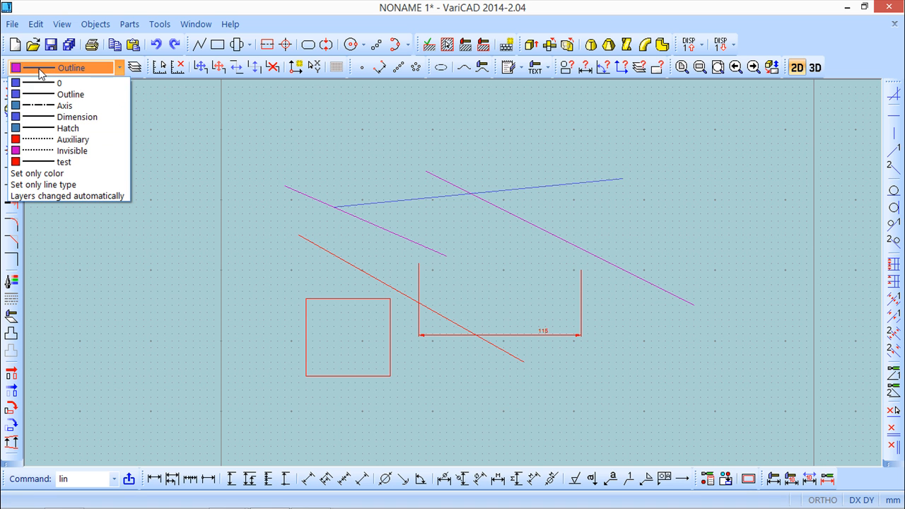
left_click(32, 185)
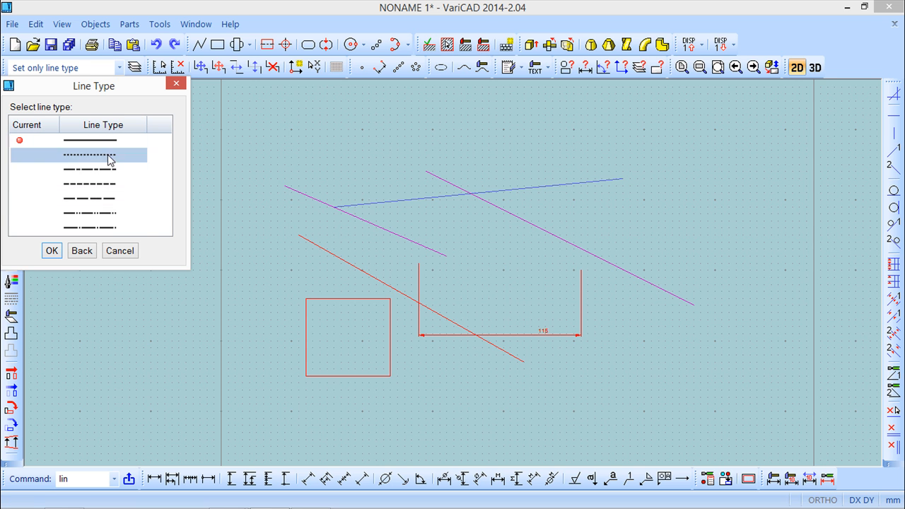
double_click(99, 204)
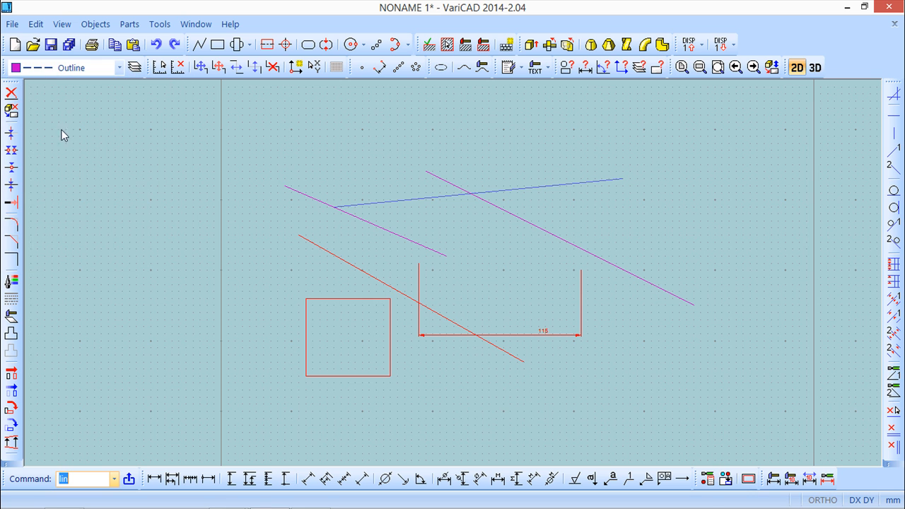
left_click(199, 44)
left_click(639, 207)
left_click(783, 290)
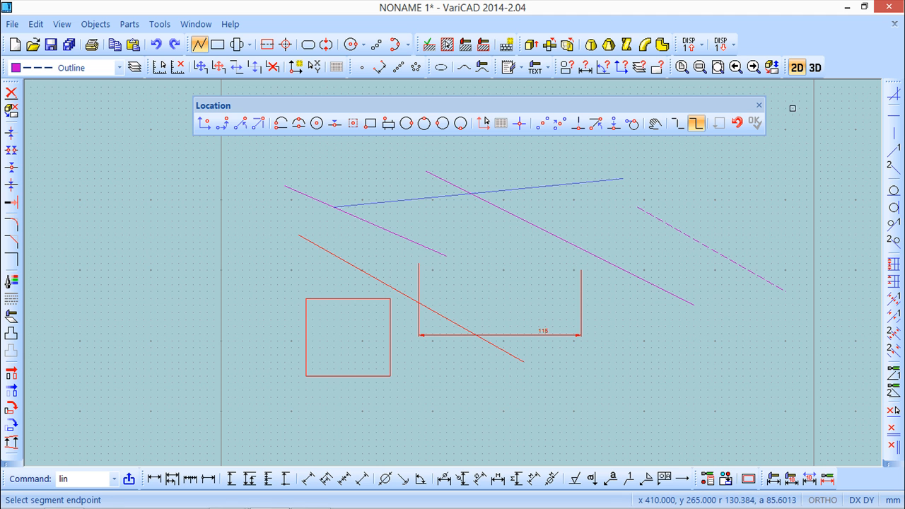
left_click(758, 105)
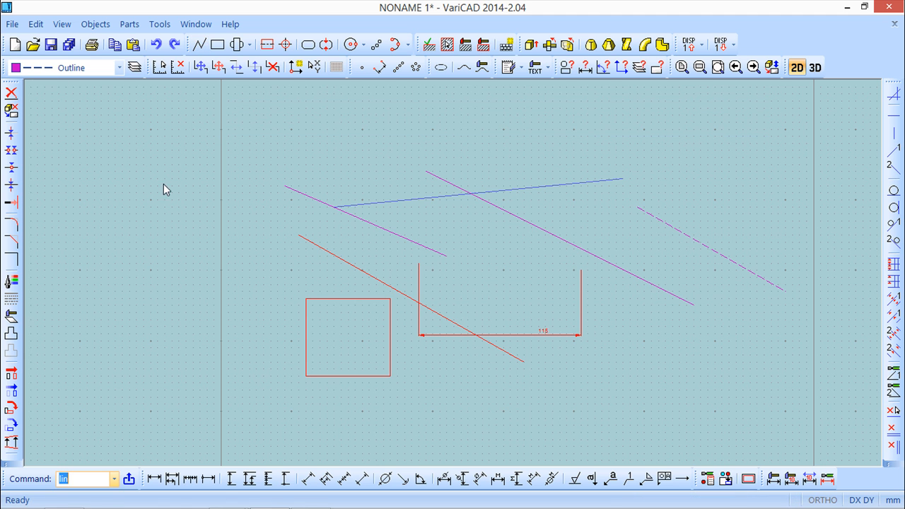
Step: Change the line type of the short dashed magenta line beside the long magenta diagonal to line type 1, solid
left_click(10, 302)
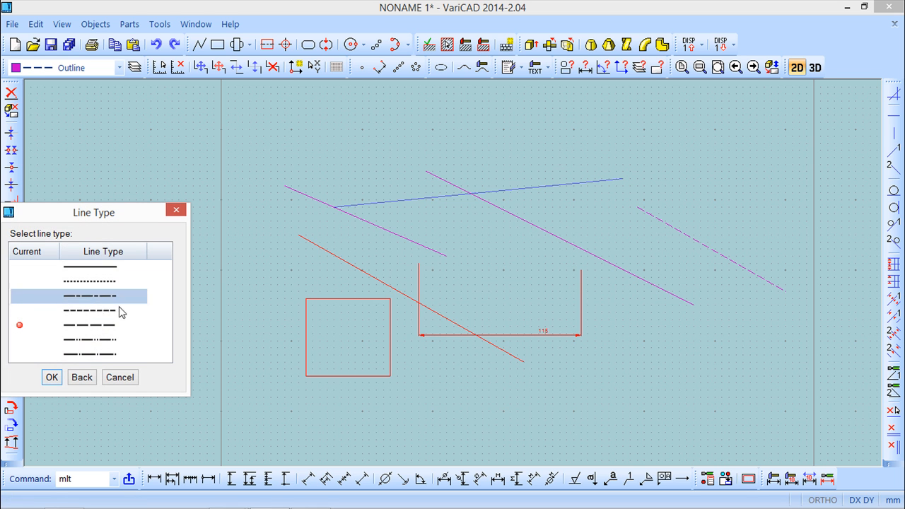
left_click(117, 312)
left_click(98, 269)
double_click(97, 269)
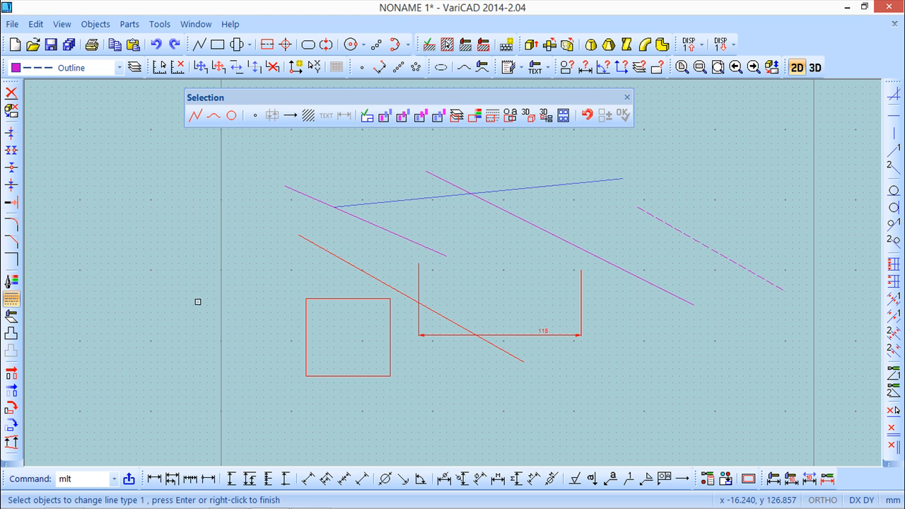
left_click(534, 227)
left_click(673, 228)
left_click(627, 98)
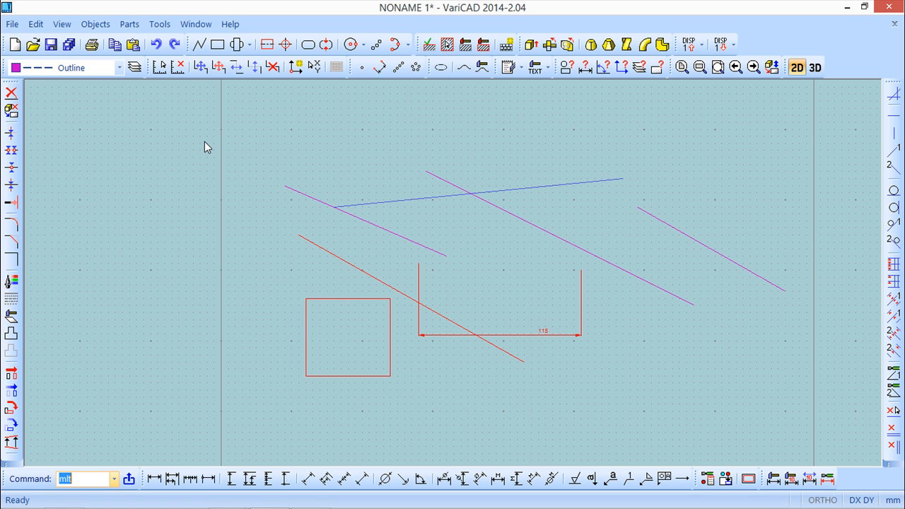
Step: Blank the short magenta line that passes through the lower end of the blue line
left_click(35, 25)
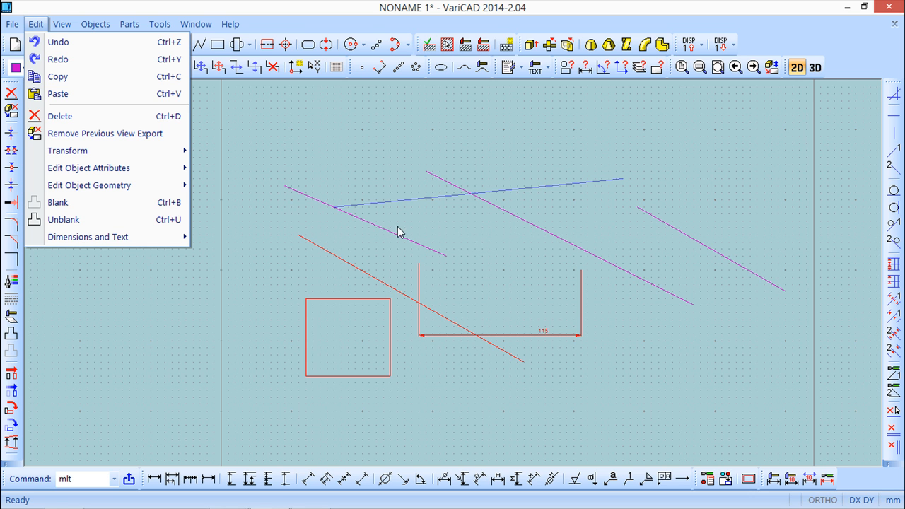
left_click(67, 203)
left_click(383, 228)
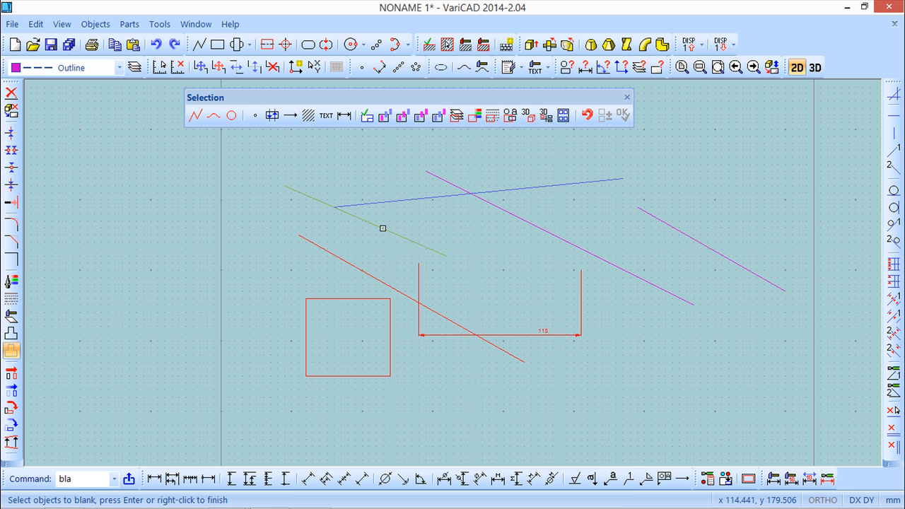
left_click(382, 227)
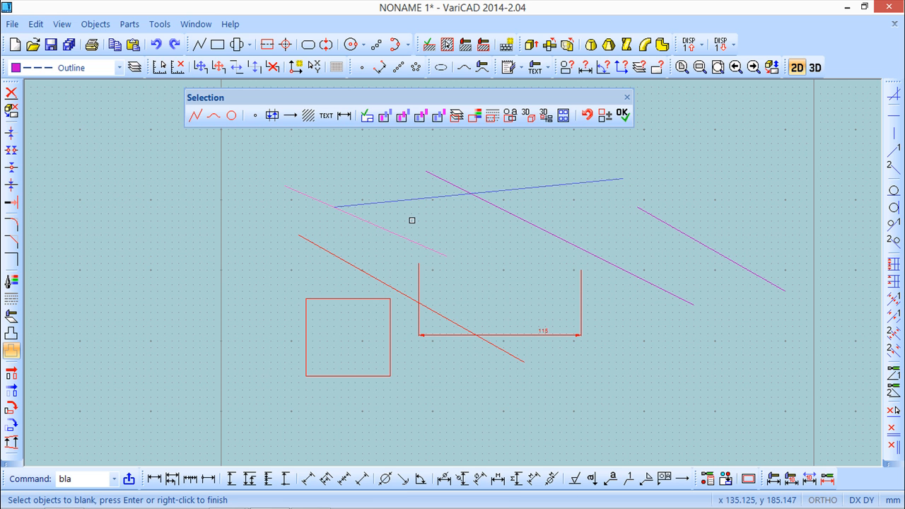
right_click(412, 220)
left_click(626, 97)
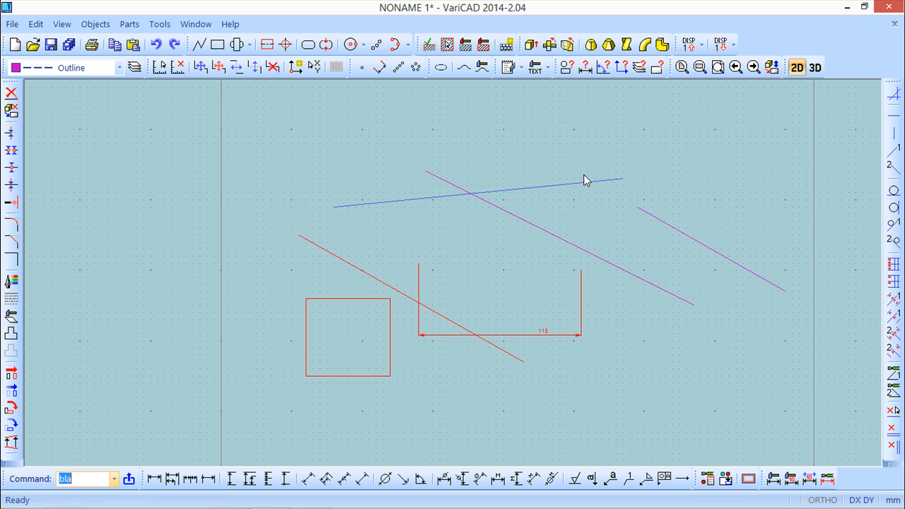
Step: Unblank selected objects in the entire drawing
left_click(536, 229)
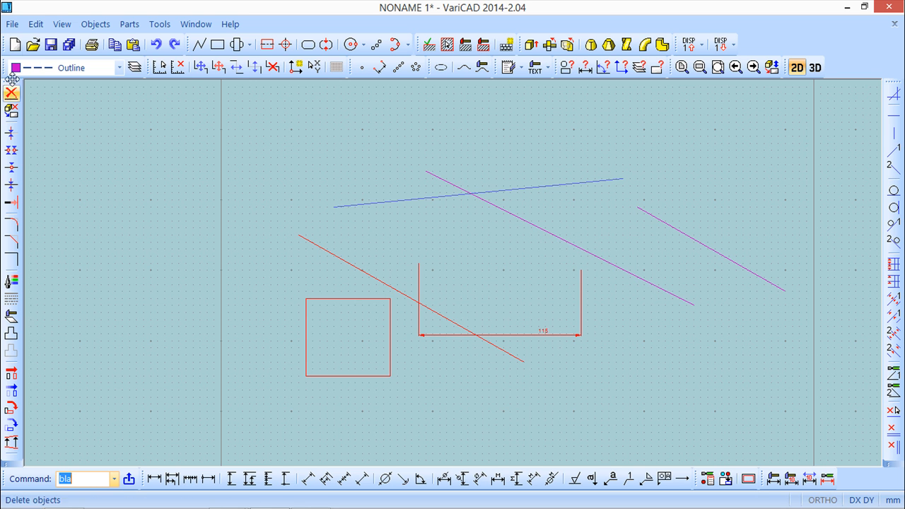
left_click(36, 25)
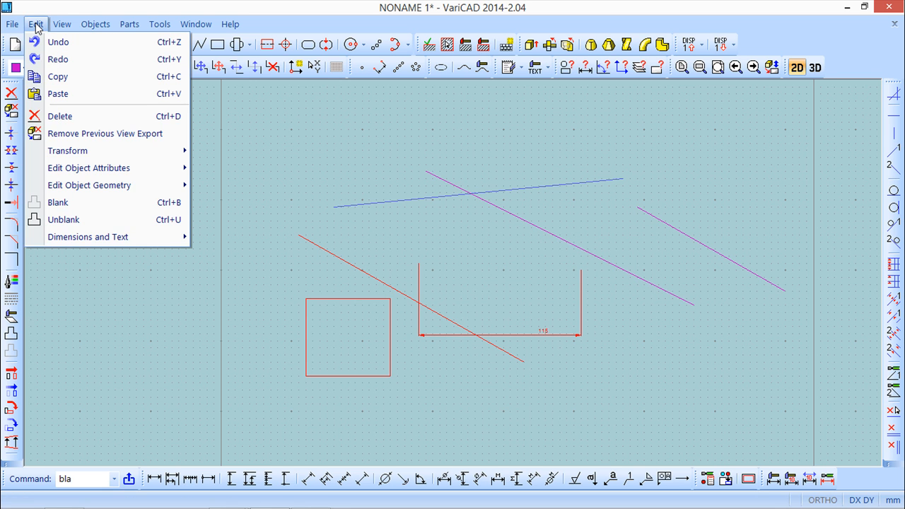
left_click(63, 221)
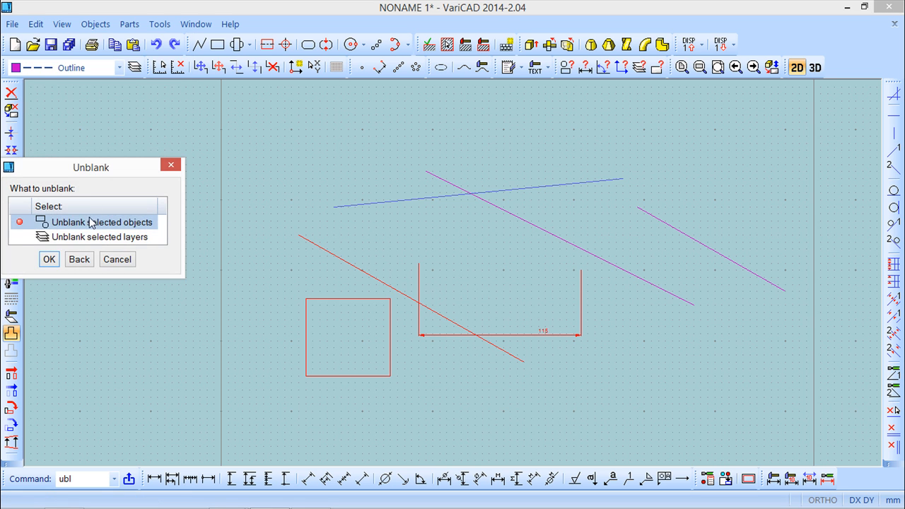
left_click_drag(93, 170, 191, 113)
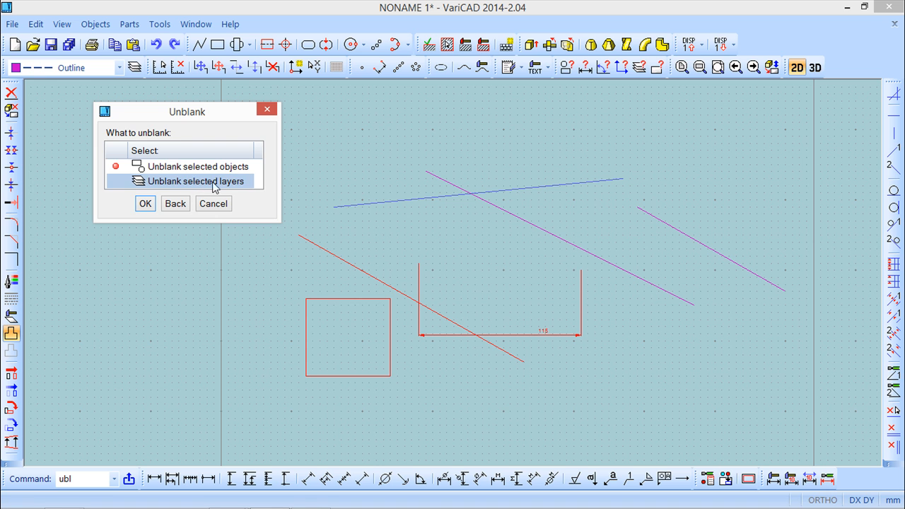
left_click(146, 206)
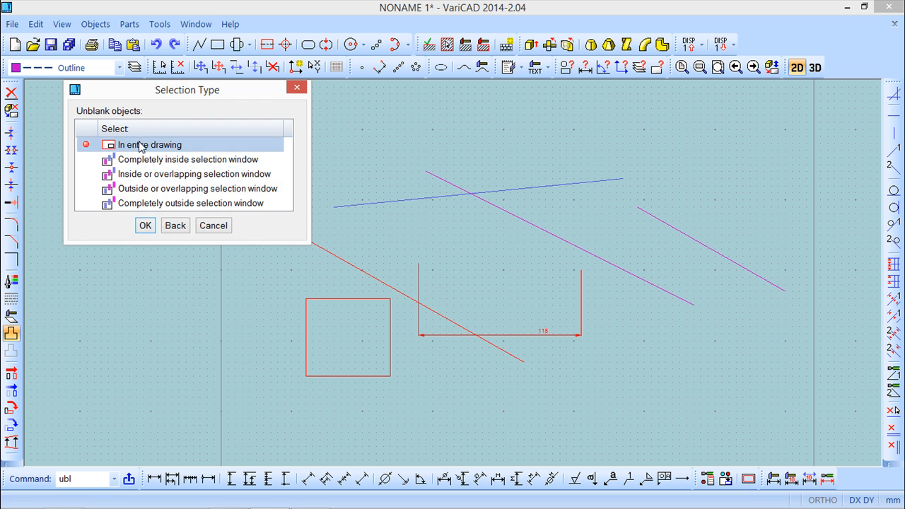
left_click(145, 227)
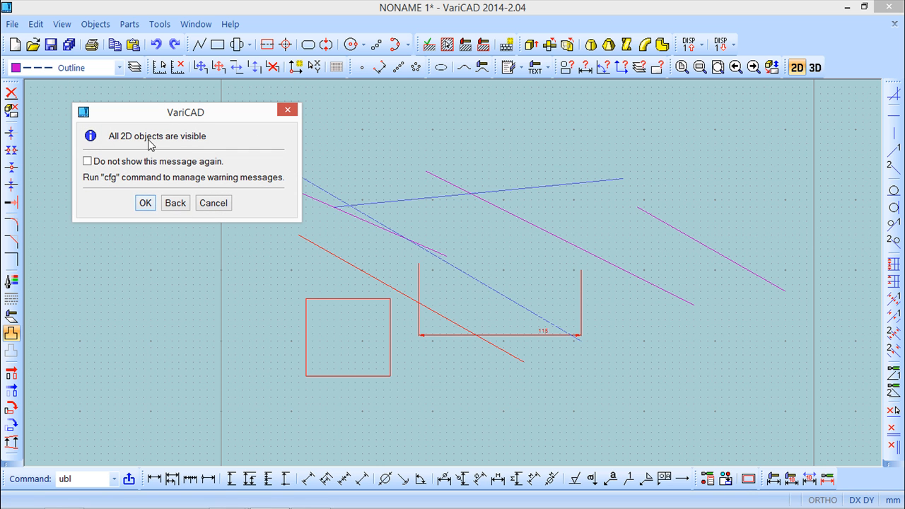
left_click(147, 204)
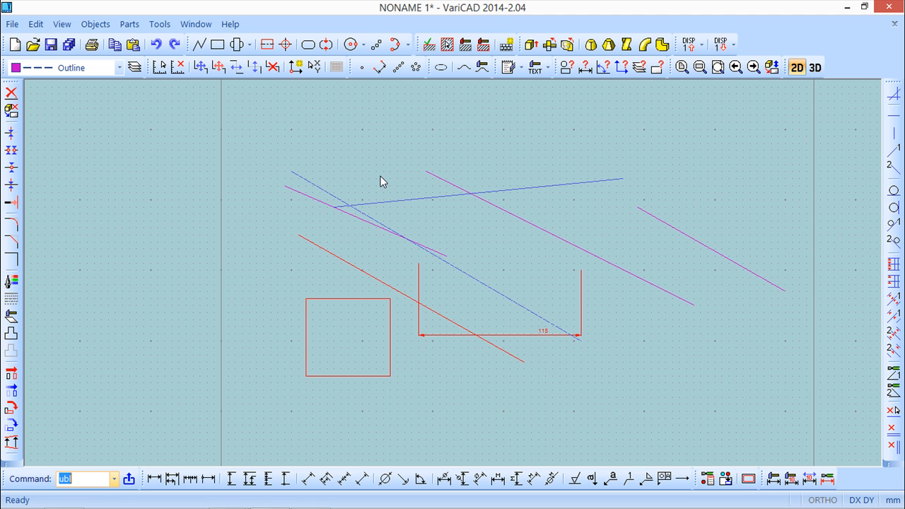
left_click(337, 198)
Step: Add the red square, the red diagonal line and the horizontal dimension to work set 1
left_click(95, 25)
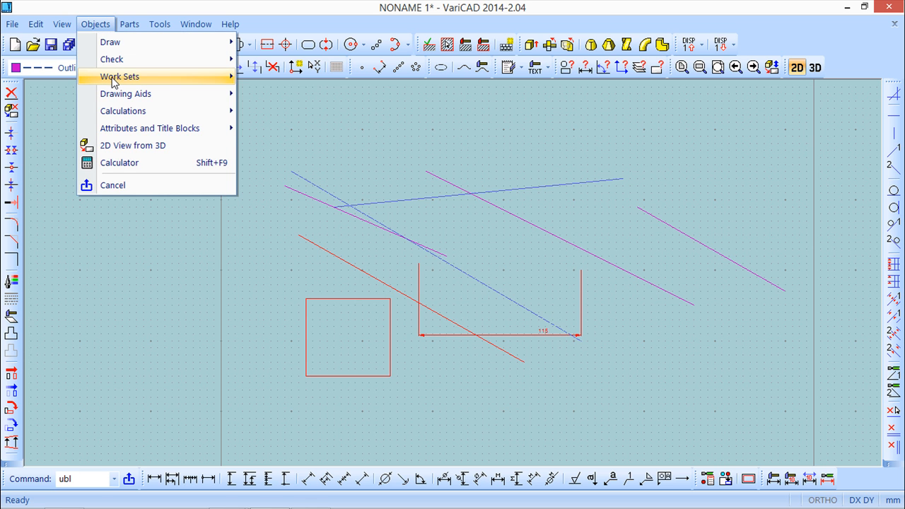
mouse_move(111, 79)
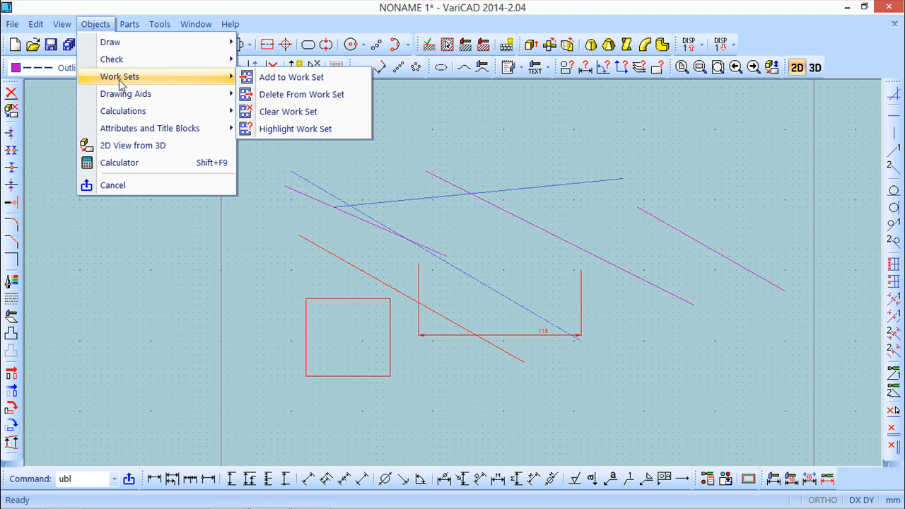
left_click(307, 80)
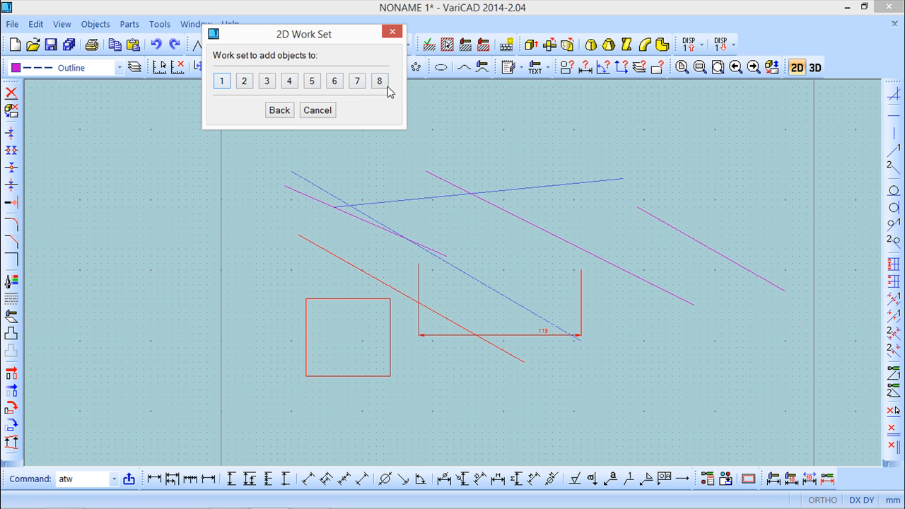
left_click(222, 82)
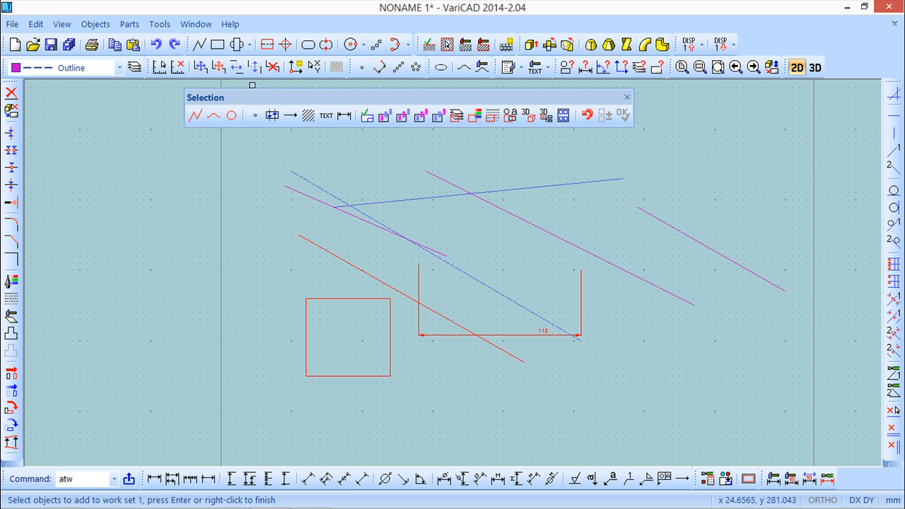
left_click(348, 298)
left_click(364, 270)
left_click(425, 334)
right_click(446, 423)
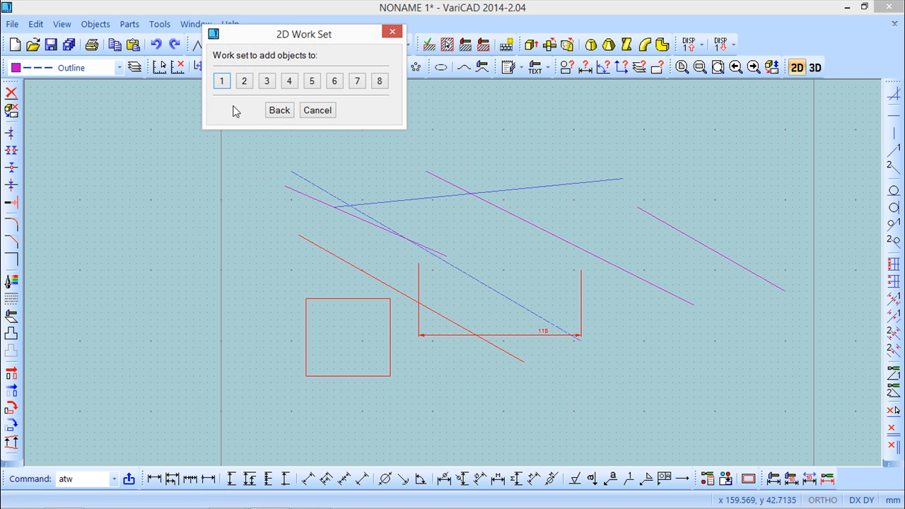
left_click(318, 110)
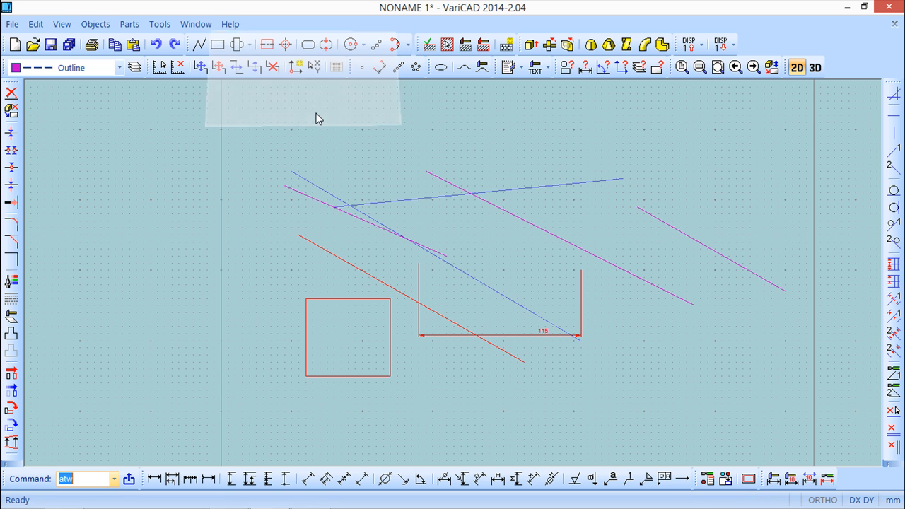
Step: Highlight the objects of work set 1 to check which ones belong to it
left_click(95, 24)
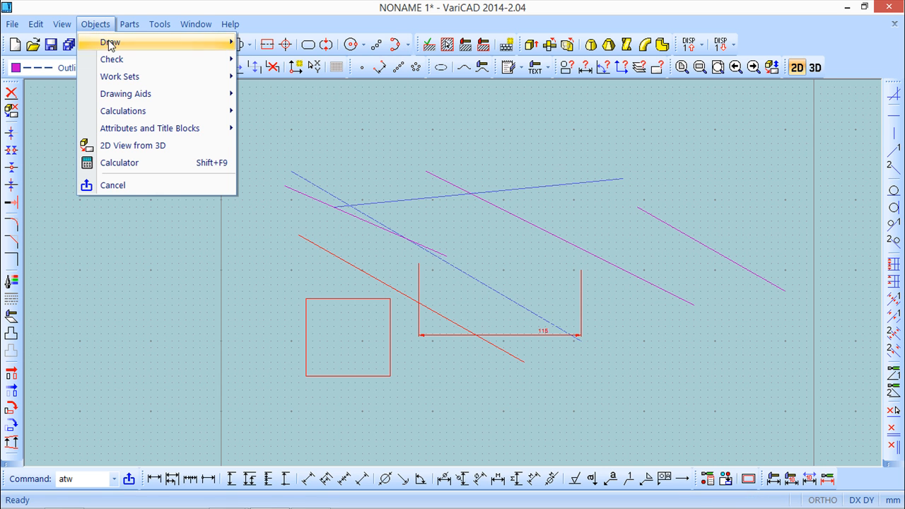
mouse_move(128, 82)
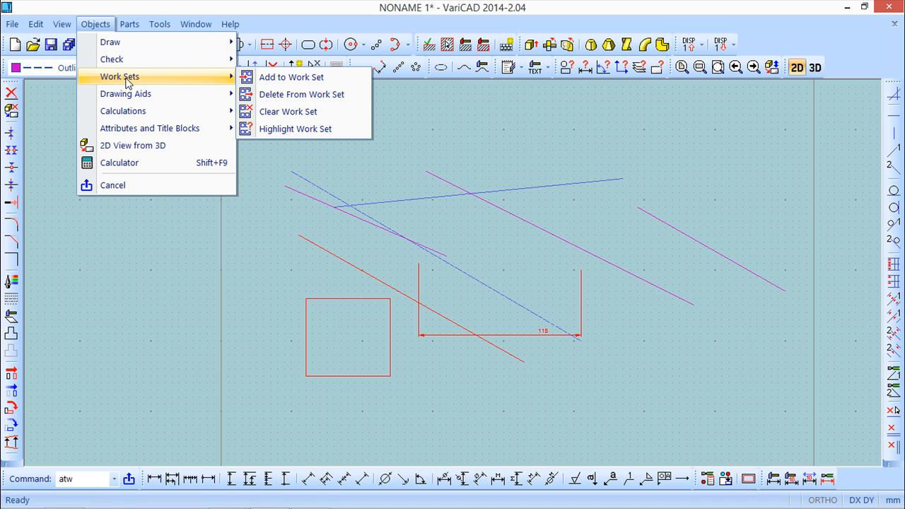
left_click(303, 134)
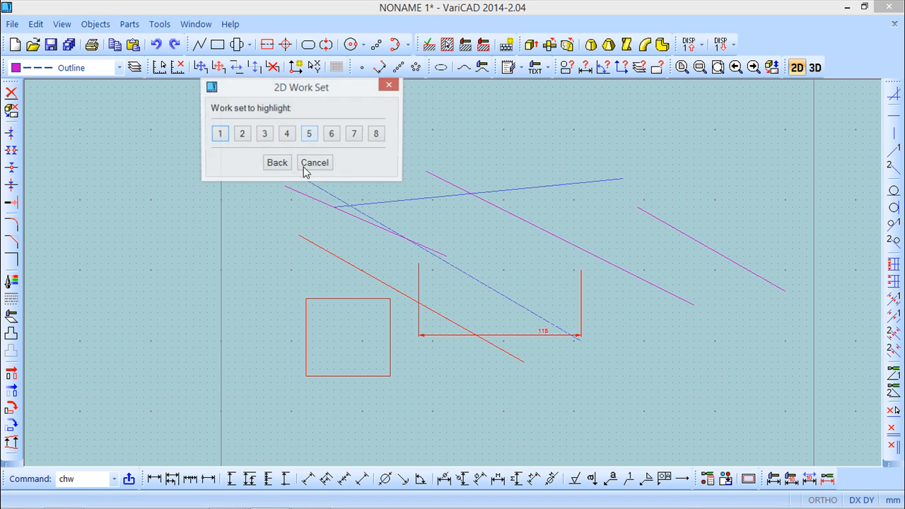
left_click(218, 138)
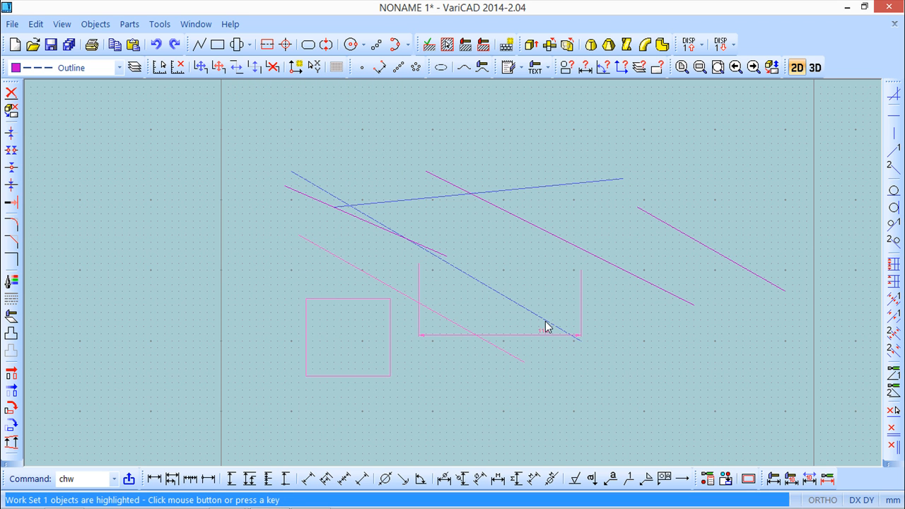
left_click(497, 333)
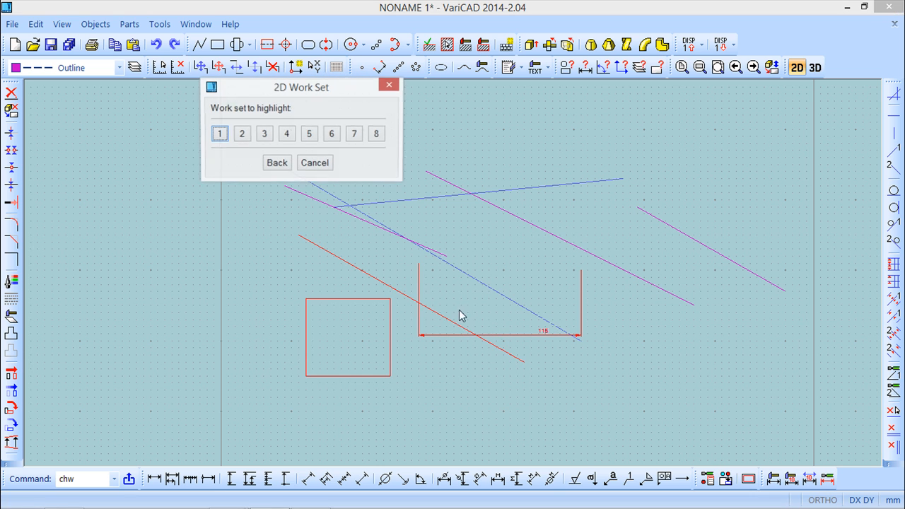
left_click(316, 164)
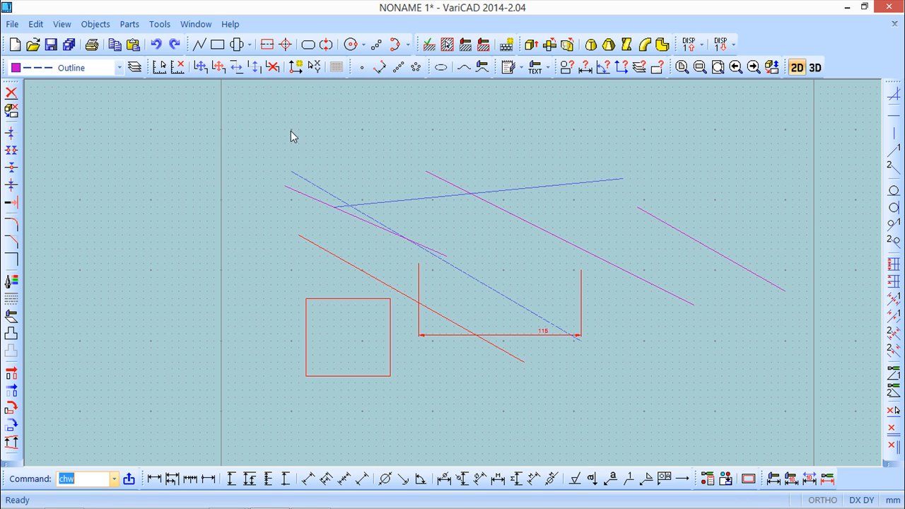
Step: Add the horizontal dimension, the long blue dashed diagonal and the short magenta line crossing it to work set 2
left_click(95, 24)
mouse_move(118, 79)
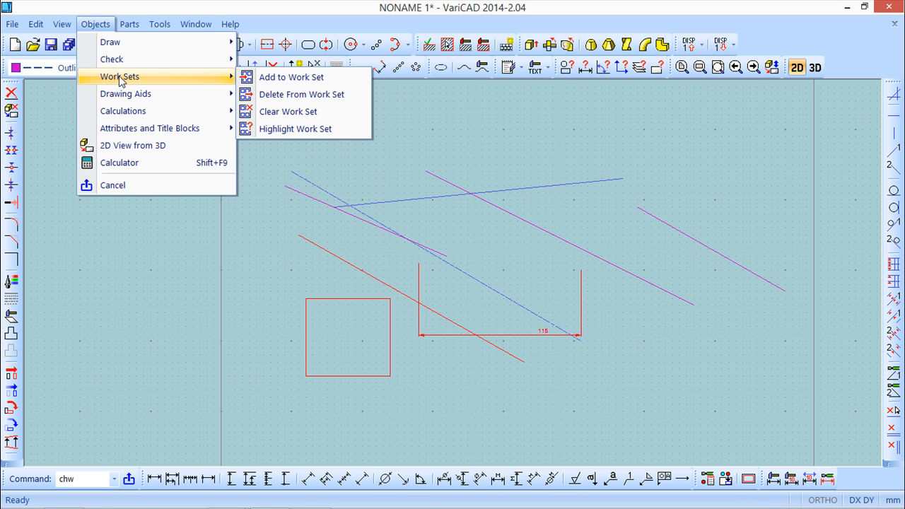
left_click(297, 78)
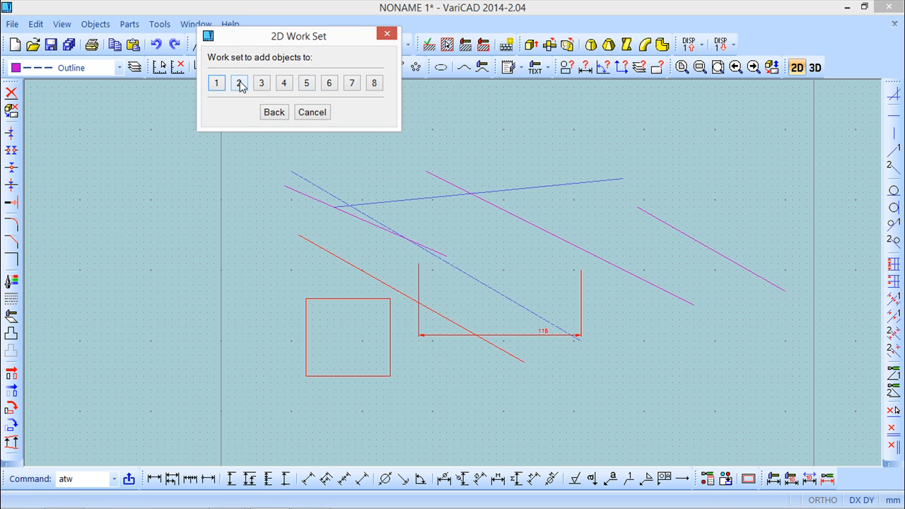
left_click(239, 83)
left_click(509, 335)
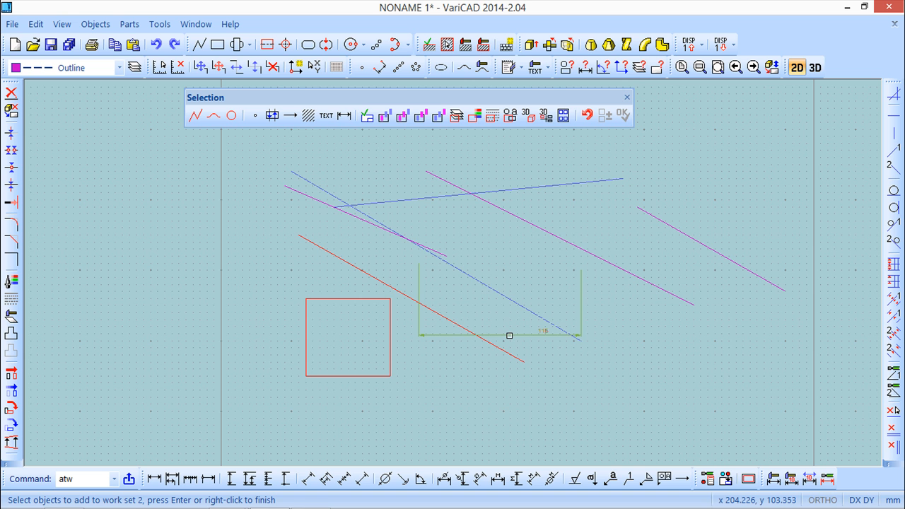
left_click(509, 336)
left_click(507, 299)
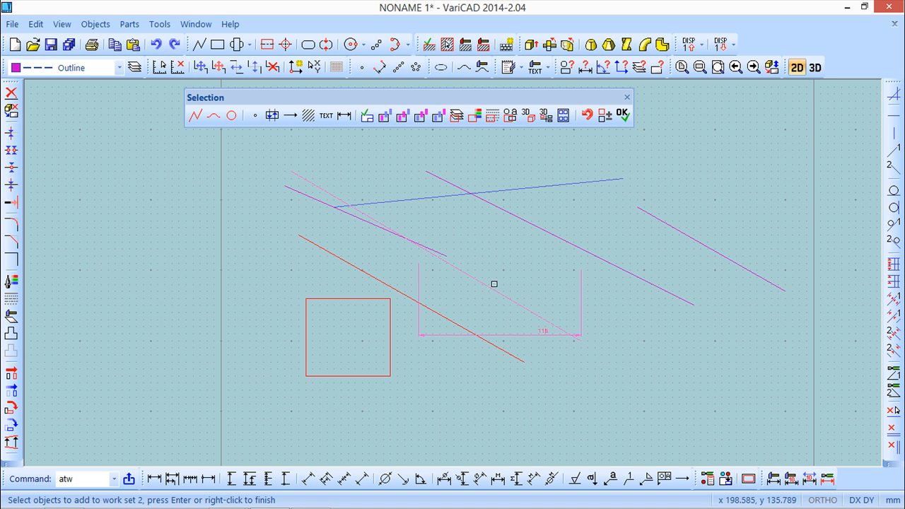
left_click(622, 114)
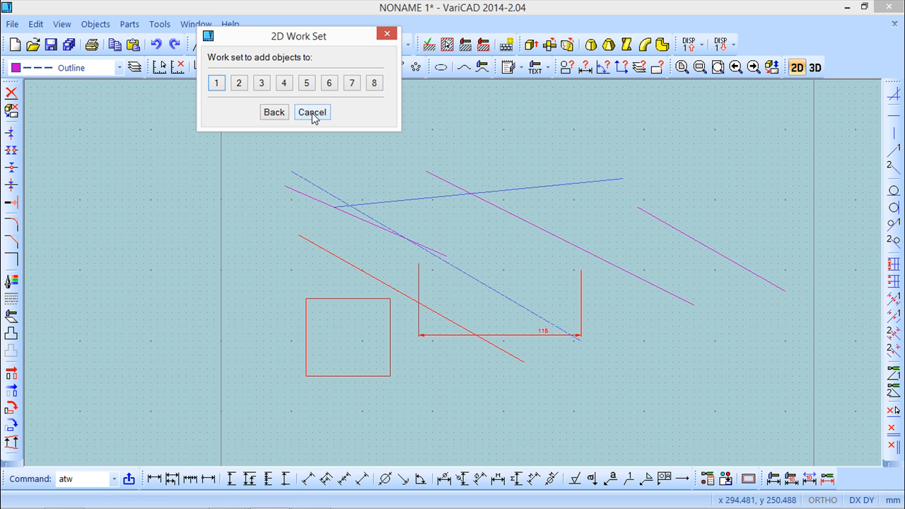
left_click(387, 34)
Step: Remove the short magenta line that crosses the blue dashed diagonal from work set 2
left_click(94, 26)
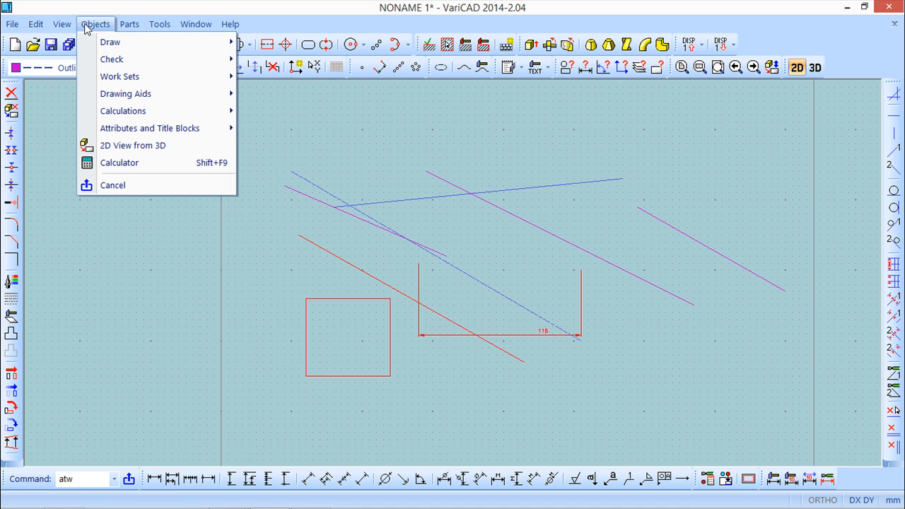
mouse_move(107, 81)
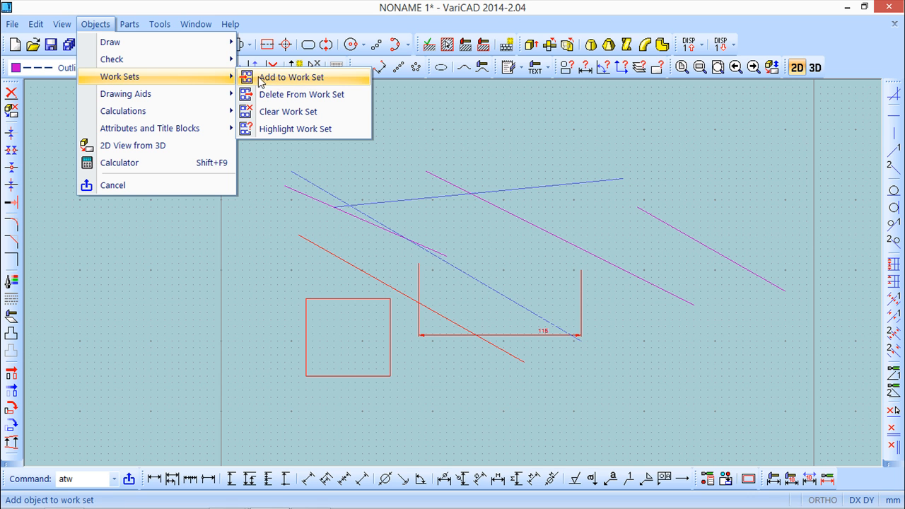
left_click(292, 99)
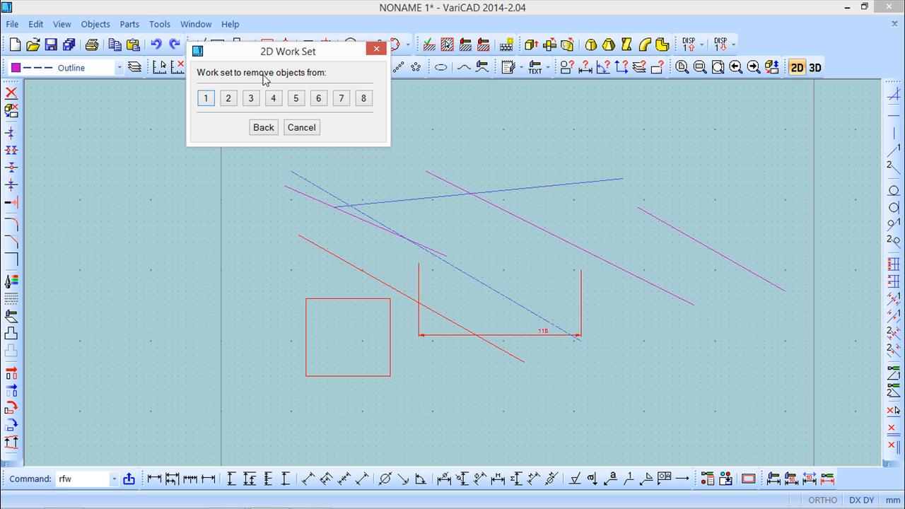
left_click(228, 99)
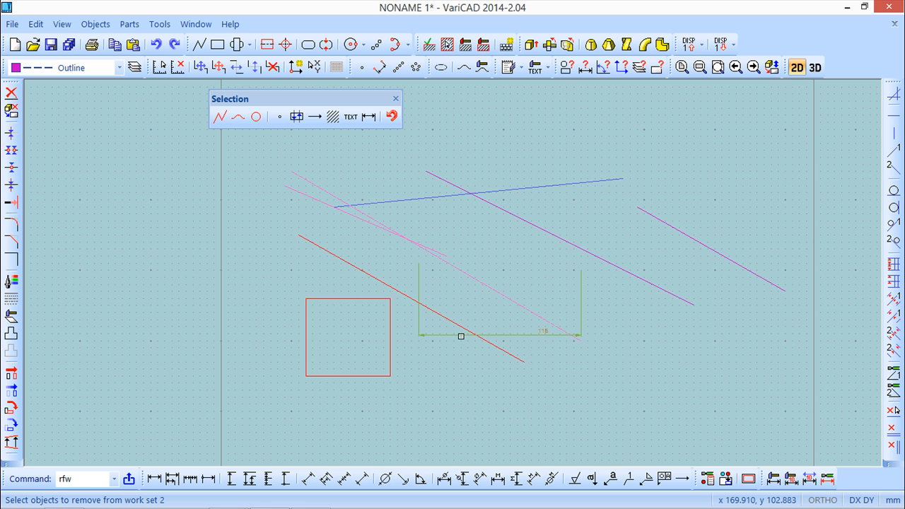
left_click(434, 250)
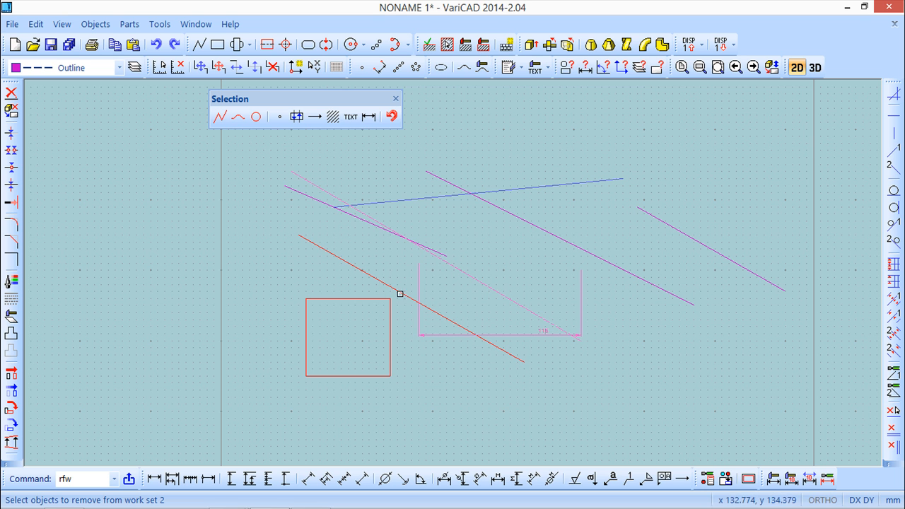
left_click(396, 99)
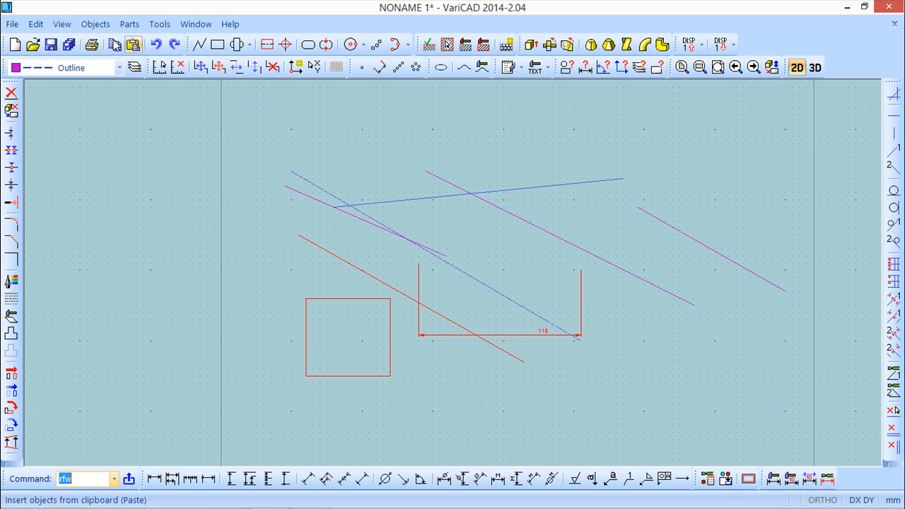
Step: Clear all objects from work set 2
left_click(96, 24)
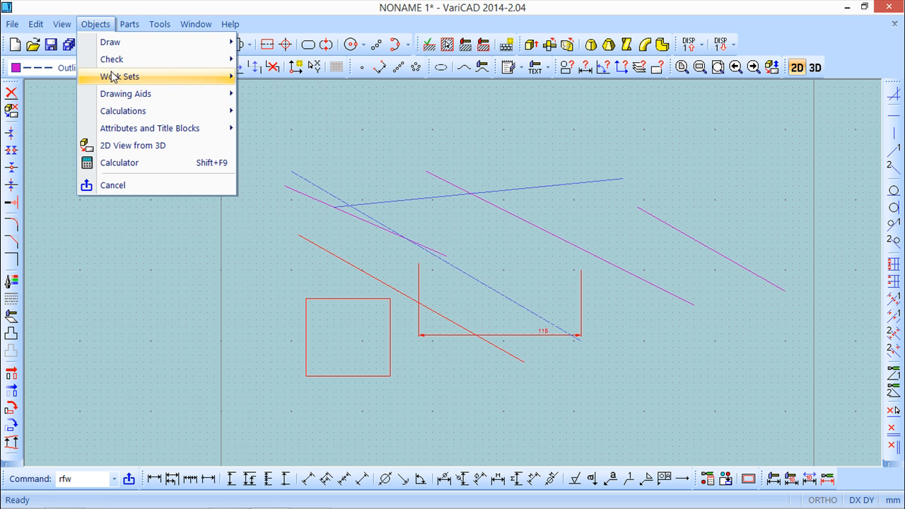
mouse_move(115, 77)
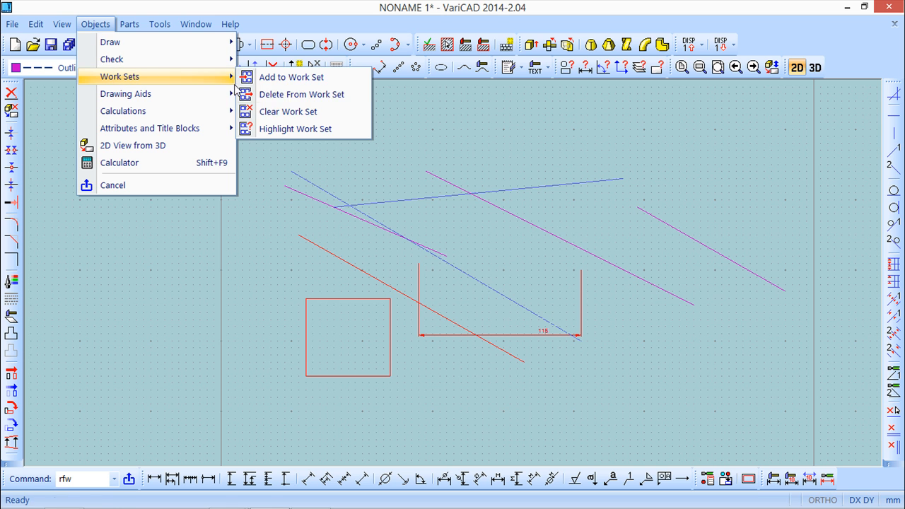
left_click(282, 115)
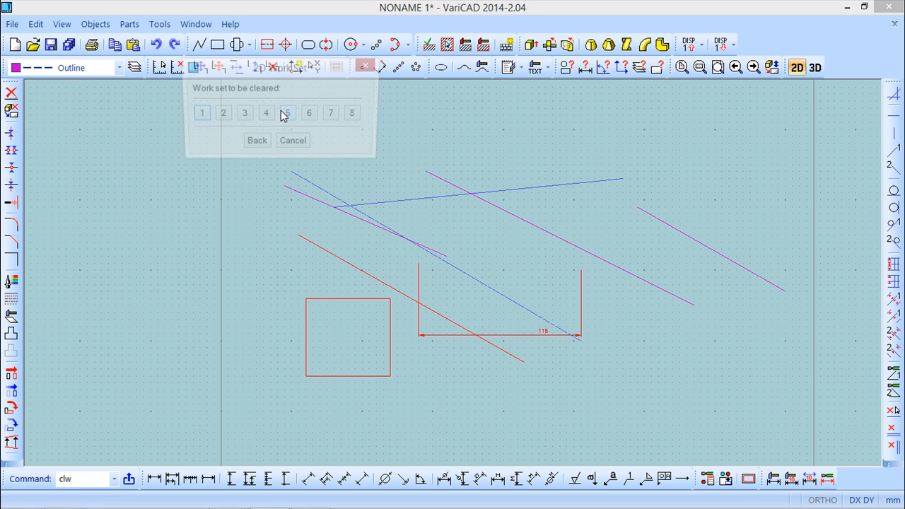
left_click(220, 115)
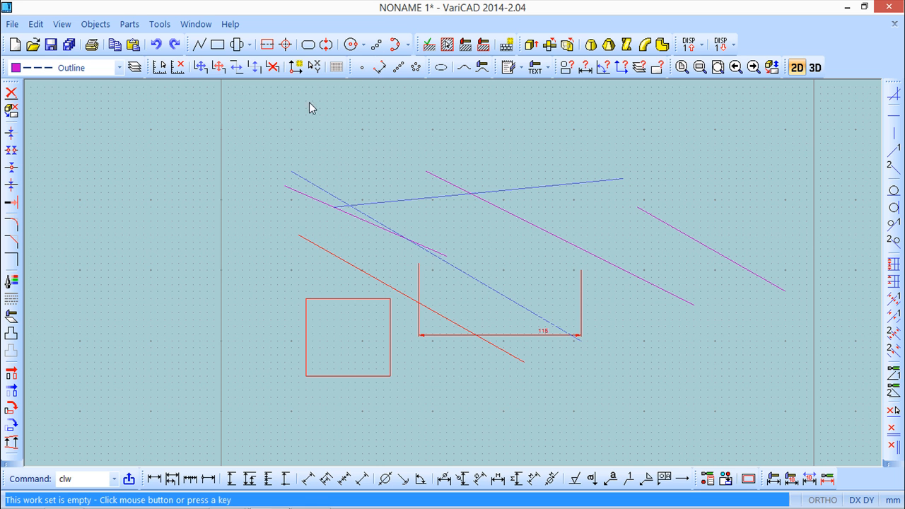
left_click(452, 441)
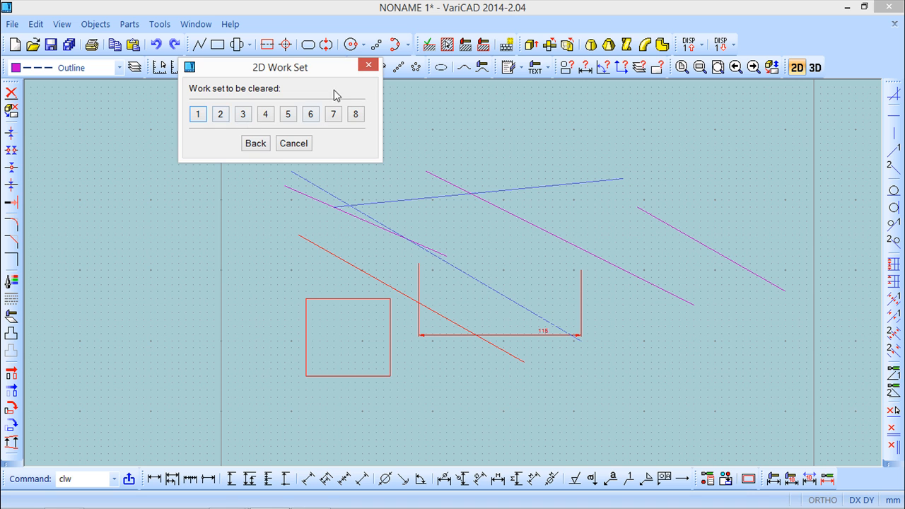
left_click(367, 67)
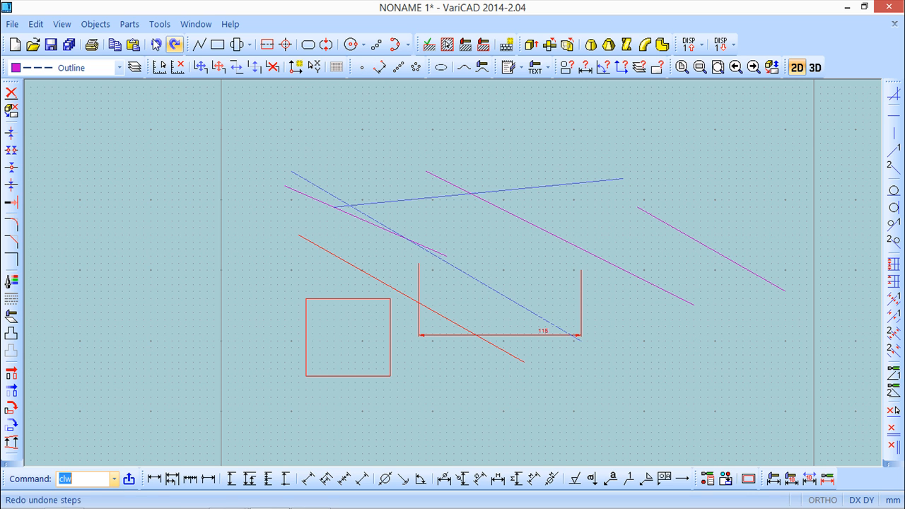
Step: Highlight the objects of work set 1 to check its contents
left_click(95, 24)
mouse_move(131, 87)
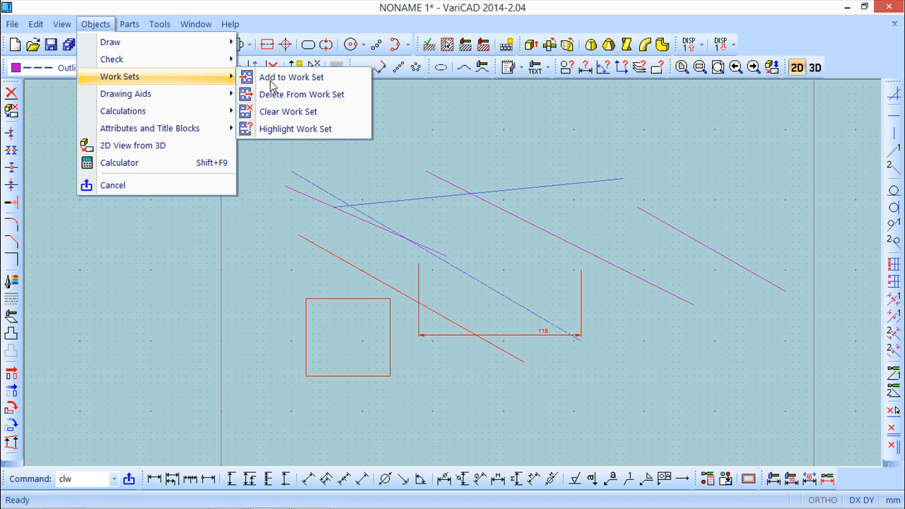
left_click(300, 131)
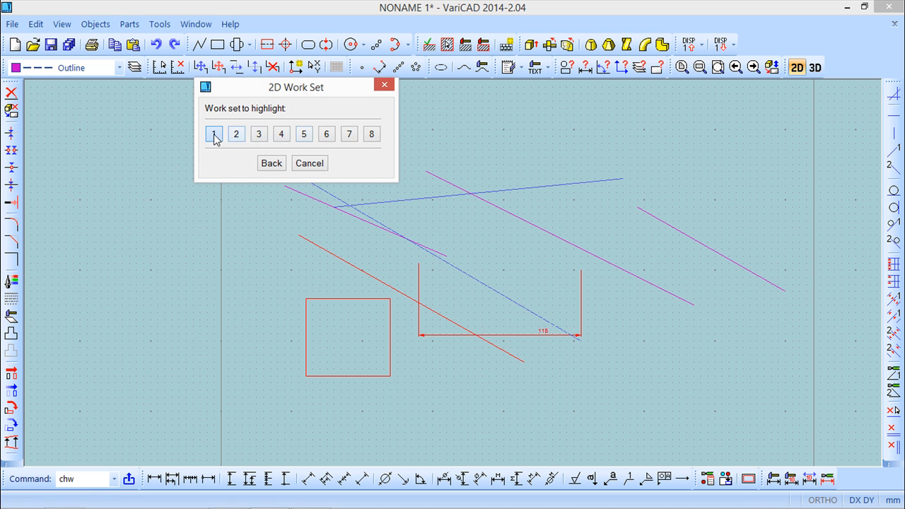
left_click(214, 134)
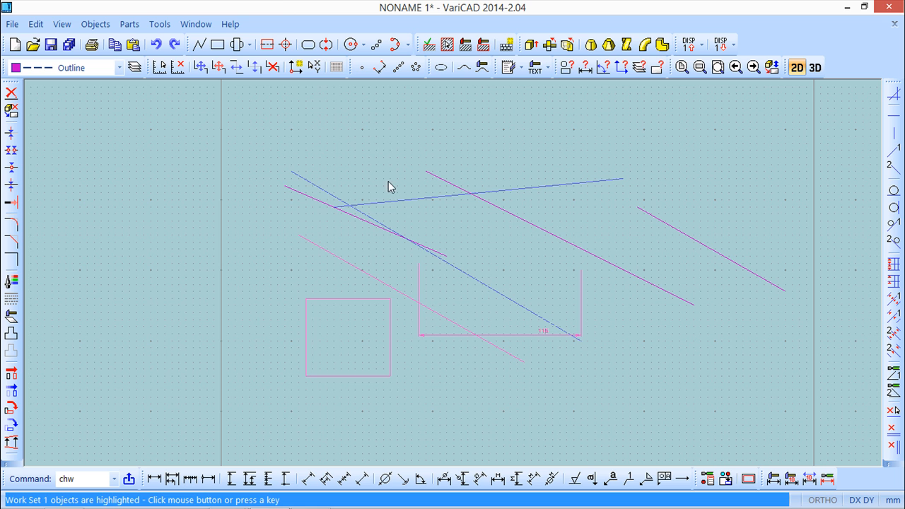
left_click(370, 198)
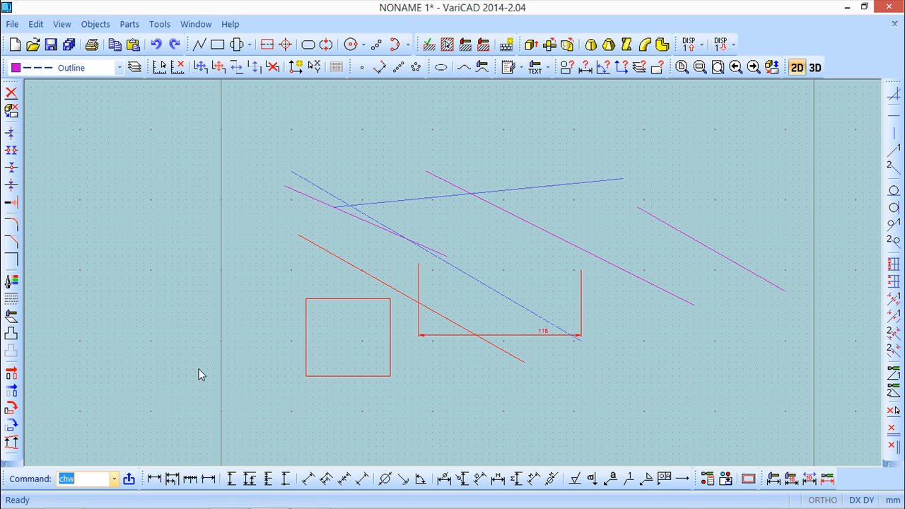
Step: Move all objects of work set 1 along a two-point vector about 281 mm long, running rightward and slightly downward at about -5.1°
left_click(11, 374)
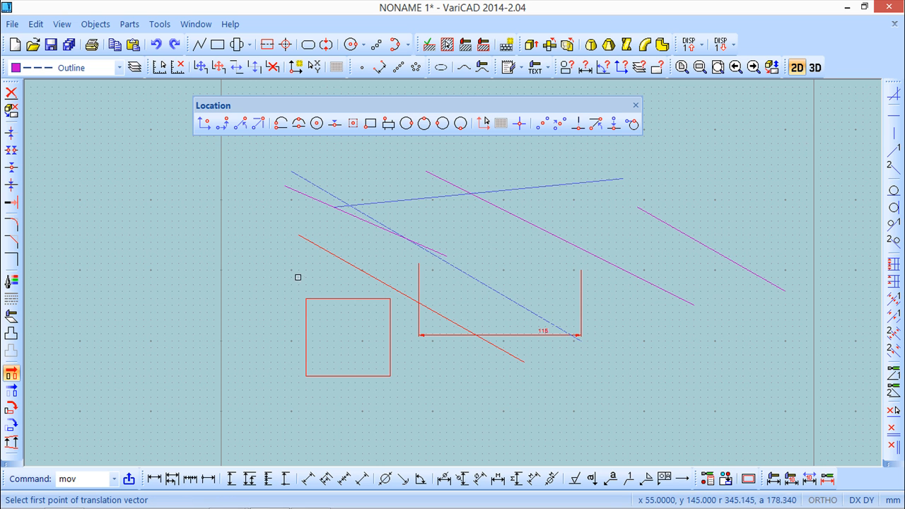
left_click(261, 212)
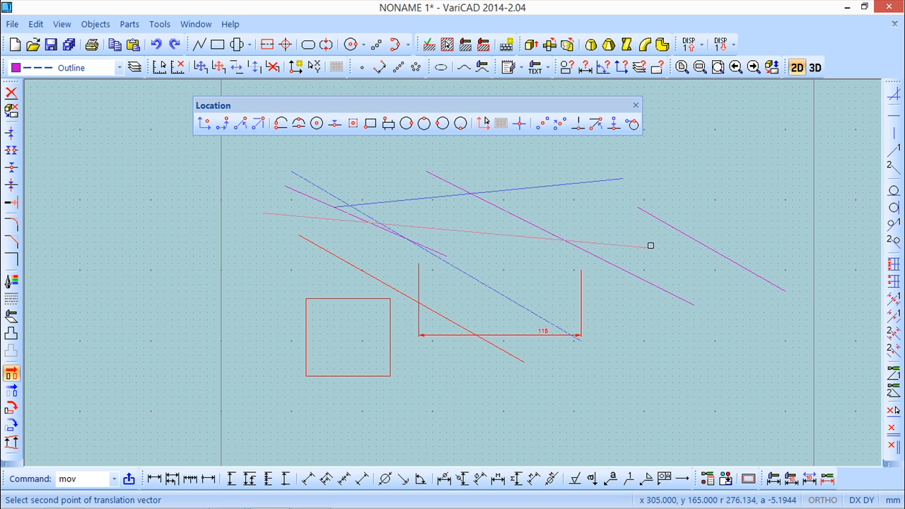
left_click(654, 247)
left_click_drag(366, 149, 221, 119)
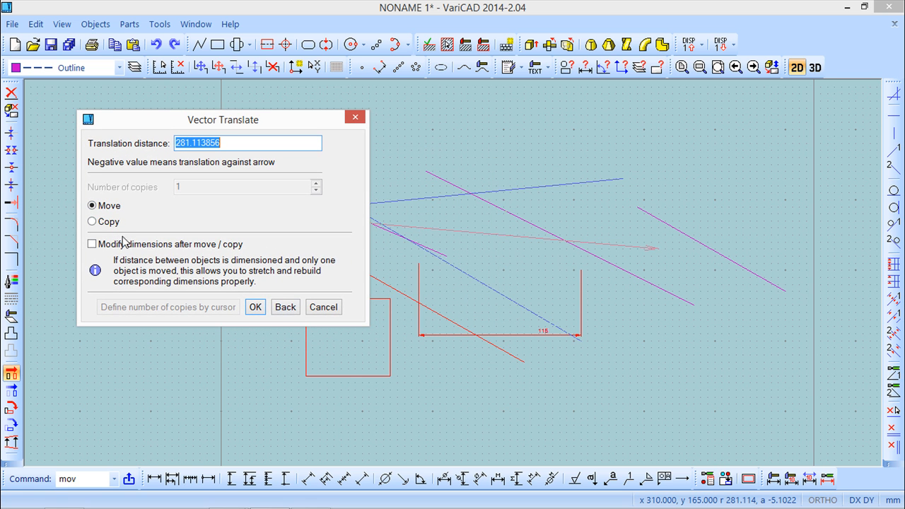
left_click(255, 308)
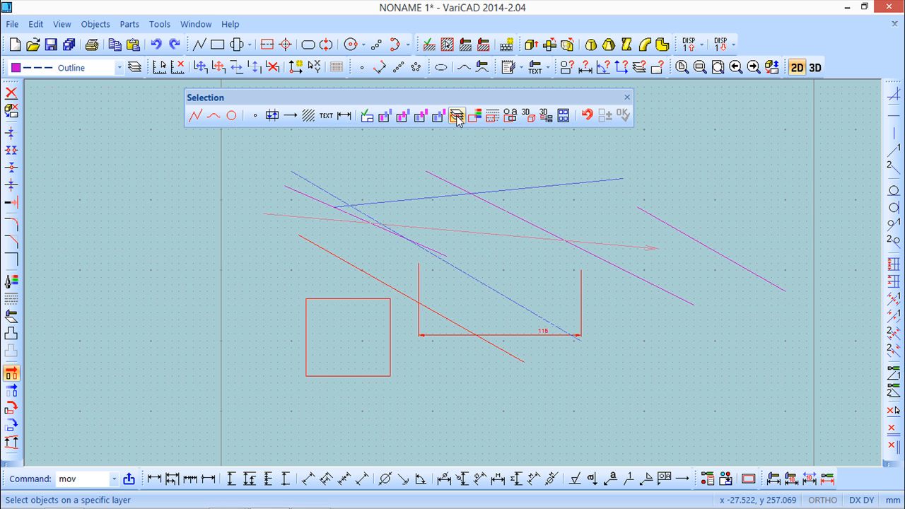
left_click(564, 116)
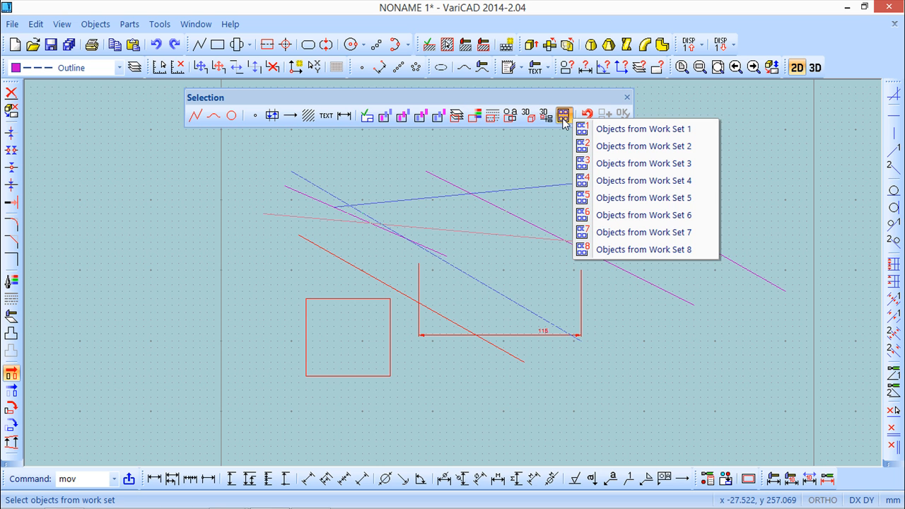
left_click(644, 128)
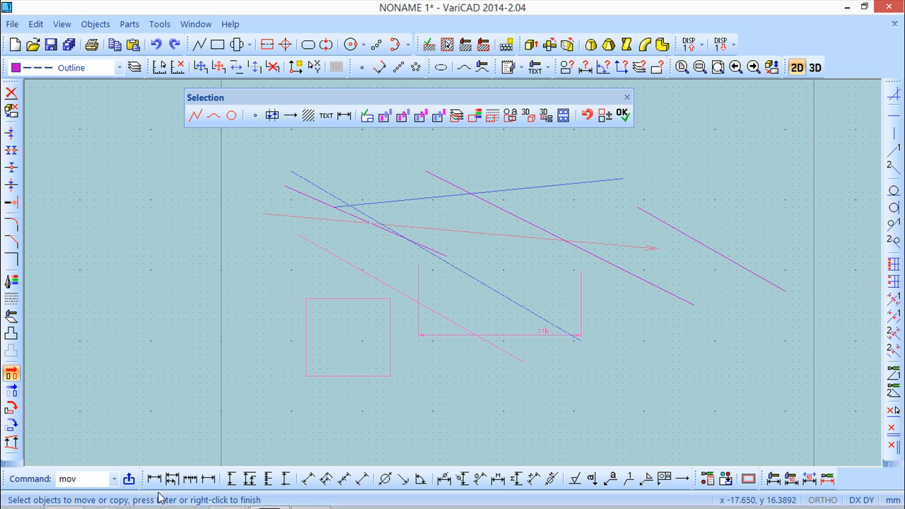
left_click(622, 117)
middle_click_drag(582, 285, 312, 267)
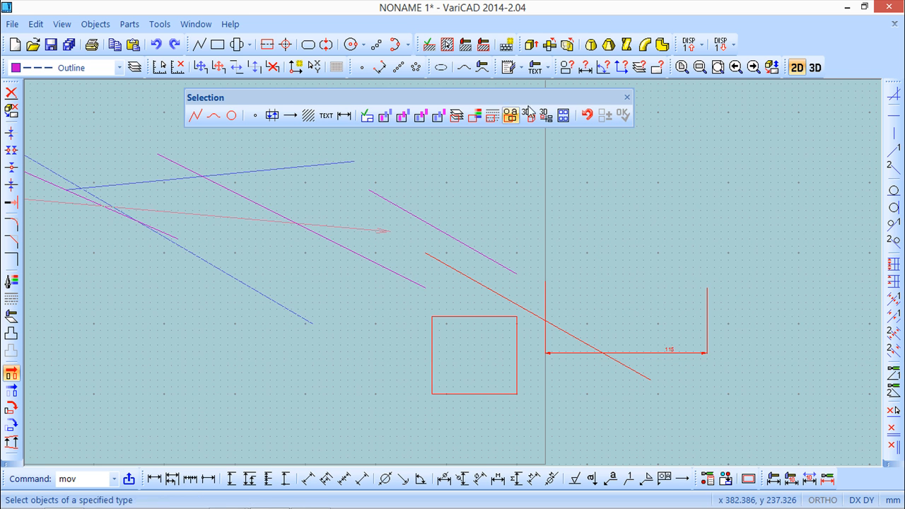
left_click(627, 97)
scroll(327, 276, "down", 4)
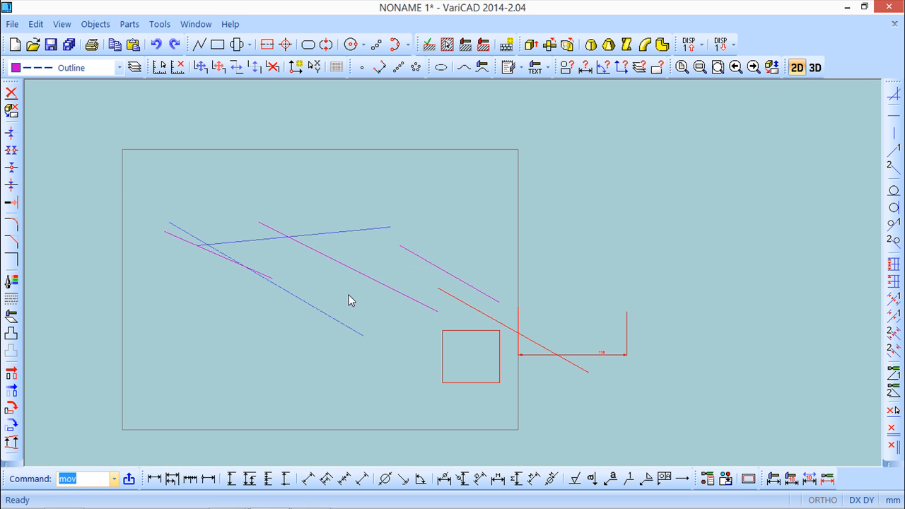
scroll(337, 288, "up", 4)
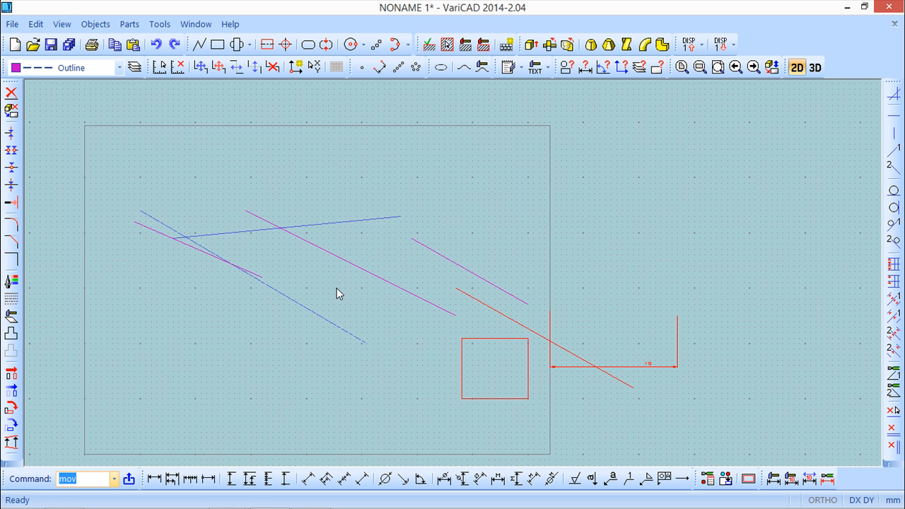
middle_click_drag(388, 277, 387, 274)
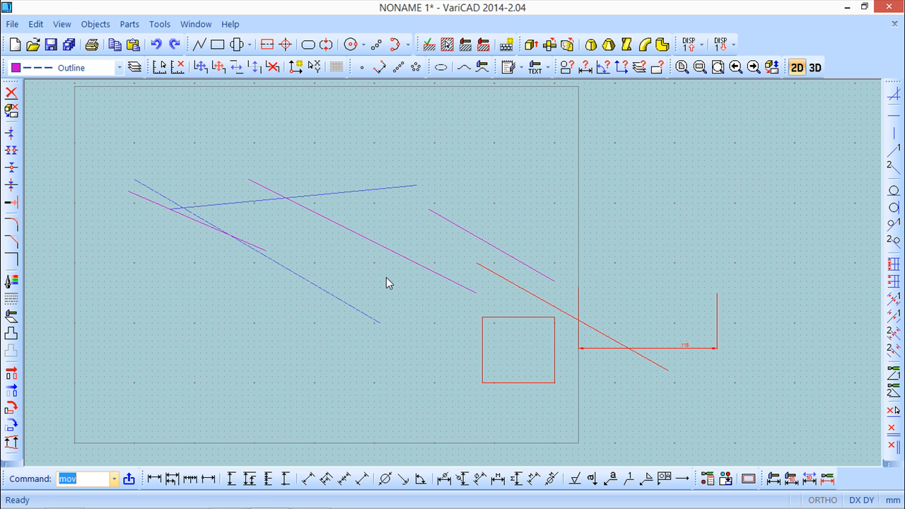